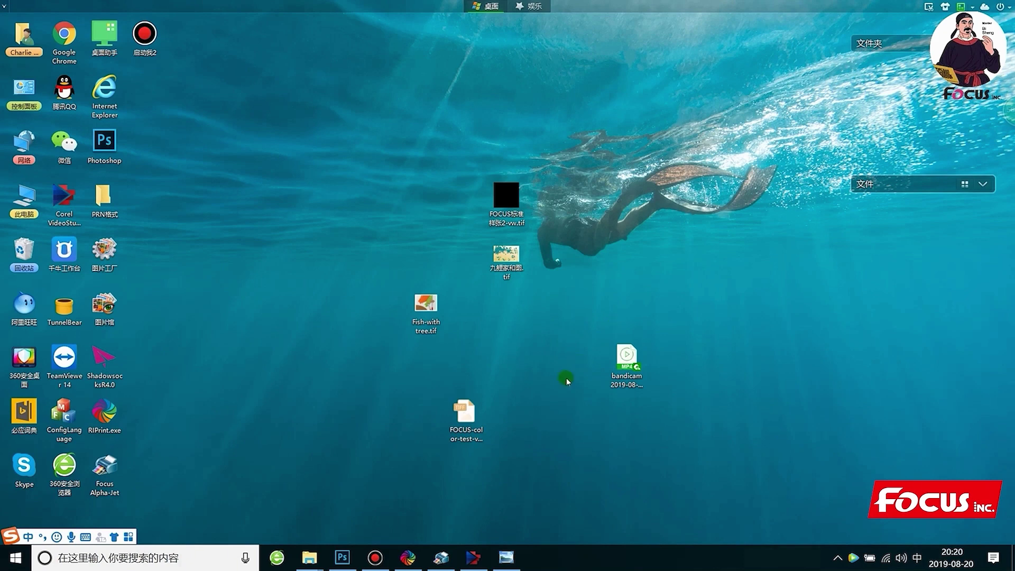
- View the Fish-with tree image up close in Windows Photo Viewer and close the viewer
{"action": "left_click", "coordinate": [512, 556]}
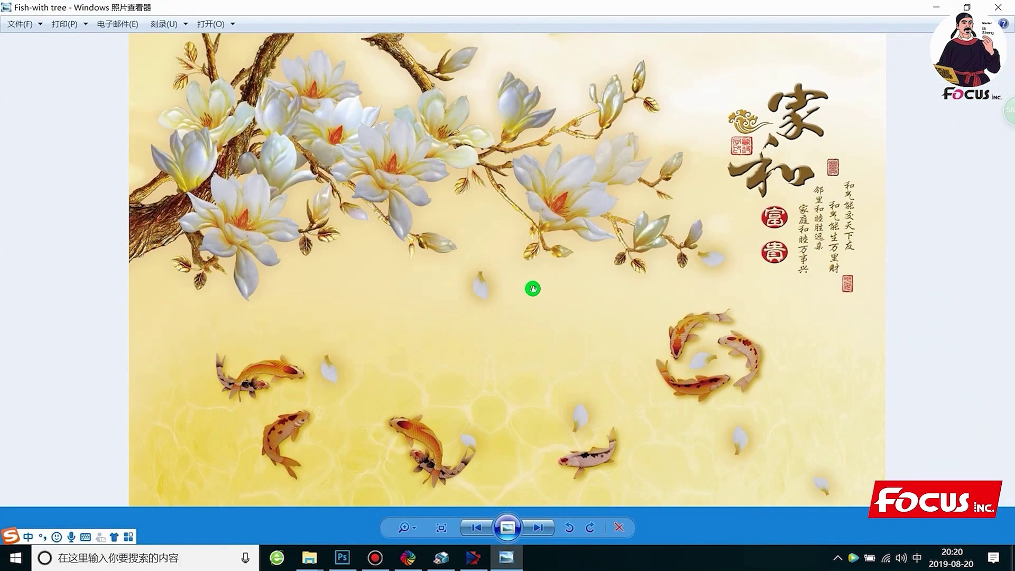
{"action": "scroll", "coordinate": [537, 283], "scroll_direction": "up", "scroll_amount": 1}
{"action": "scroll", "coordinate": [539, 287], "scroll_direction": "down", "scroll_amount": 1}
{"action": "scroll", "coordinate": [539, 287], "scroll_direction": "up", "scroll_amount": 1}
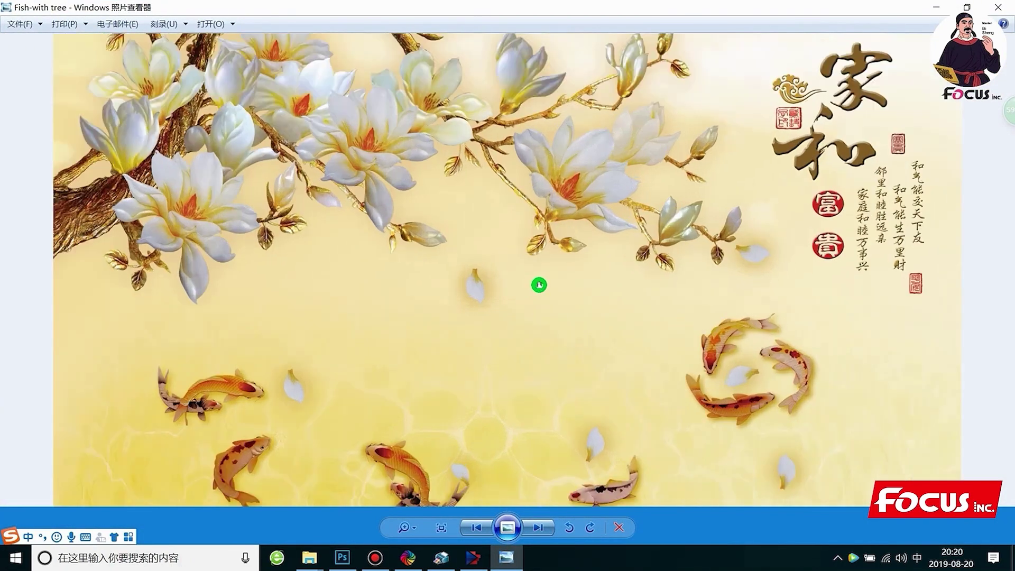
{"action": "scroll", "coordinate": [539, 287], "scroll_direction": "down", "scroll_amount": 1}
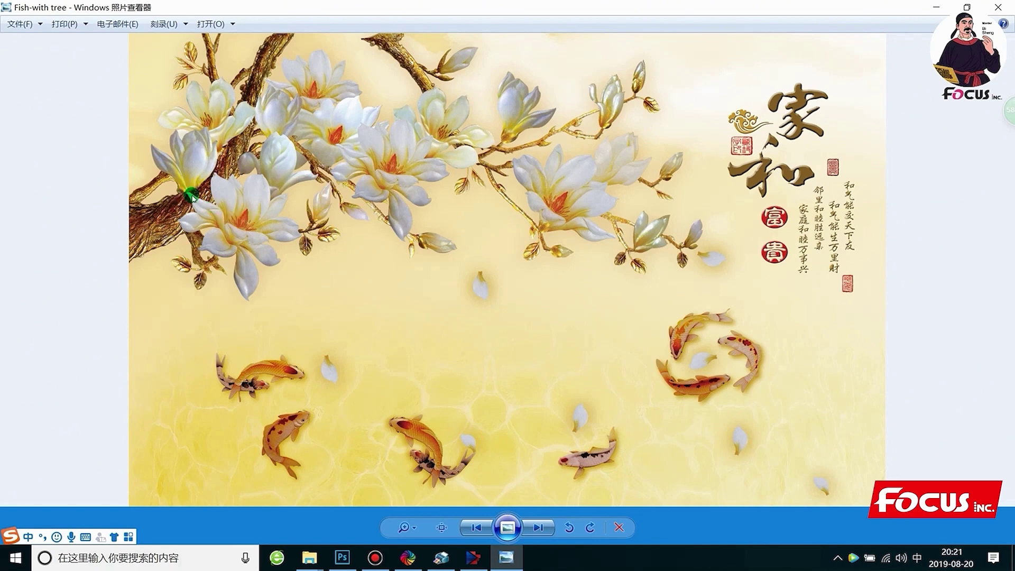
{"action": "left_click", "coordinate": [998, 7]}
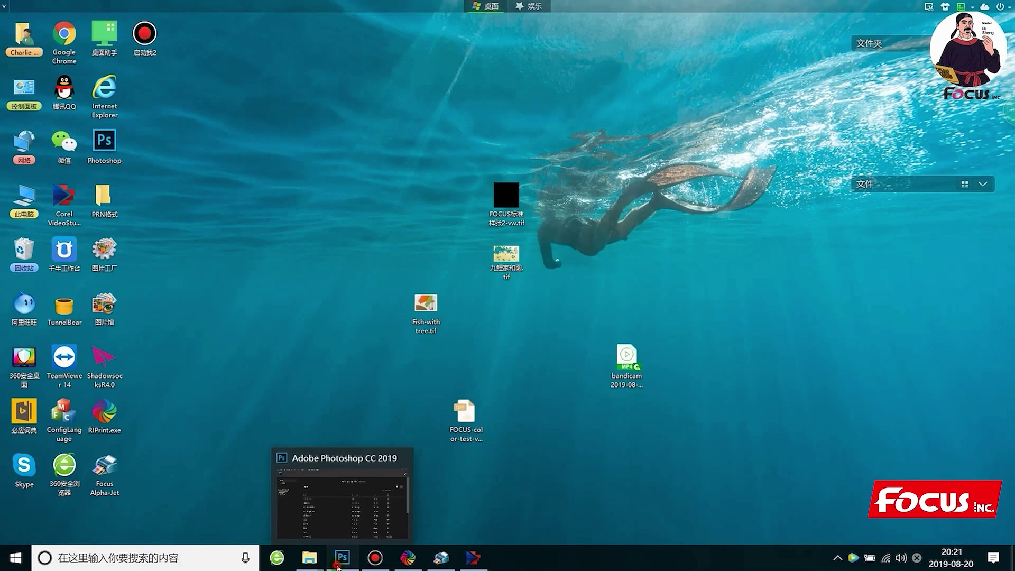
- Switch to Photoshop and move its window aside so that the desktop image files can be reached
{"action": "left_click", "coordinate": [342, 558]}
{"action": "left_click_drag", "start_coordinate": [943, 12], "coordinate": [280, 90]}
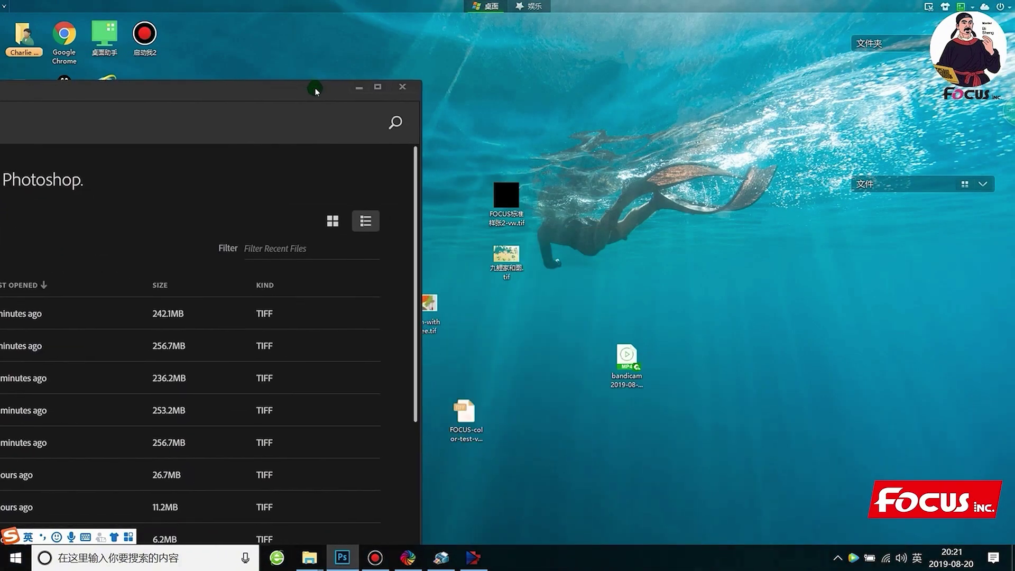
{"action": "left_click_drag", "start_coordinate": [465, 415], "coordinate": [182, 132]}
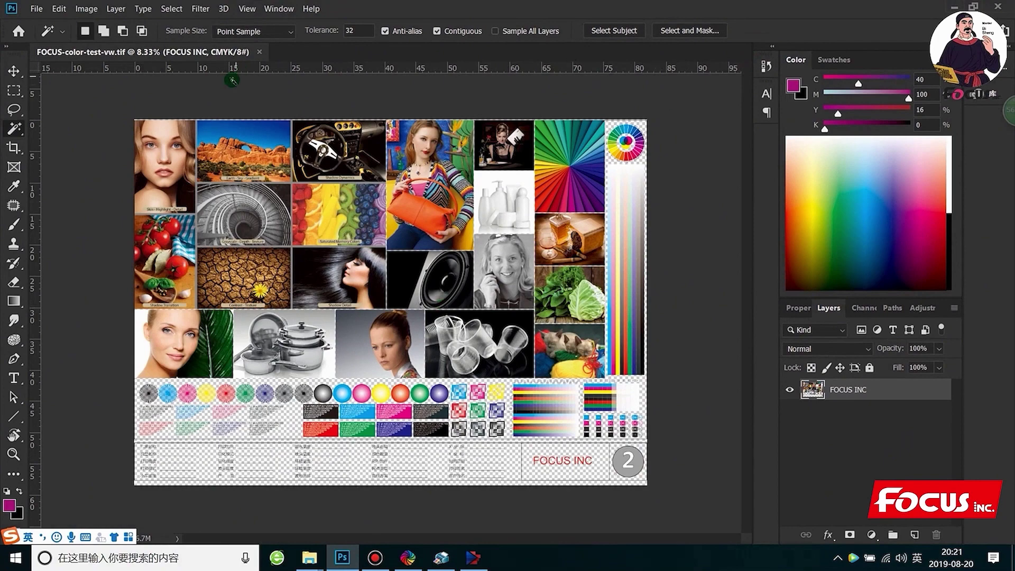
{"action": "left_click", "coordinate": [259, 51]}
{"action": "left_click", "coordinate": [972, 6]}
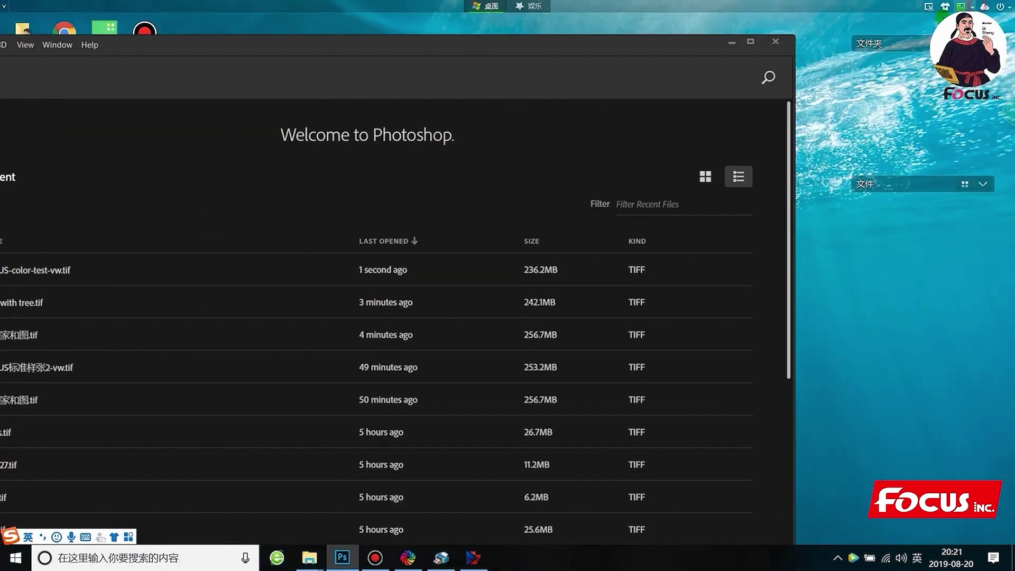
- Open Fish-with tree.tif from the desktop in Photoshop and maximize the window
{"action": "left_click_drag", "start_coordinate": [684, 47], "coordinate": [588, 353]}
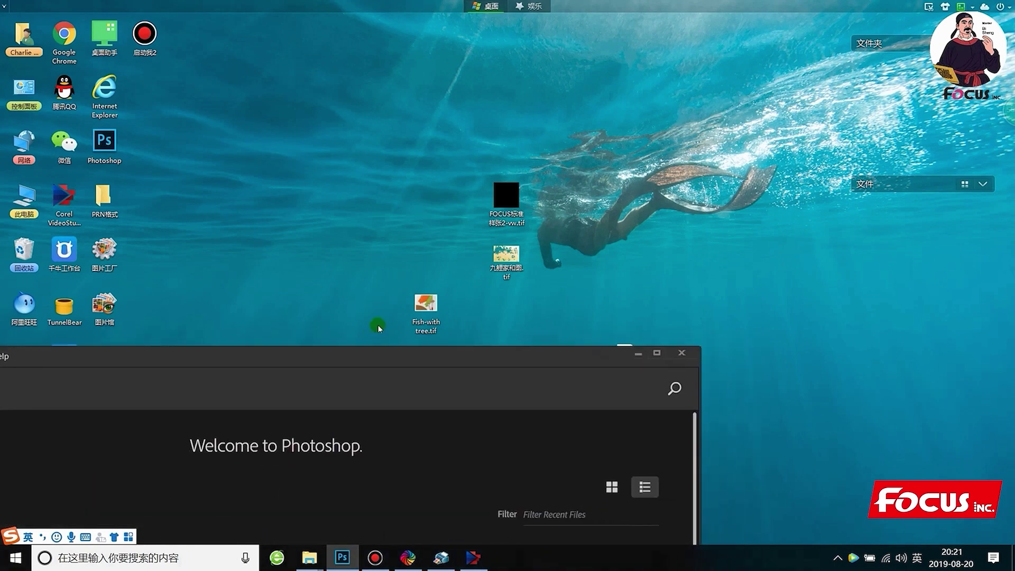
{"action": "left_click_drag", "start_coordinate": [427, 306], "coordinate": [444, 444]}
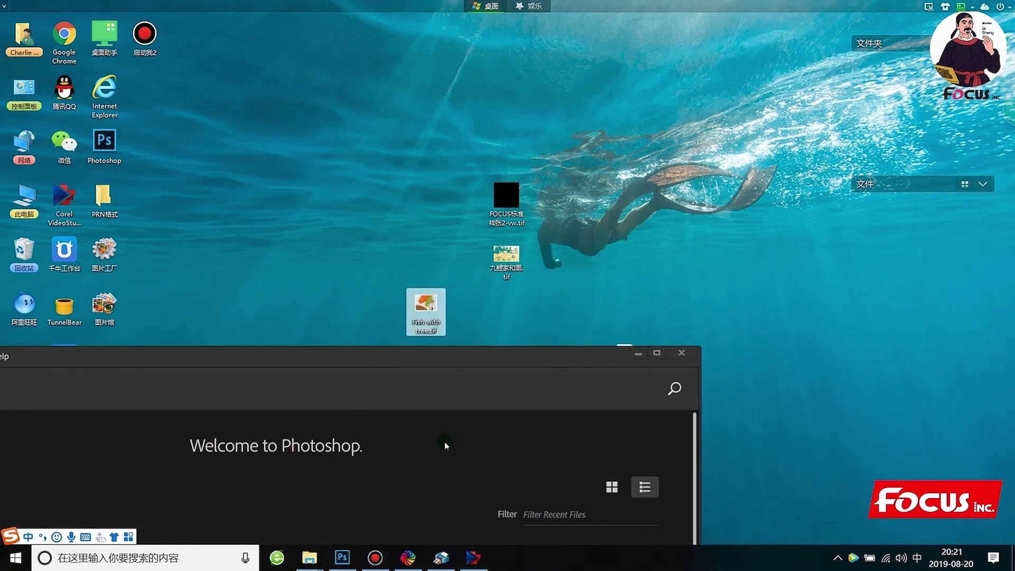
{"action": "left_click", "coordinate": [463, 357]}
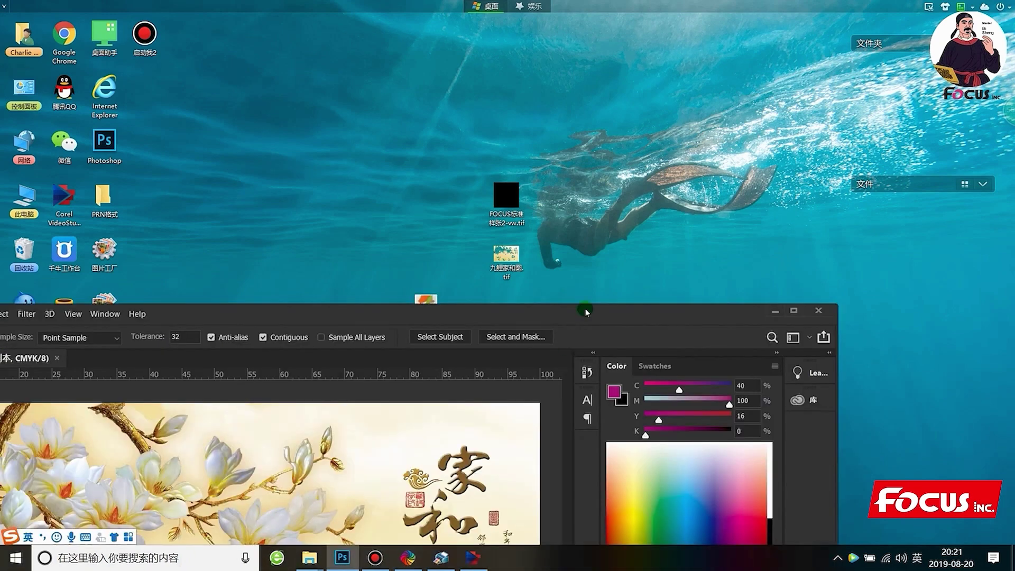
{"action": "double_click", "coordinate": [584, 309]}
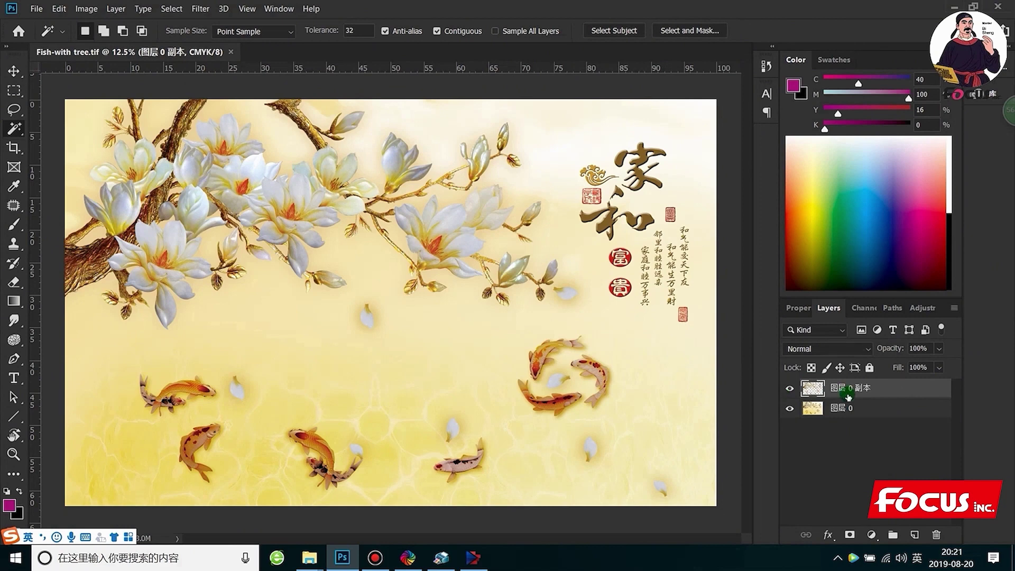
- Check which colour mode and bit depth the image uses
{"action": "left_click", "coordinate": [86, 9]}
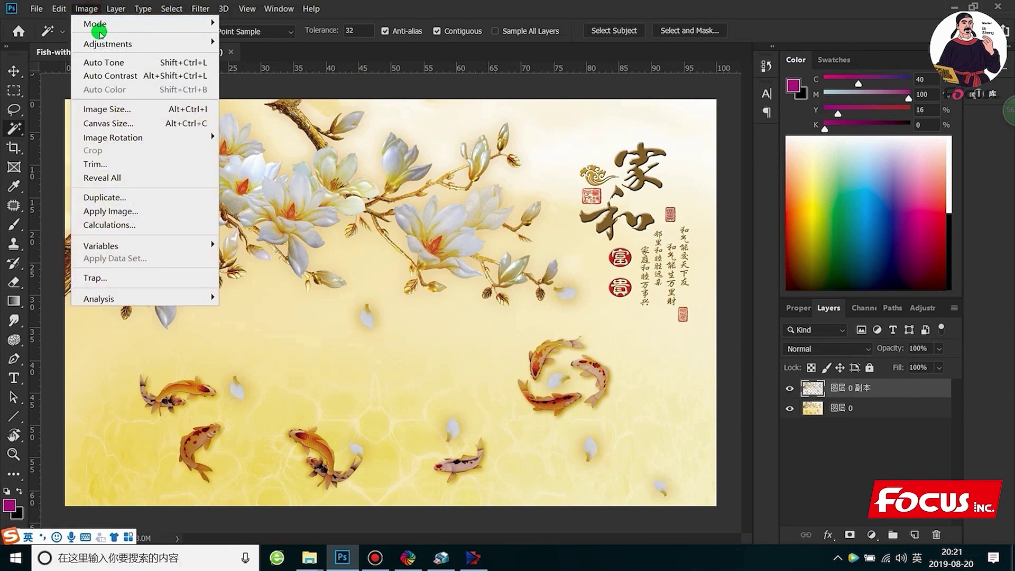
{"action": "mouse_move", "coordinate": [104, 25]}
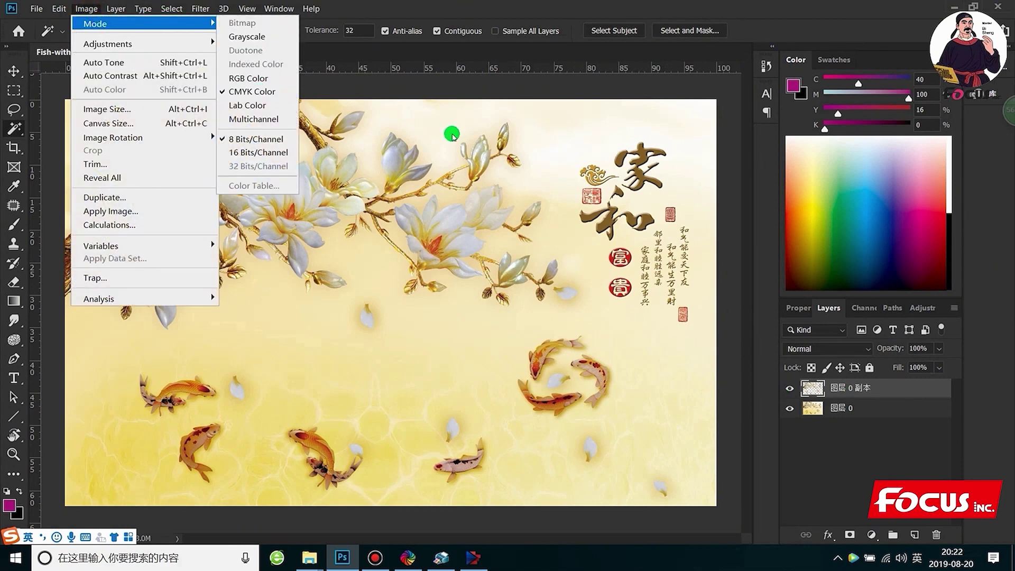
{"action": "left_click", "coordinate": [560, 121]}
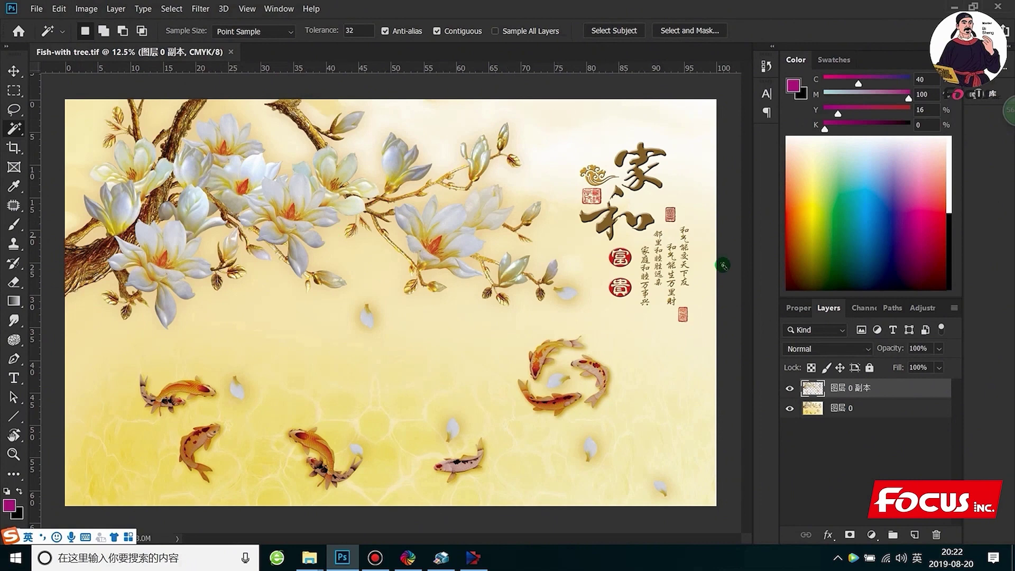
- Make the layer 图层 0 active and hide the layer 图层 0 副本
{"action": "left_click", "coordinate": [844, 410]}
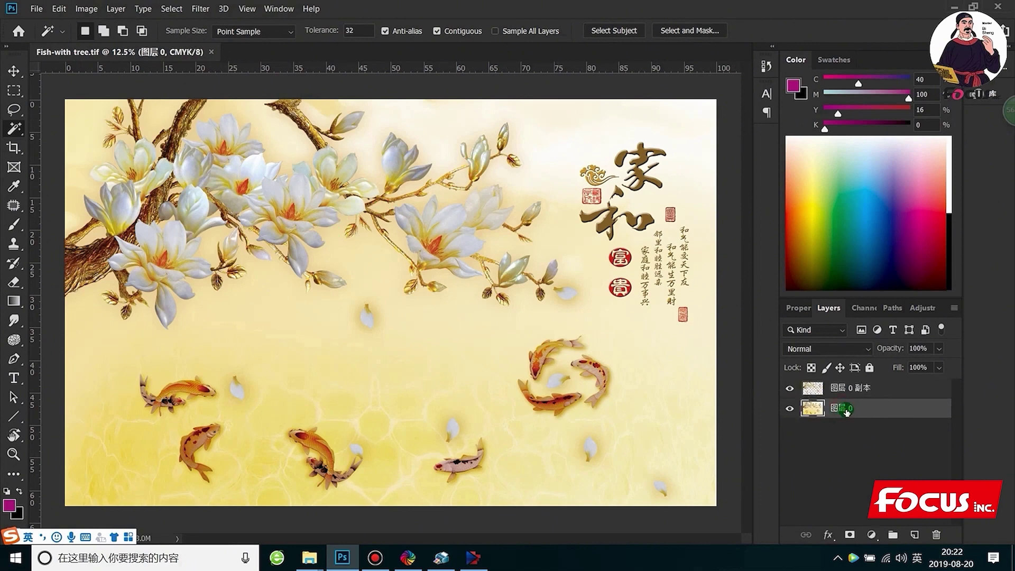
{"action": "left_click", "coordinate": [790, 389]}
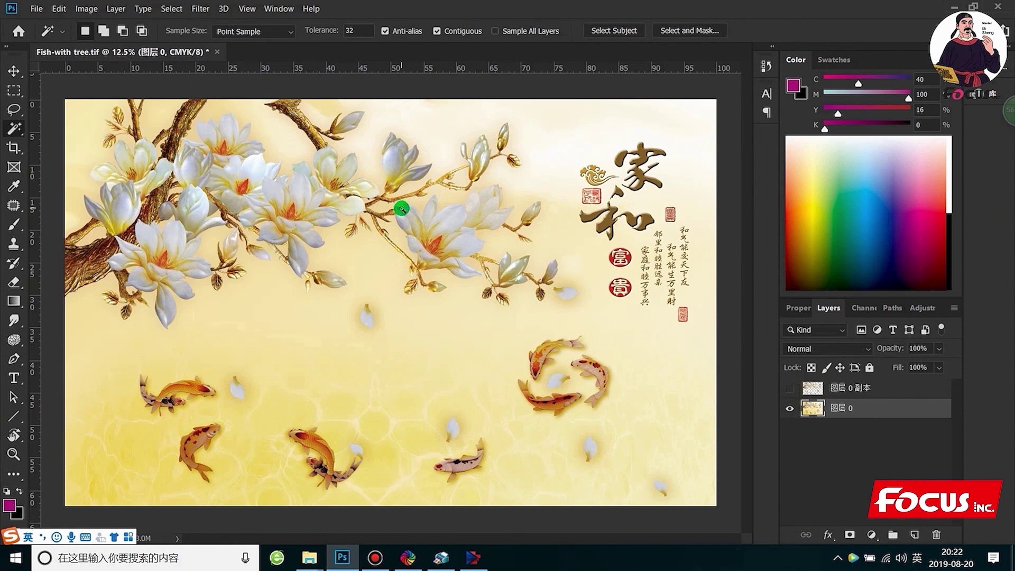
- Select white petals of the central magnolias with the Magic Wand and extend the selection to similar colours across the image
{"action": "right_click", "coordinate": [11, 125]}
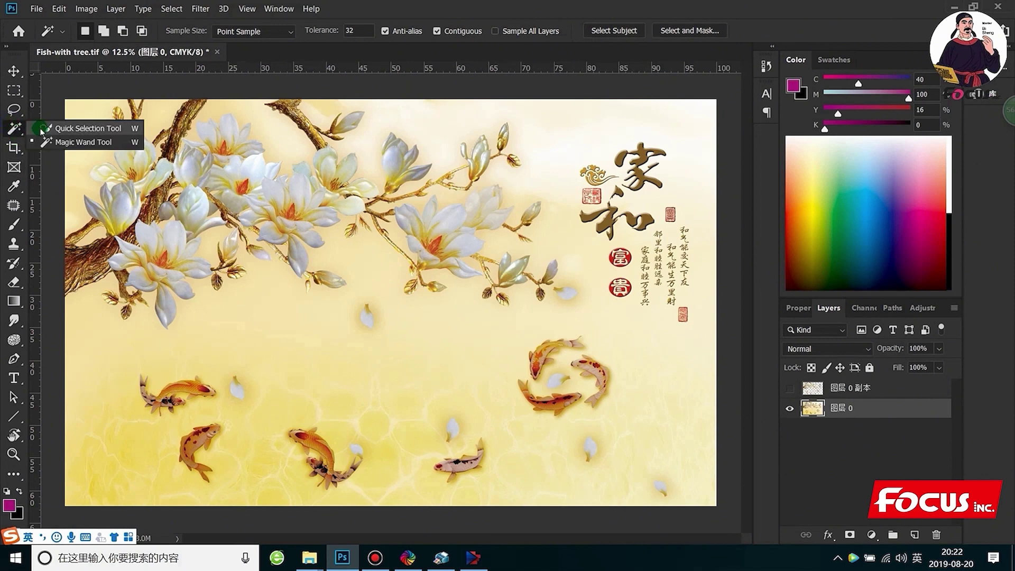
{"action": "left_click", "coordinate": [62, 142]}
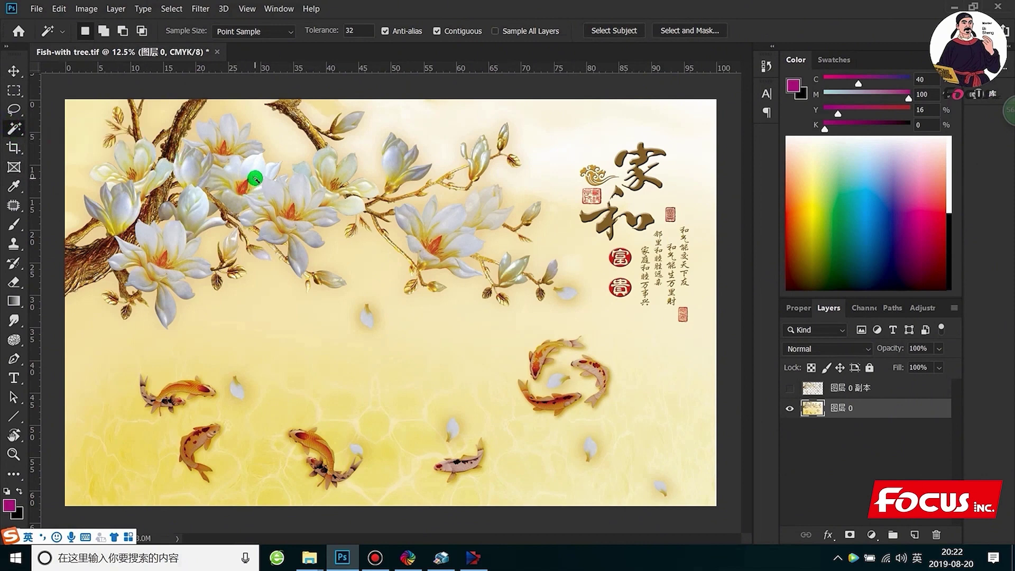
{"action": "left_click", "coordinate": [255, 177]}
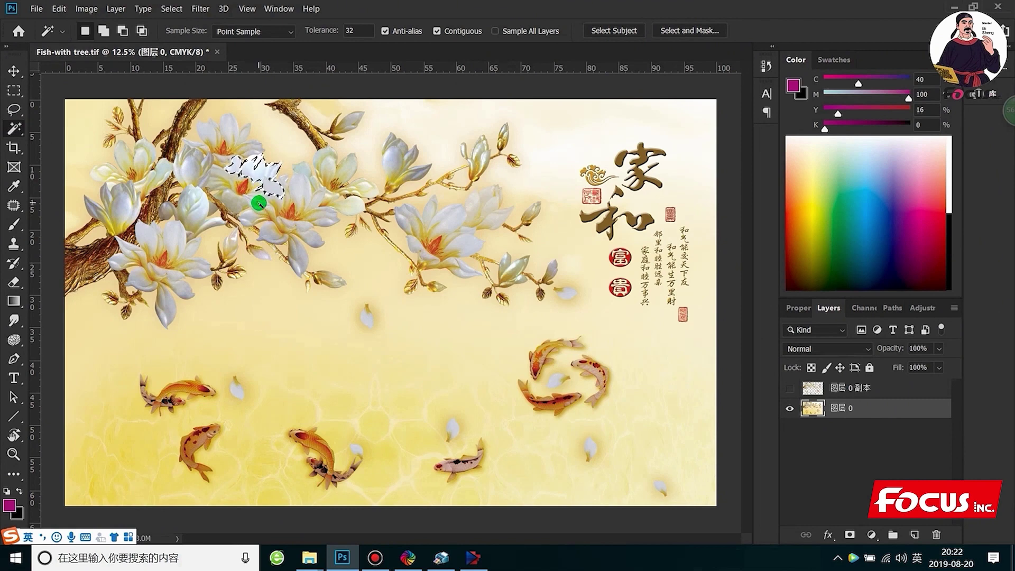
{"action": "key", "text": "shift"}
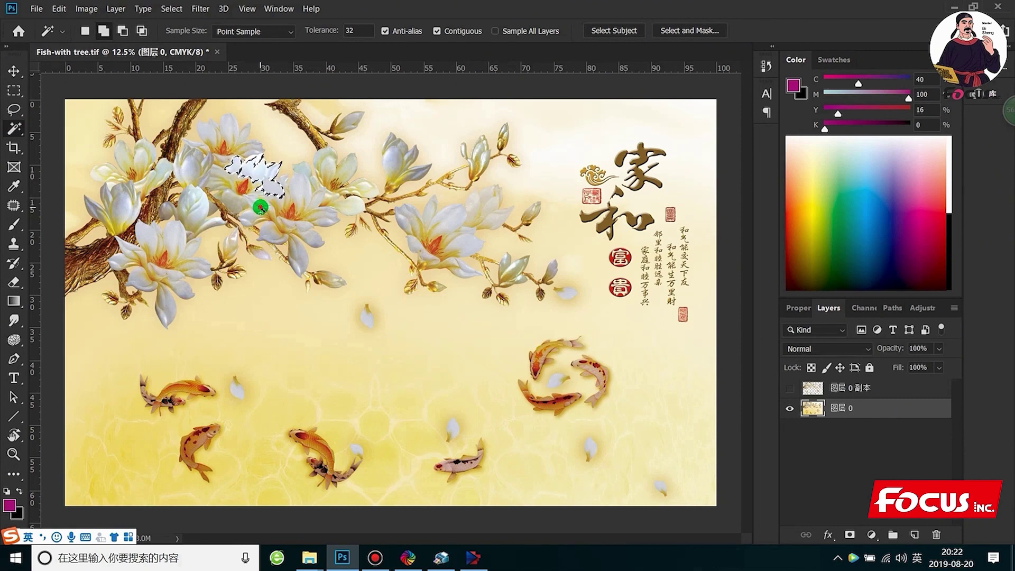
{"action": "left_click", "coordinate": [288, 204], "text": "shift"}
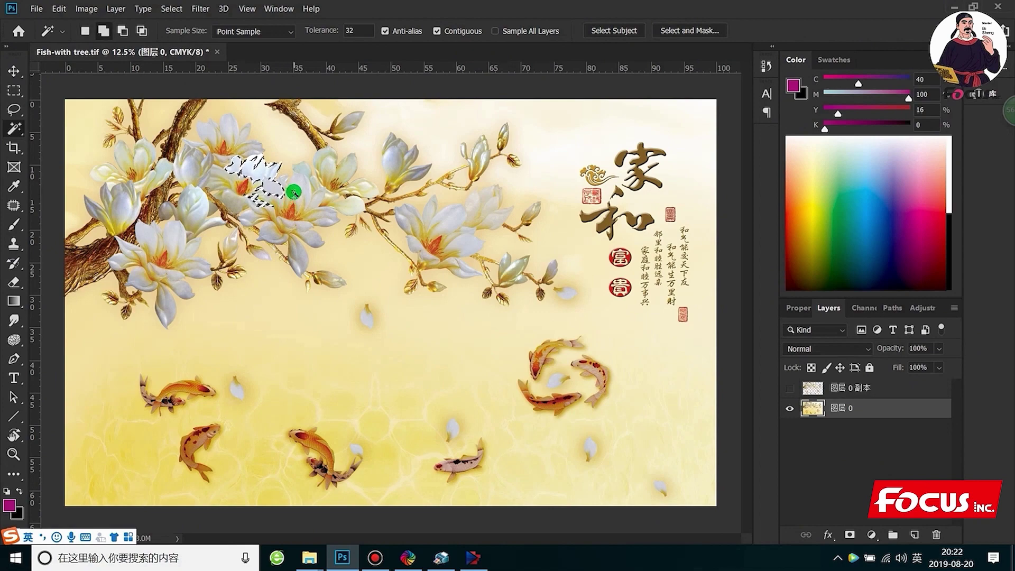
{"action": "right_click", "coordinate": [296, 191]}
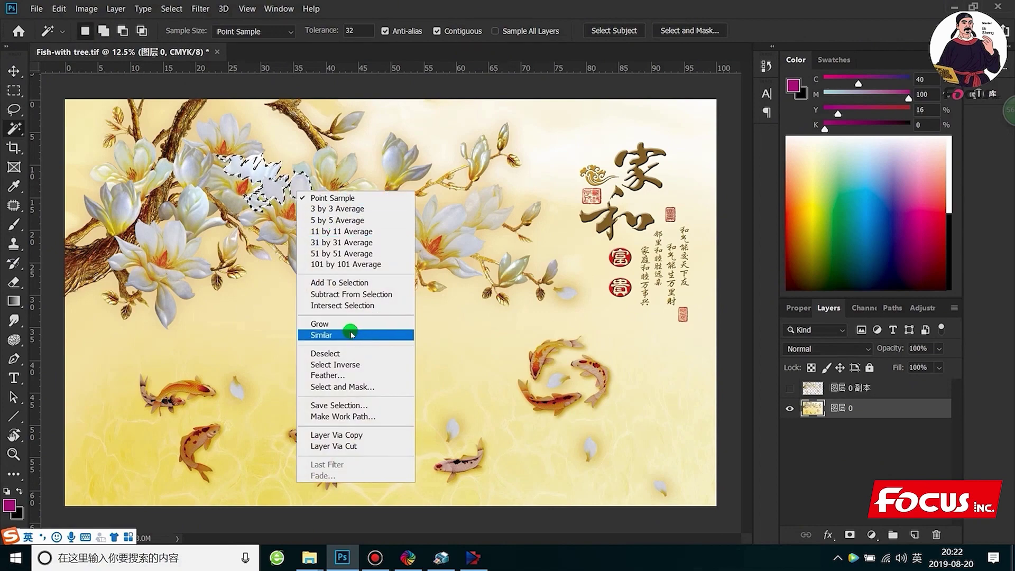
{"action": "left_click", "coordinate": [350, 334]}
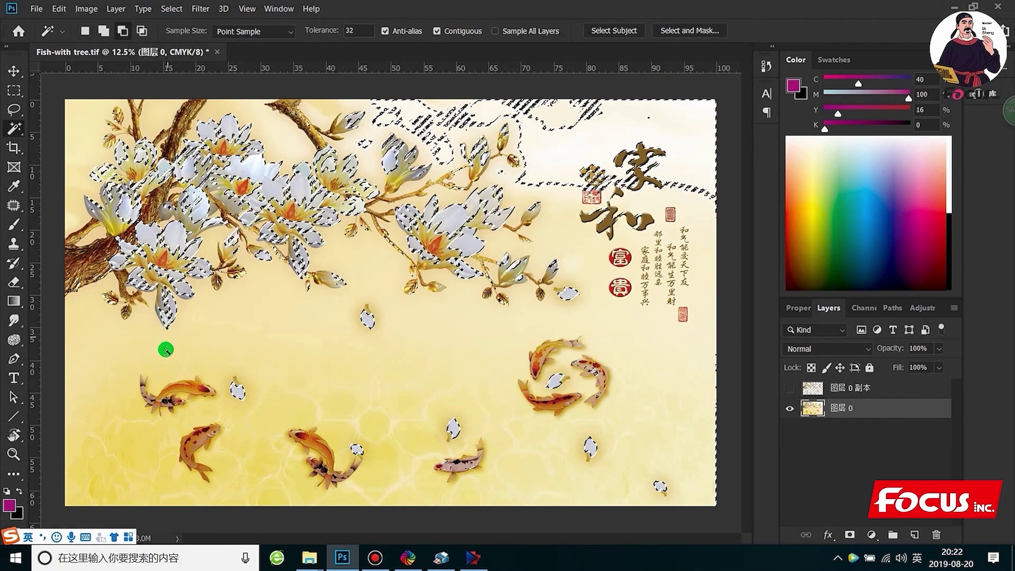
- Add the koi fish, the gold calligraphy with its ornament and the round red seals to the Magic Wand selection
{"action": "left_click", "coordinate": [194, 392], "text": "shift"}
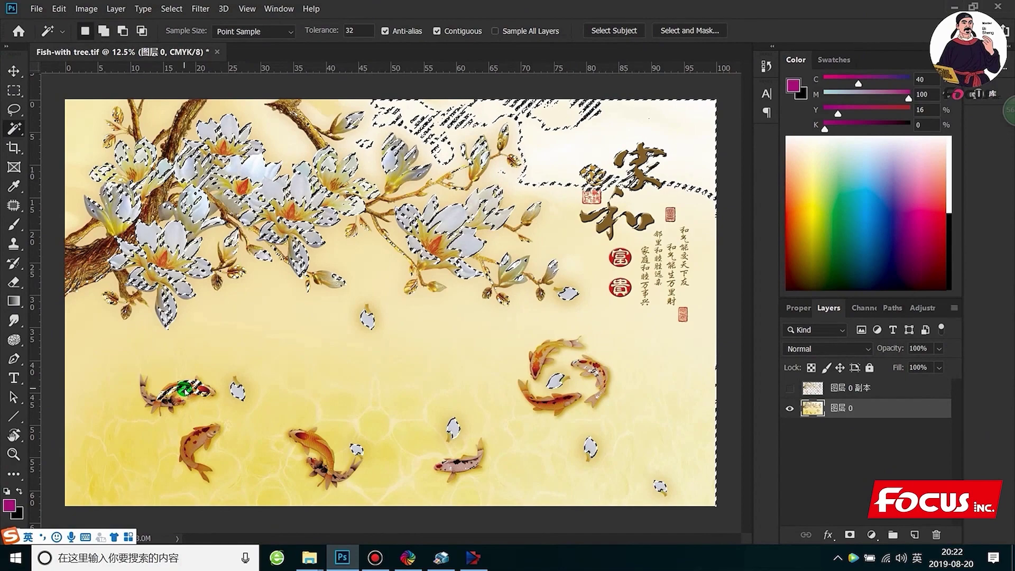
{"action": "left_click", "coordinate": [193, 436], "text": "shift"}
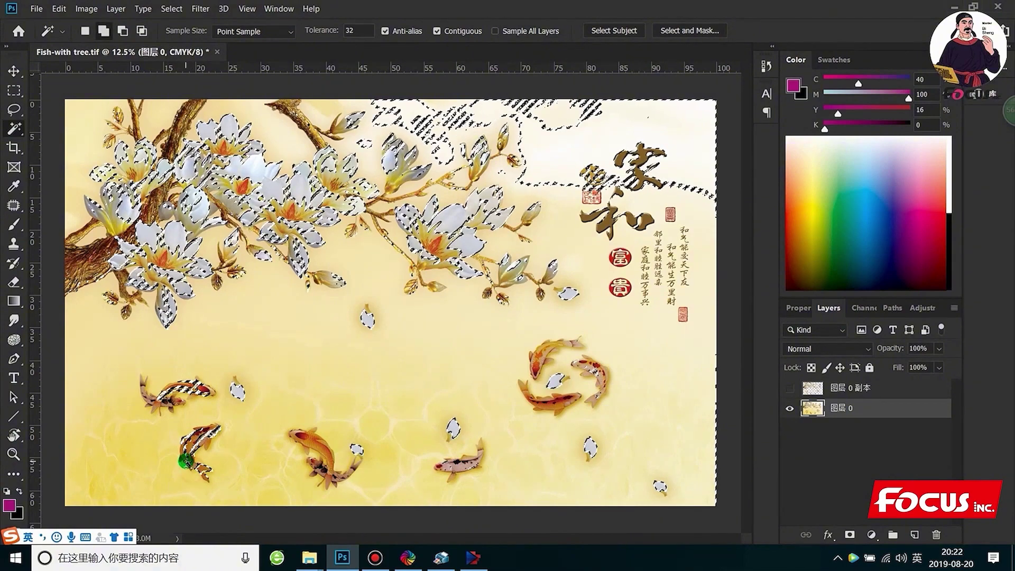
{"action": "left_click", "coordinate": [200, 447], "text": "shift"}
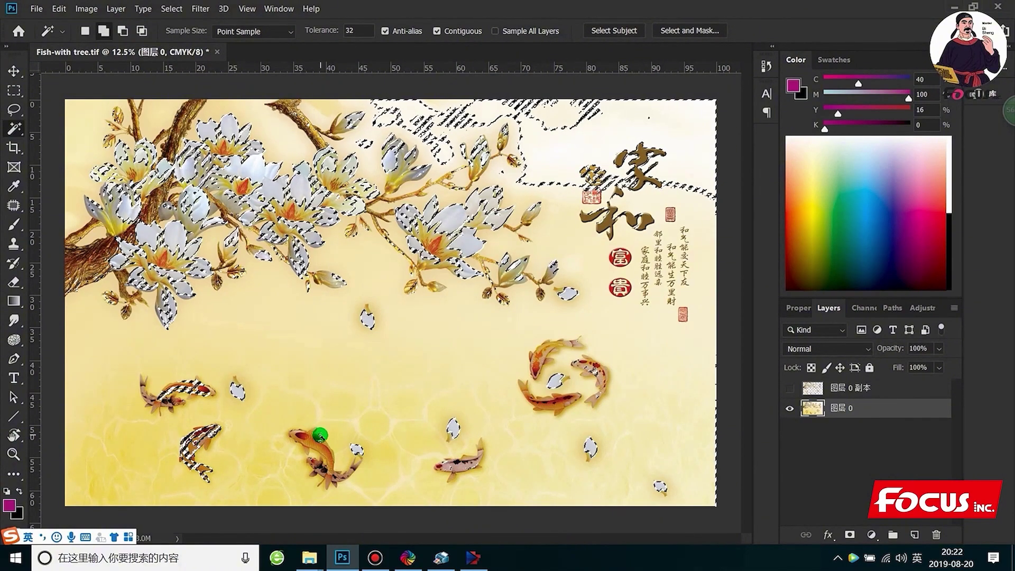
{"action": "left_click", "coordinate": [320, 431], "text": "shift"}
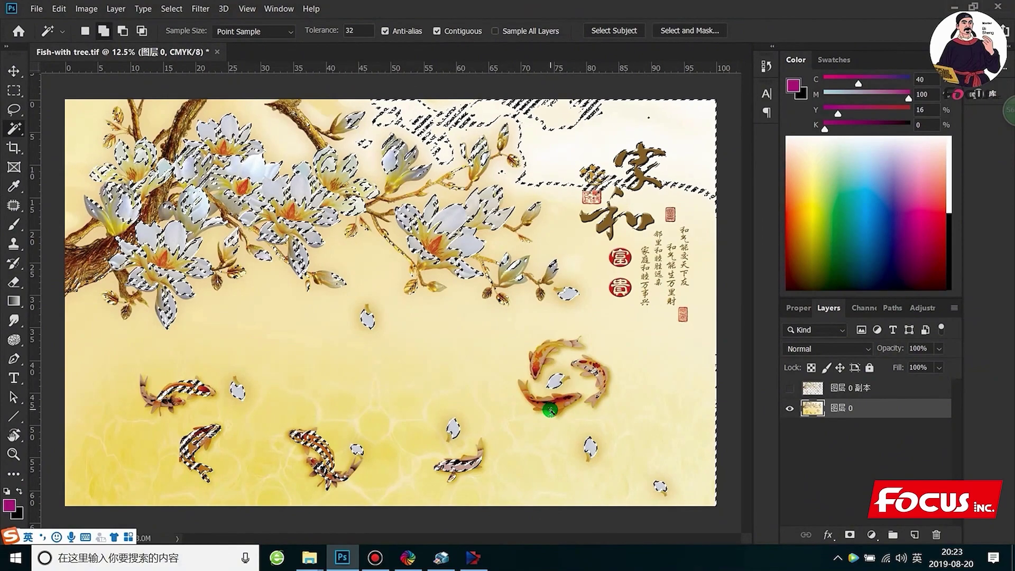
{"action": "left_click", "coordinate": [570, 404], "text": "shift"}
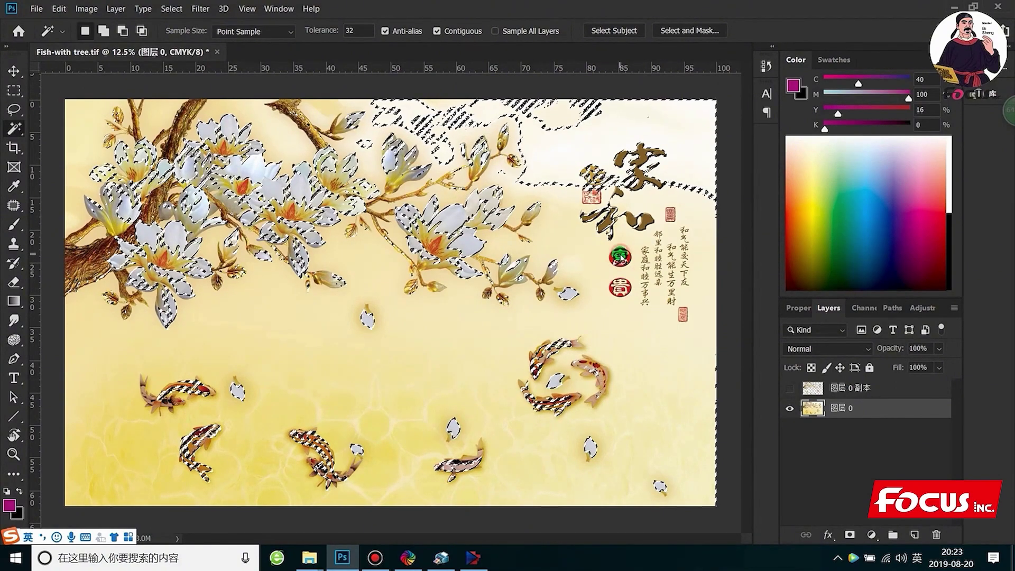
{"action": "left_click", "coordinate": [590, 179]}
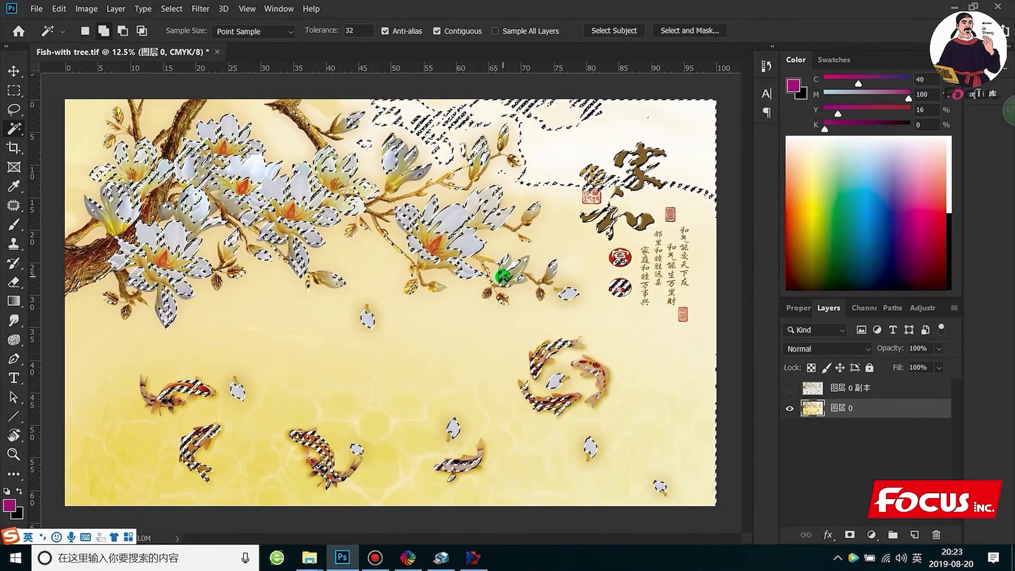
- Add the thin twigs below the flowers and the upper central branch to the Magic Wand selection
{"action": "left_click", "coordinate": [475, 268]}
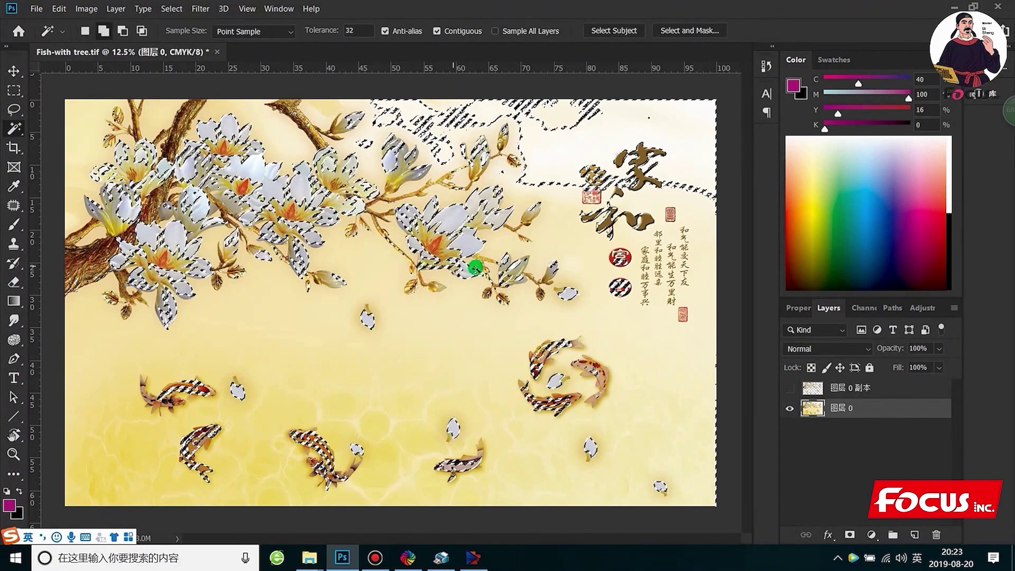
{"action": "left_click", "coordinate": [417, 273], "text": "shift"}
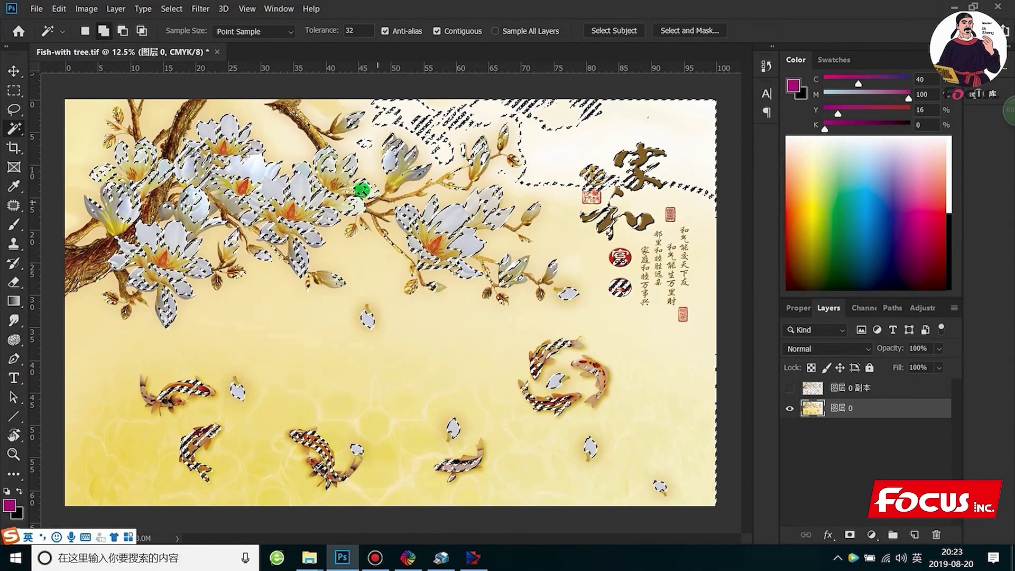
{"action": "left_click", "coordinate": [306, 130], "text": "shift"}
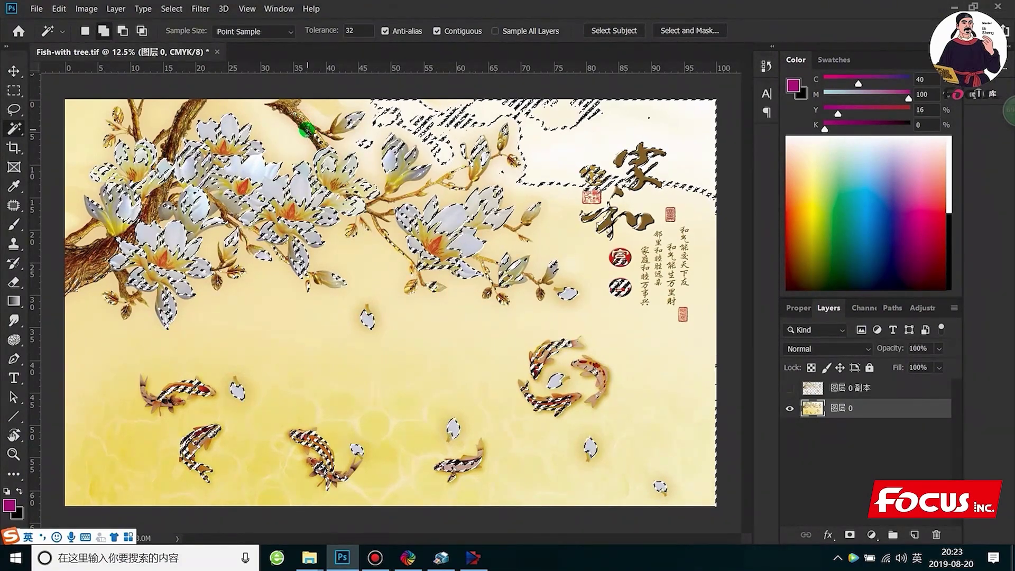
{"action": "left_click", "coordinate": [296, 112], "text": "shift"}
{"action": "left_click", "coordinate": [283, 106], "text": "shift"}
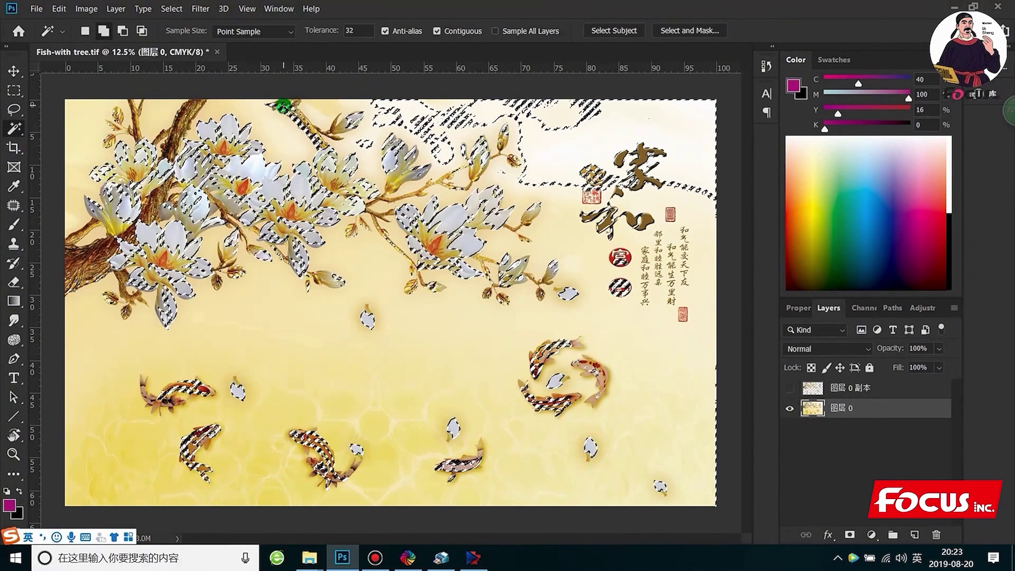
- Add the thick brown trunk and its upper limb beside the magnolias to the Magic Wand selection
{"action": "left_click", "coordinate": [189, 126], "text": "shift"}
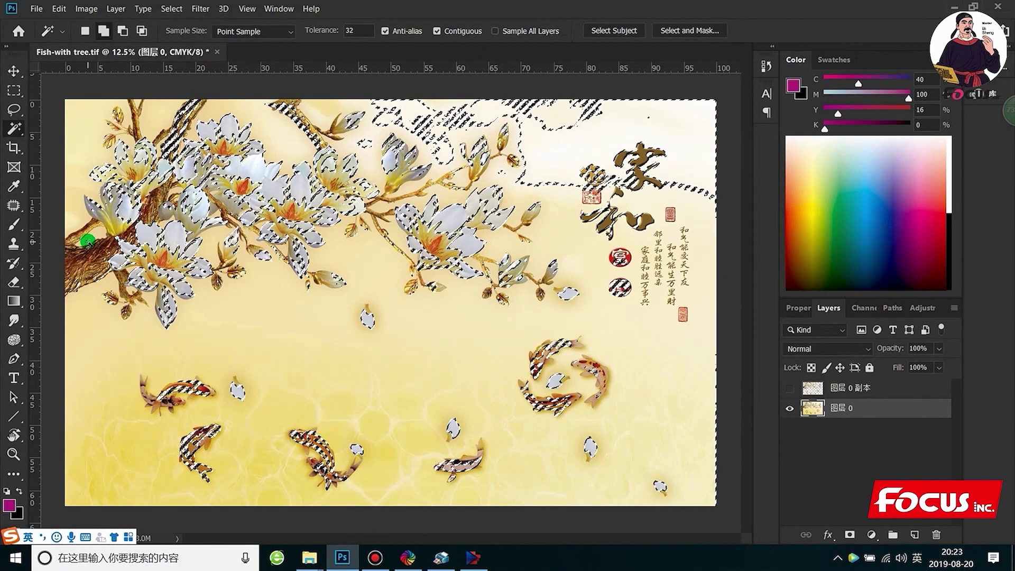
{"action": "left_click", "coordinate": [93, 259], "text": "shift"}
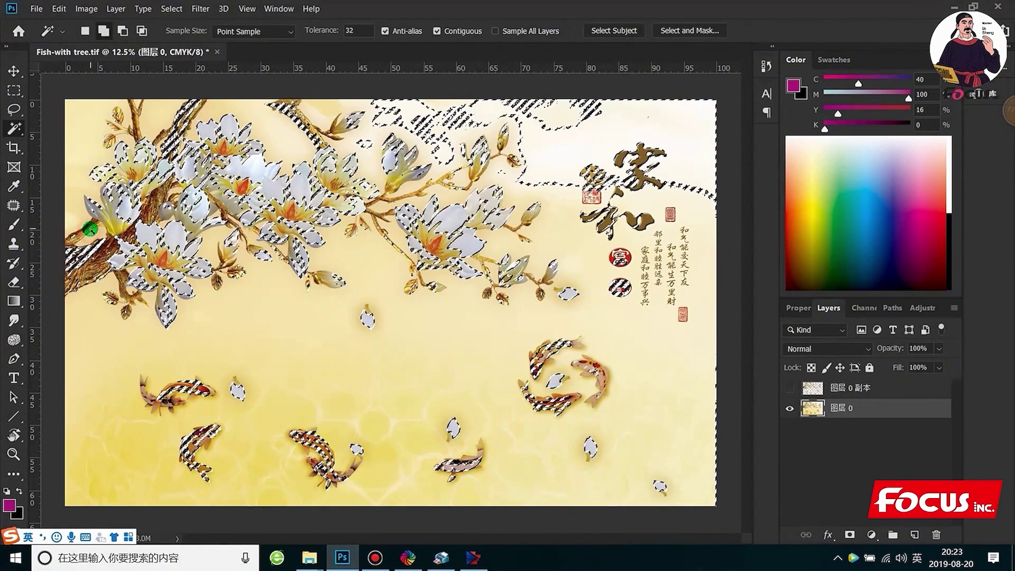
{"action": "left_click", "coordinate": [85, 277], "text": "shift"}
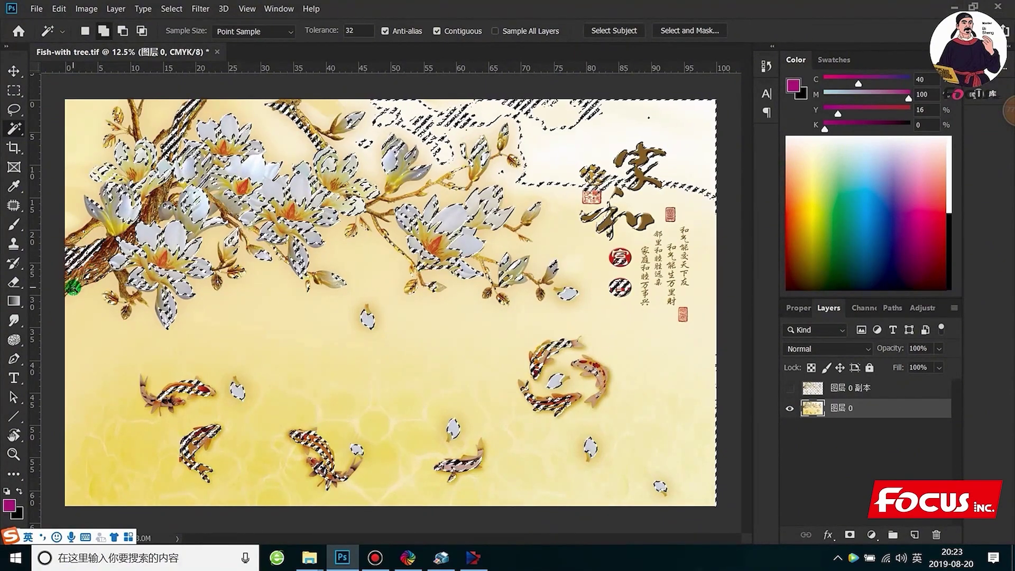
{"action": "left_click", "coordinate": [73, 288], "text": "shift"}
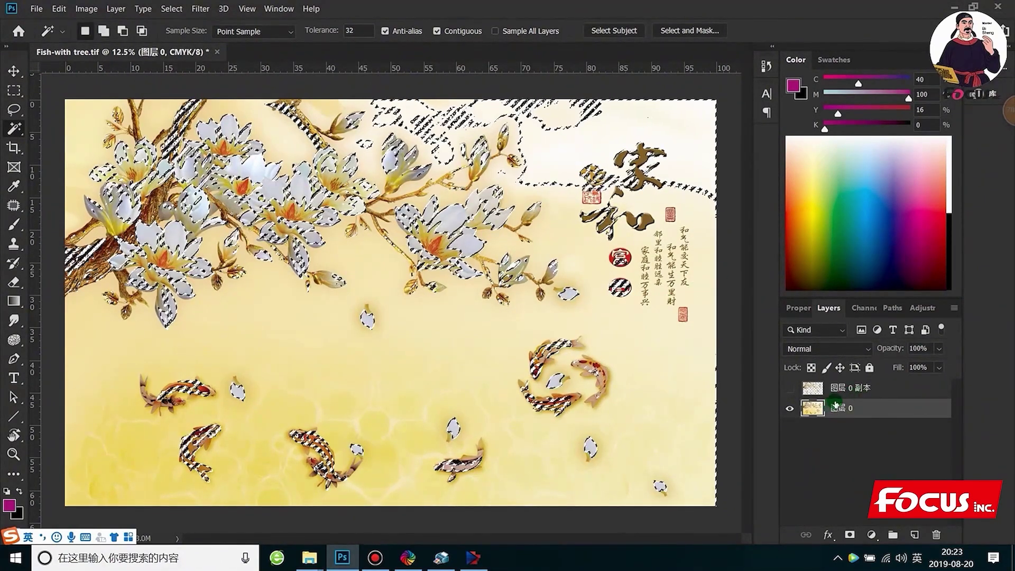
- Start a new spot channel from the current selection
{"action": "mouse_move", "coordinate": [835, 405]}
{"action": "left_mouse_down"}
{"action": "mouse_move", "coordinate": [809, 396]}
{"action": "mouse_move", "coordinate": [867, 324]}
{"action": "left_mouse_up"}
{"action": "left_click", "coordinate": [867, 308]}
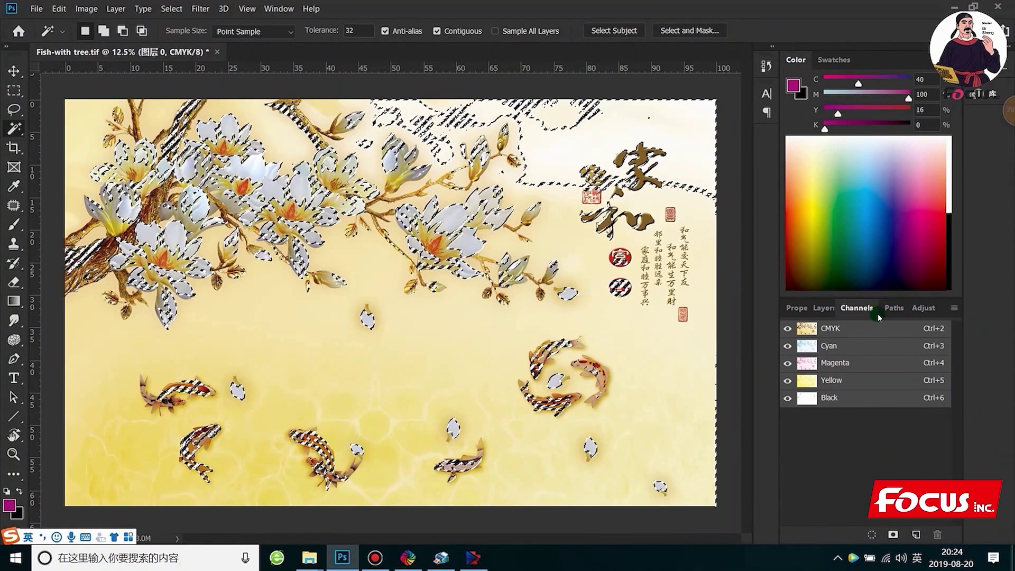
{"action": "left_click", "coordinate": [838, 332]}
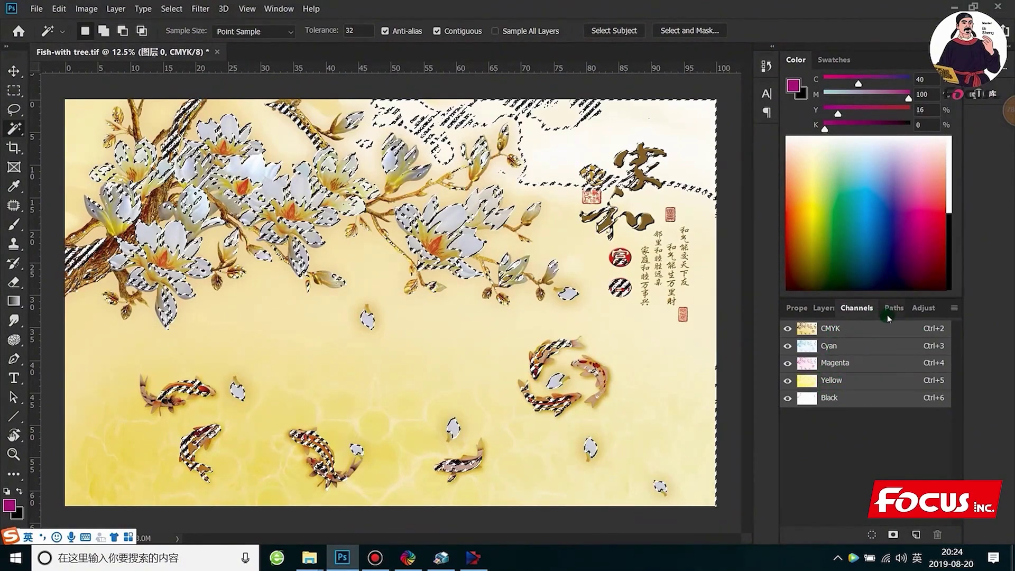
{"action": "left_click", "coordinate": [954, 308]}
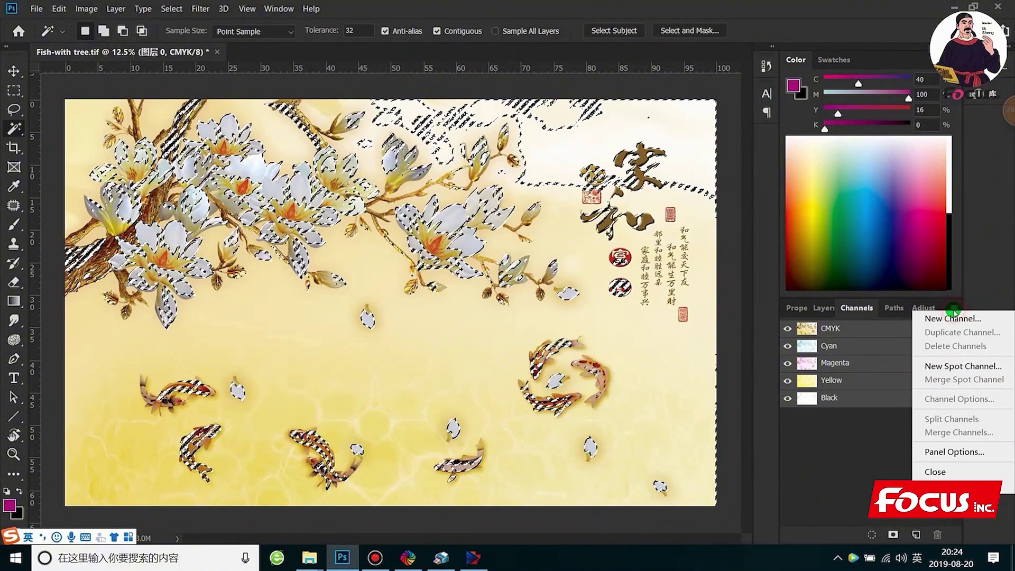
{"action": "left_click", "coordinate": [961, 365]}
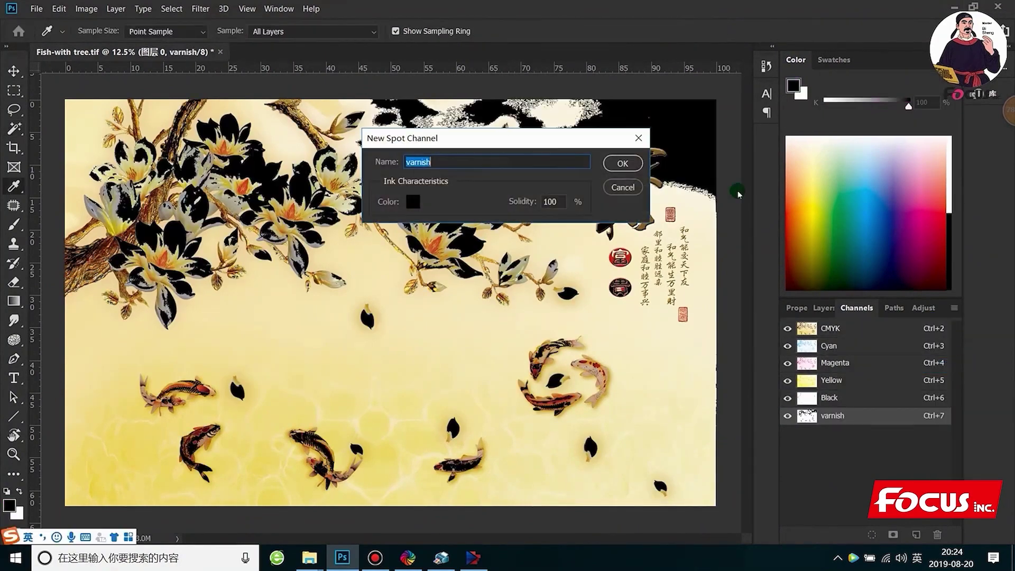
- Set the varnish spot colour to C 100, M 100, Y 100 and K 100 and create the channel
{"action": "left_click", "coordinate": [413, 201]}
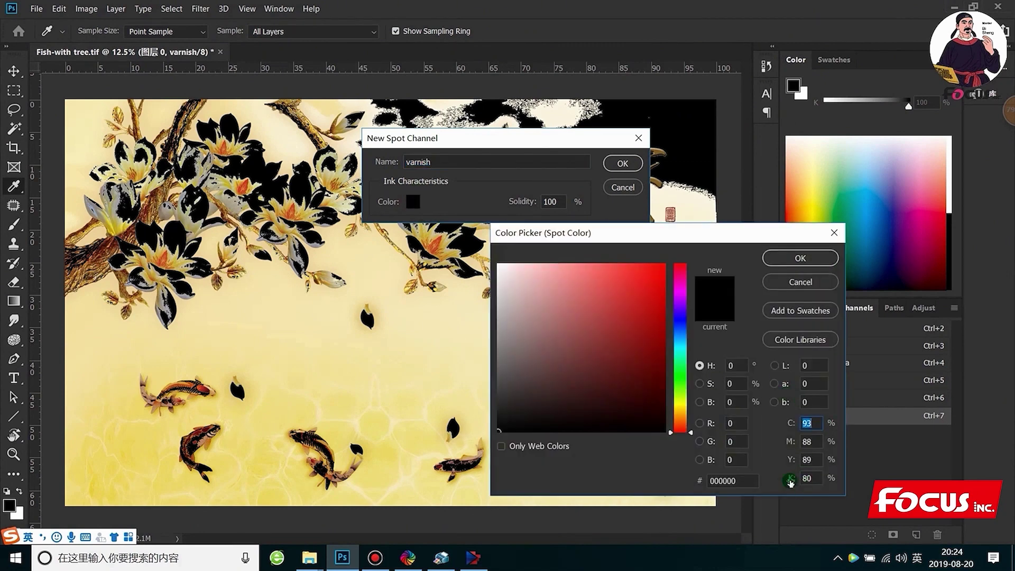
{"action": "left_click_drag", "start_coordinate": [528, 427], "coordinate": [461, 443]}
{"action": "type", "text": "100"}
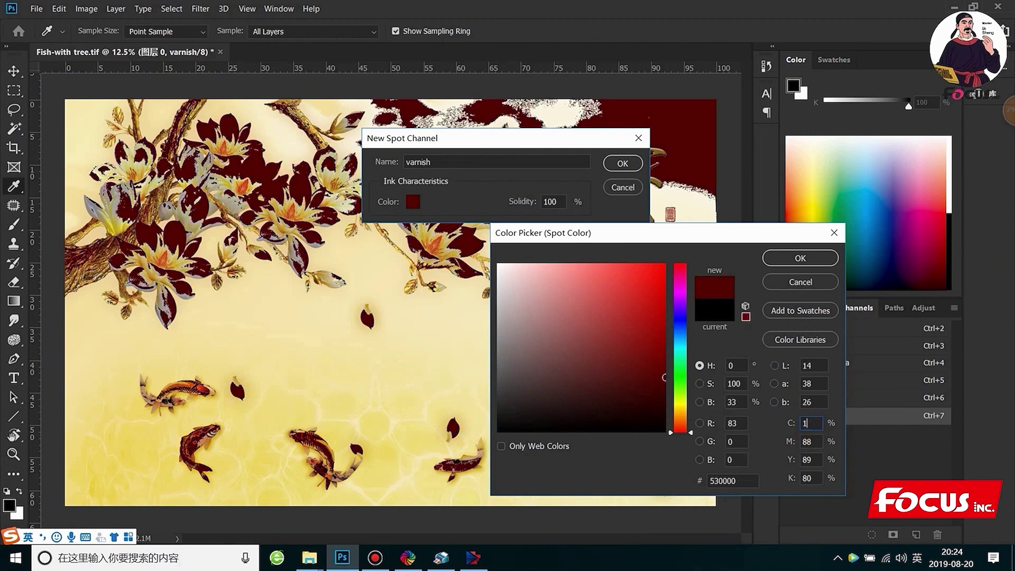
{"action": "double_click", "coordinate": [818, 441]}
{"action": "type", "text": "100"}
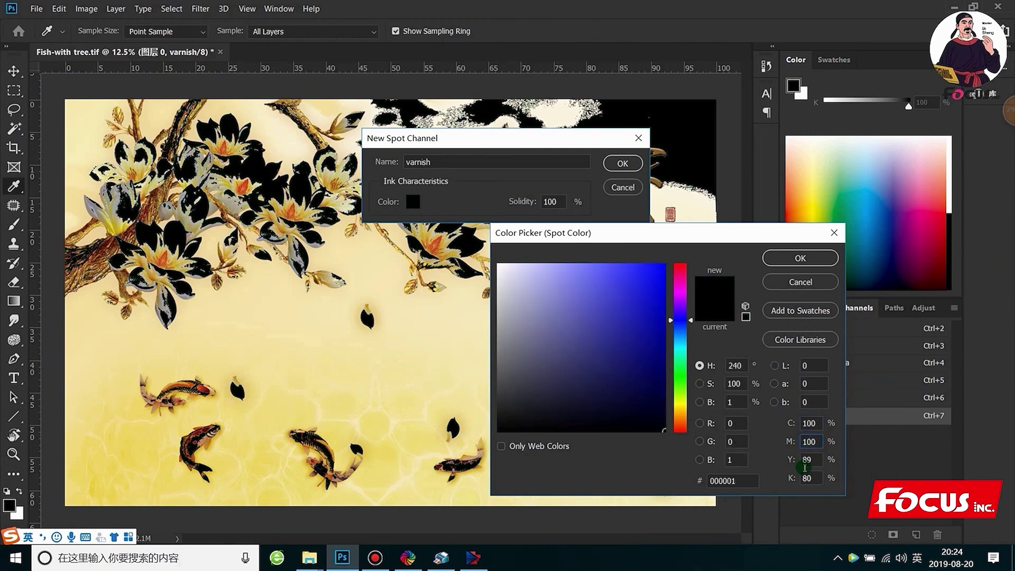
{"action": "double_click", "coordinate": [809, 459]}
{"action": "type", "text": "100"}
{"action": "double_click", "coordinate": [809, 478]}
{"action": "type", "text": "100"}
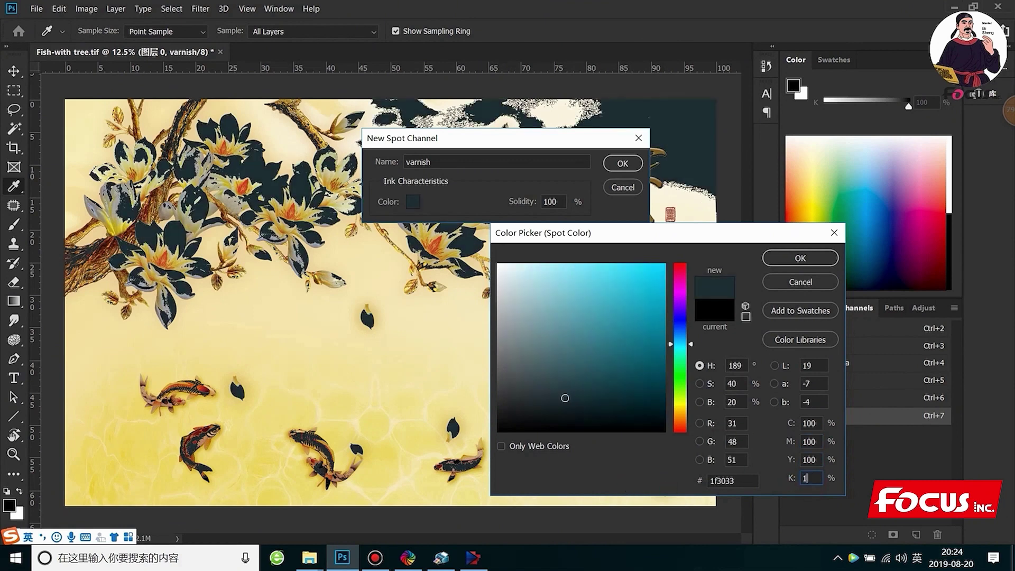
{"action": "left_click", "coordinate": [804, 257]}
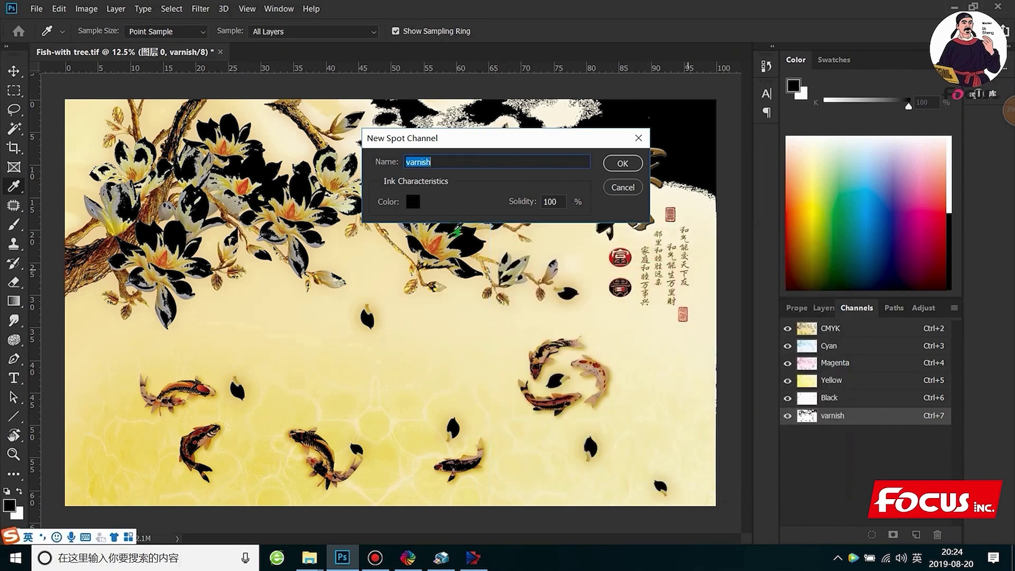
{"action": "left_click", "coordinate": [622, 163]}
- Hide the CMYK channels so only the varnish channel shows, and rename that channel white
{"action": "key", "text": "w"}
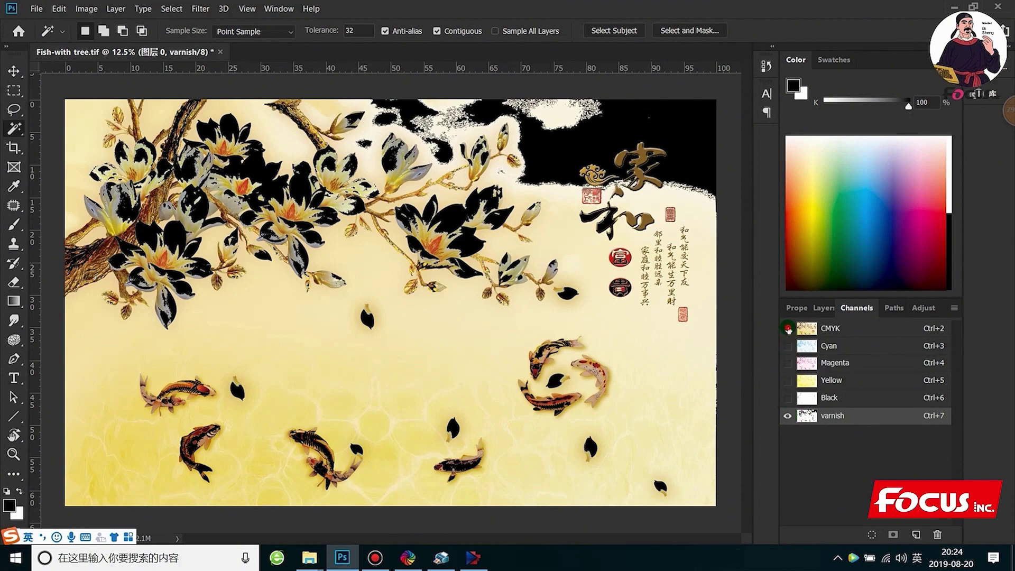
{"action": "left_click", "coordinate": [788, 328]}
{"action": "scroll", "coordinate": [572, 357], "scroll_direction": "down", "scroll_amount": 2}
{"action": "scroll", "coordinate": [553, 354], "scroll_direction": "up", "scroll_amount": 1}
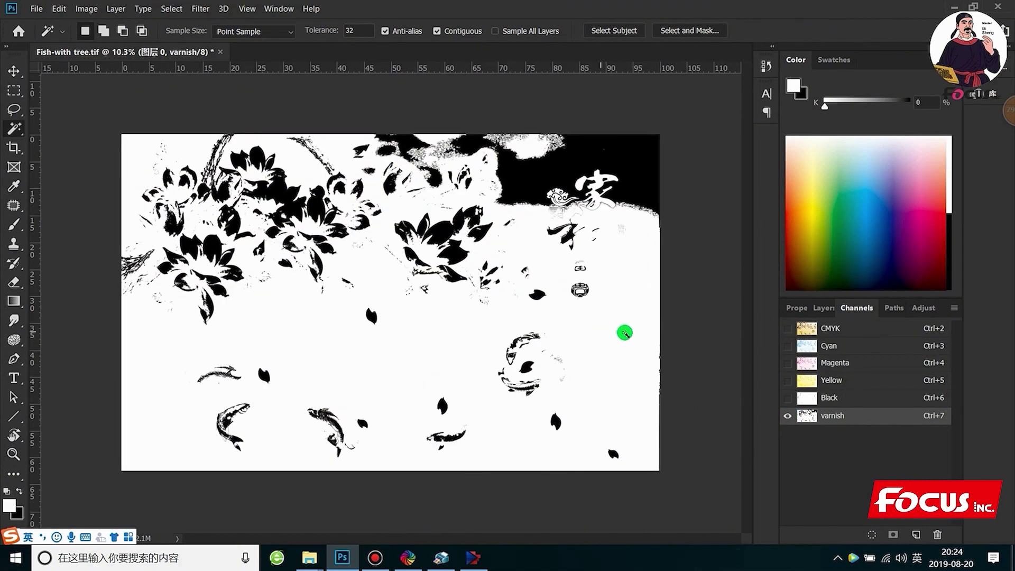
{"action": "double_click", "coordinate": [845, 417]}
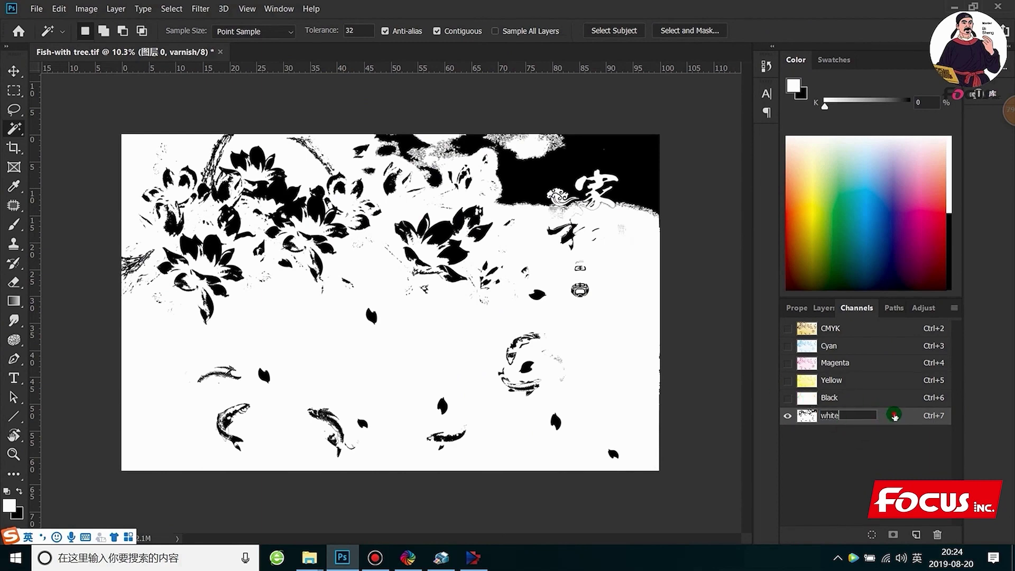
{"action": "key", "text": "Return"}
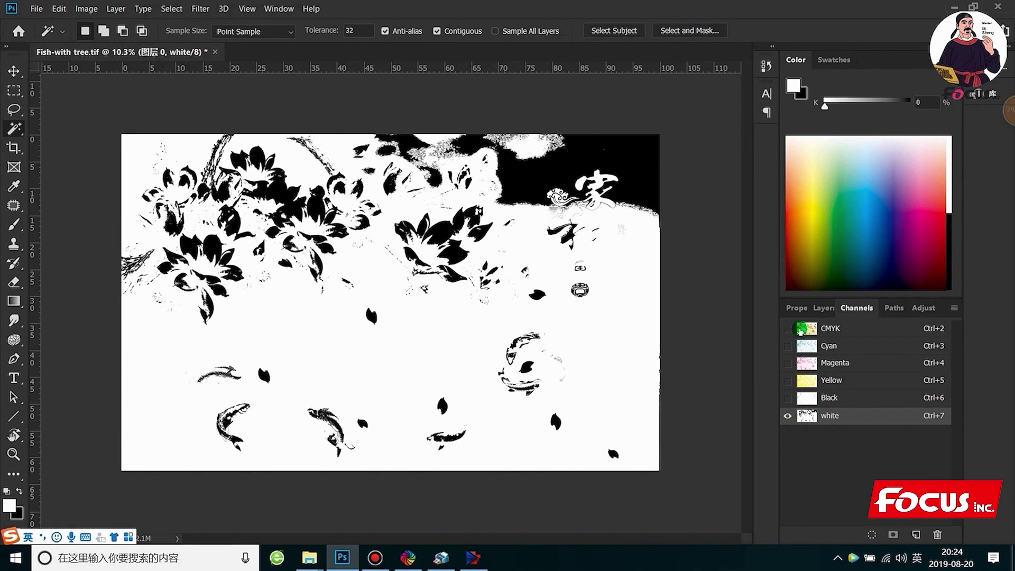
- Show the CMYK channels and hide the white channel to view the image without the spot colour
{"action": "left_click", "coordinate": [788, 329]}
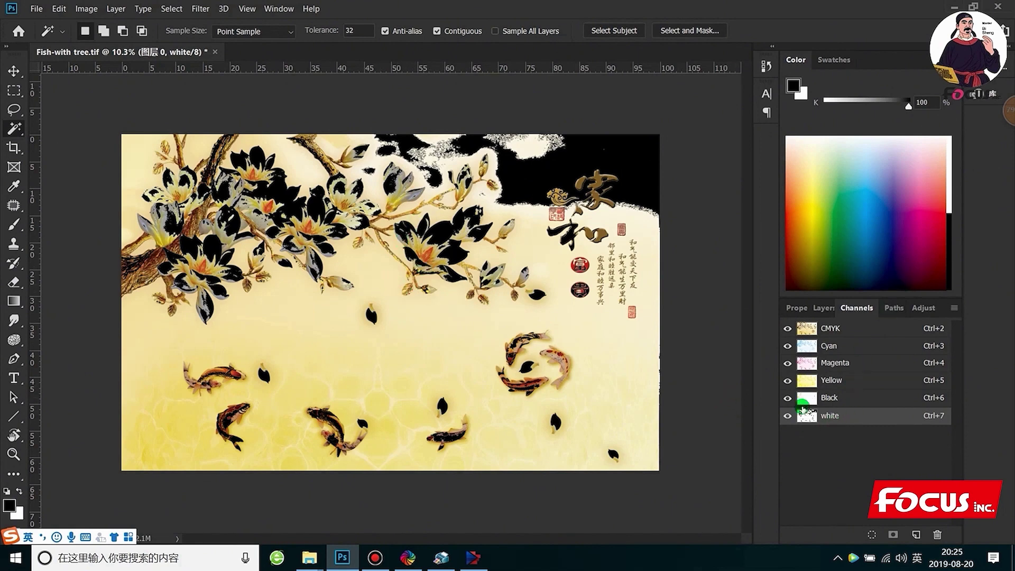
{"action": "left_click", "coordinate": [788, 416]}
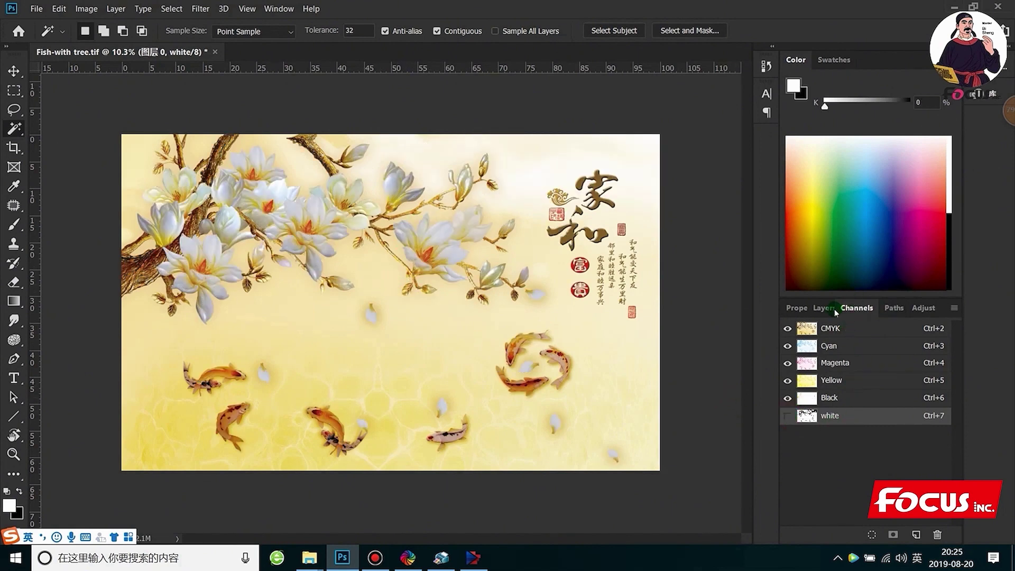
{"action": "left_click", "coordinate": [896, 308]}
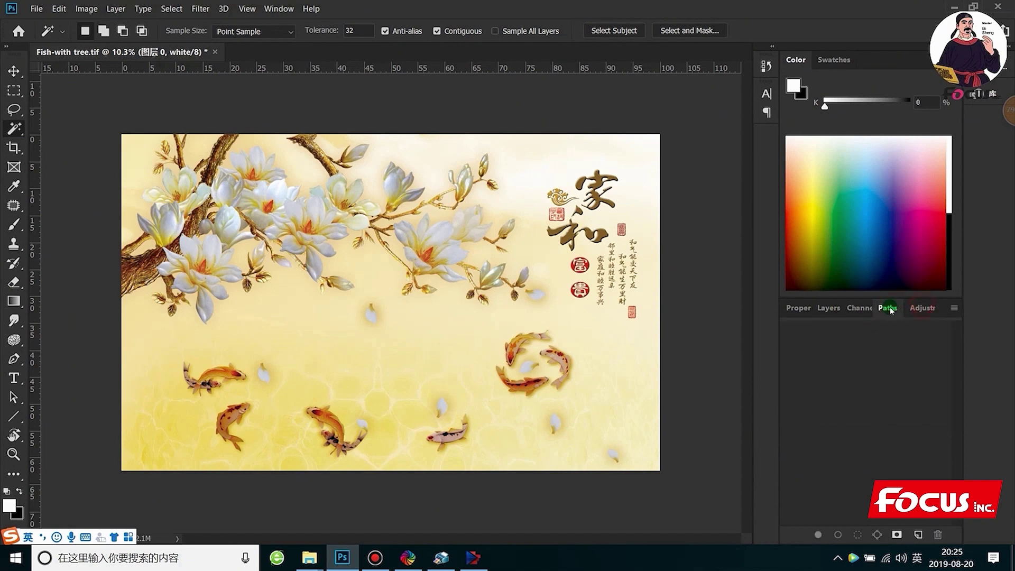
{"action": "left_click", "coordinate": [859, 308]}
{"action": "left_click", "coordinate": [828, 308]}
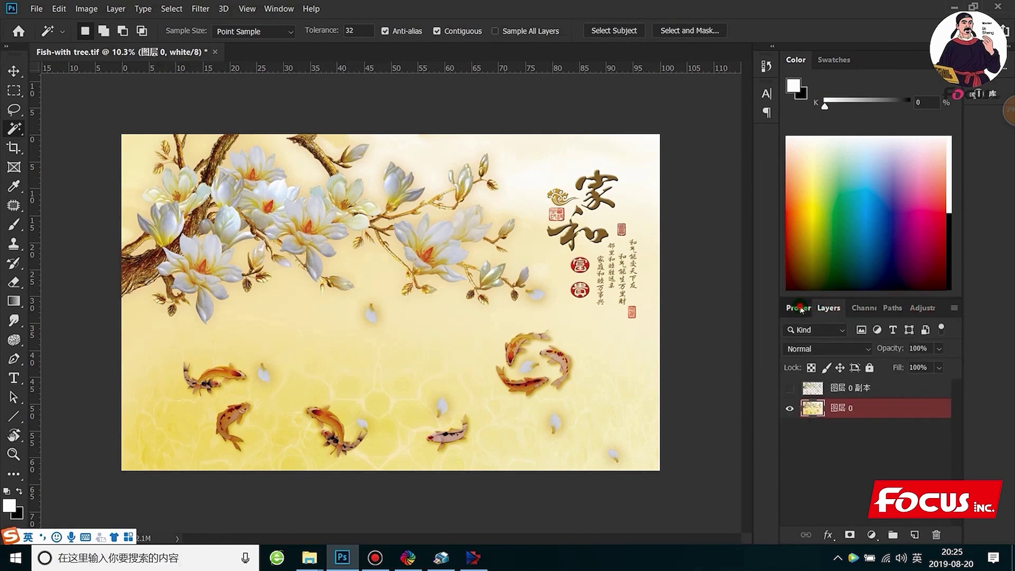
{"action": "left_click", "coordinate": [799, 308]}
{"action": "left_click", "coordinate": [828, 309]}
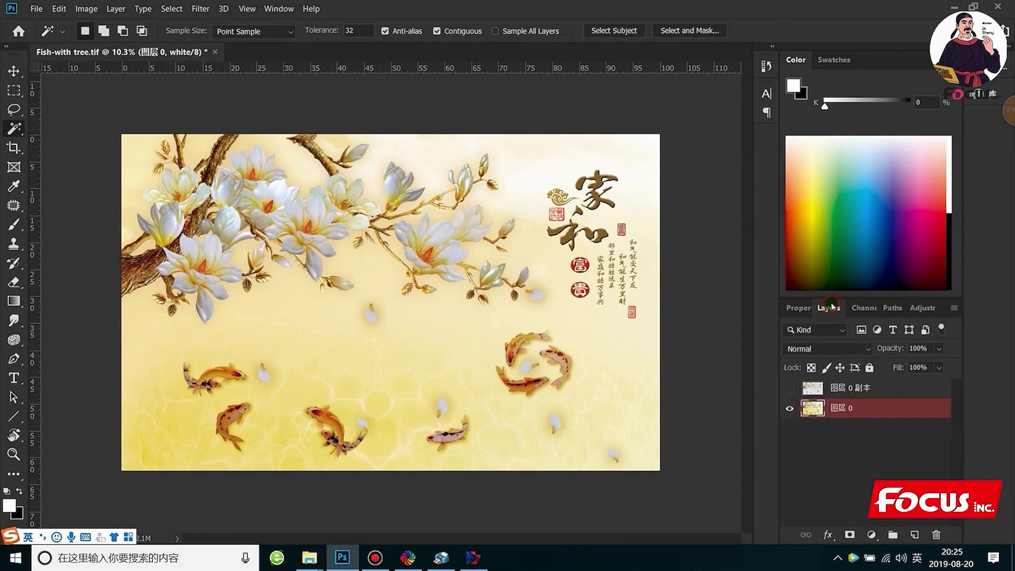
{"action": "left_click", "coordinate": [863, 308]}
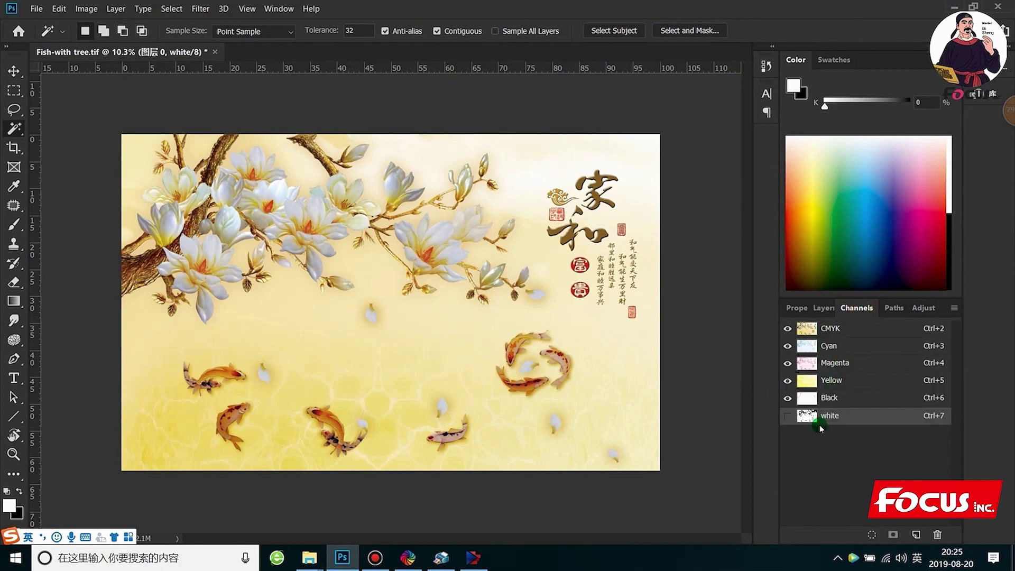
- Show the white channel again and hide the CMYK channels to inspect the spot channel alone
{"action": "left_click", "coordinate": [787, 416]}
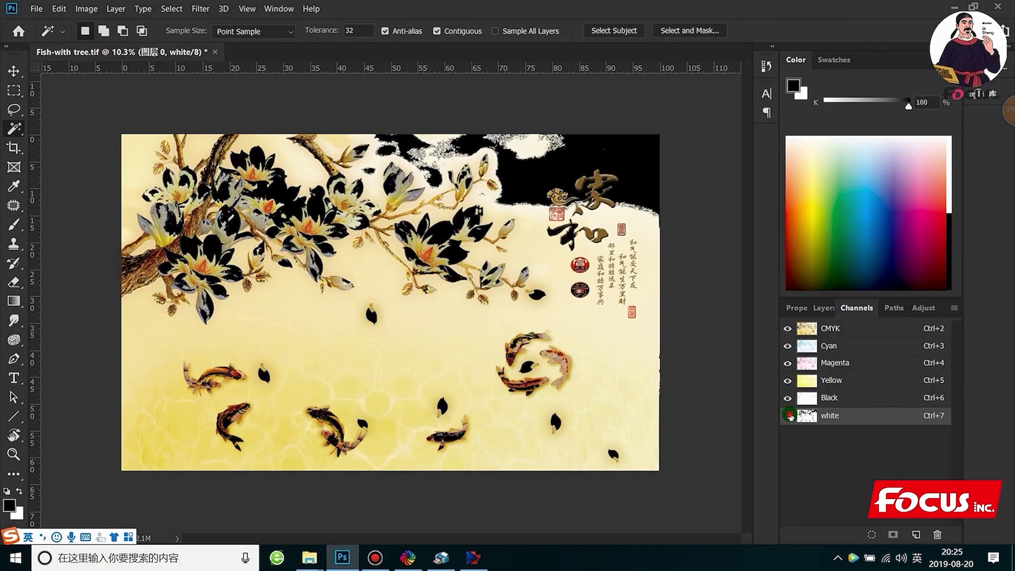
{"action": "left_click", "coordinate": [787, 415]}
{"action": "left_click", "coordinate": [788, 416]}
{"action": "left_click", "coordinate": [787, 328]}
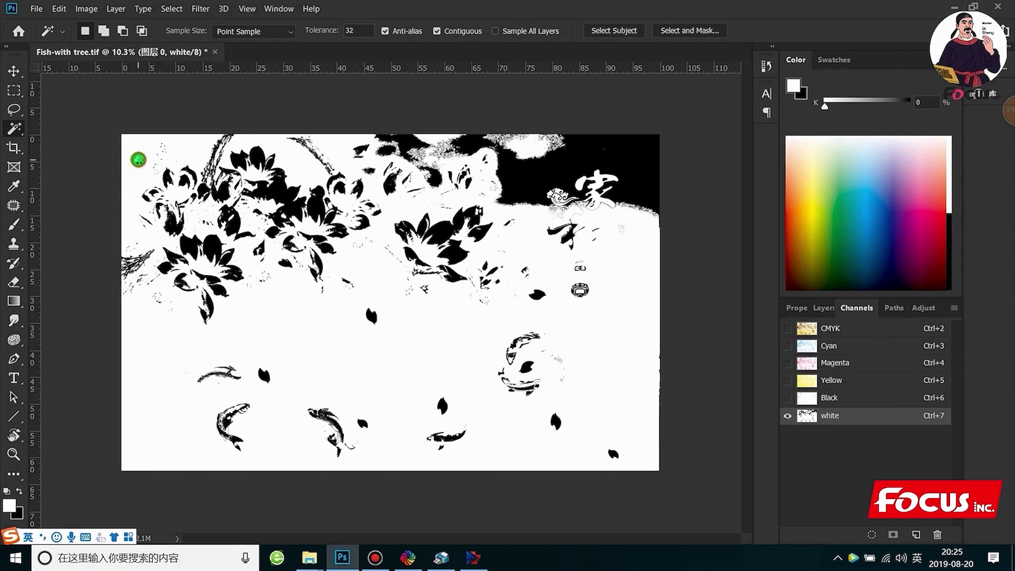
{"action": "left_click", "coordinate": [138, 162]}
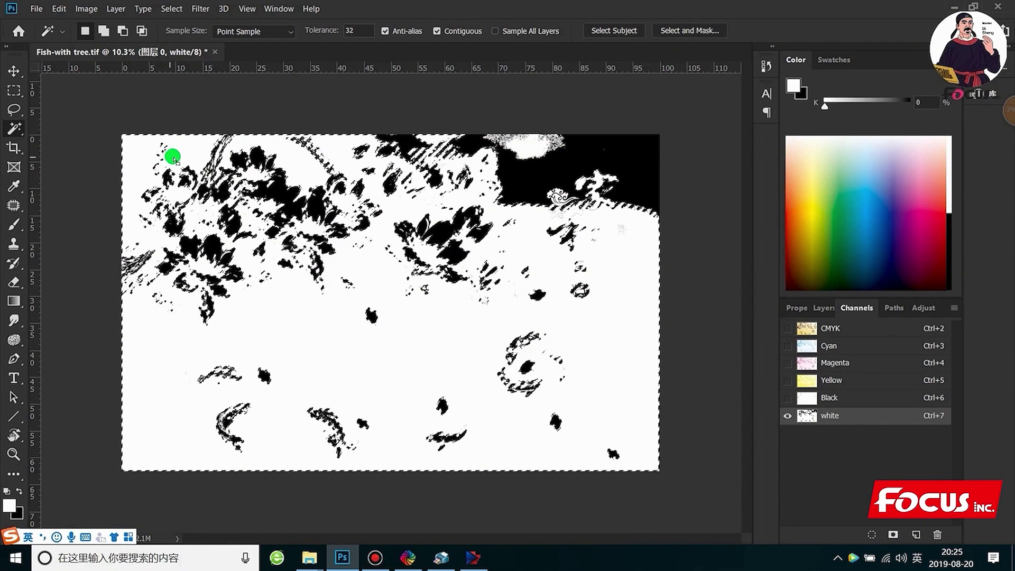
{"action": "left_click", "coordinate": [189, 150]}
{"action": "key", "text": "ctrl+d"}
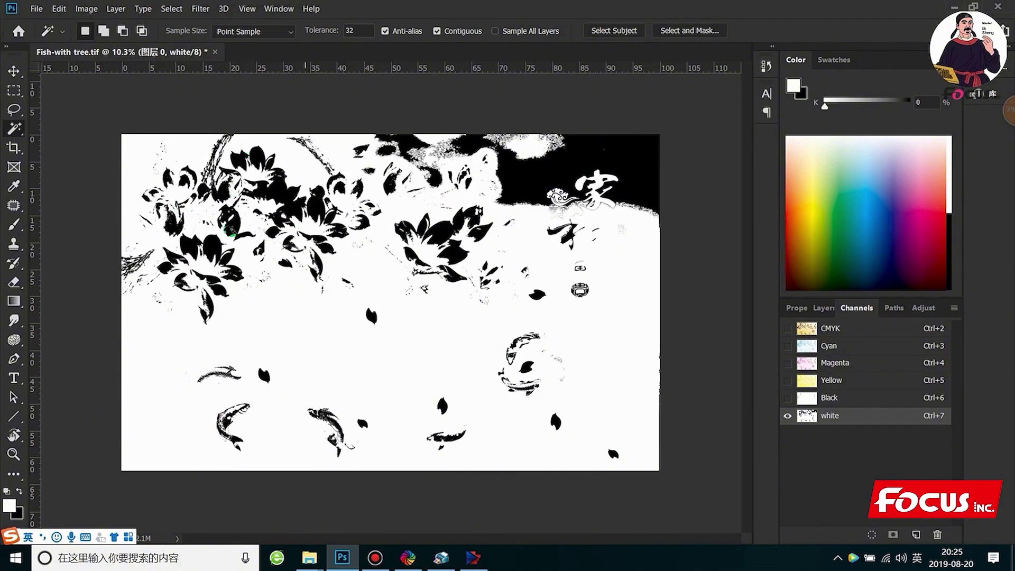
- Select the white background of the white channel with the Magic Wand at tolerance 32
{"action": "right_click", "coordinate": [13, 129]}
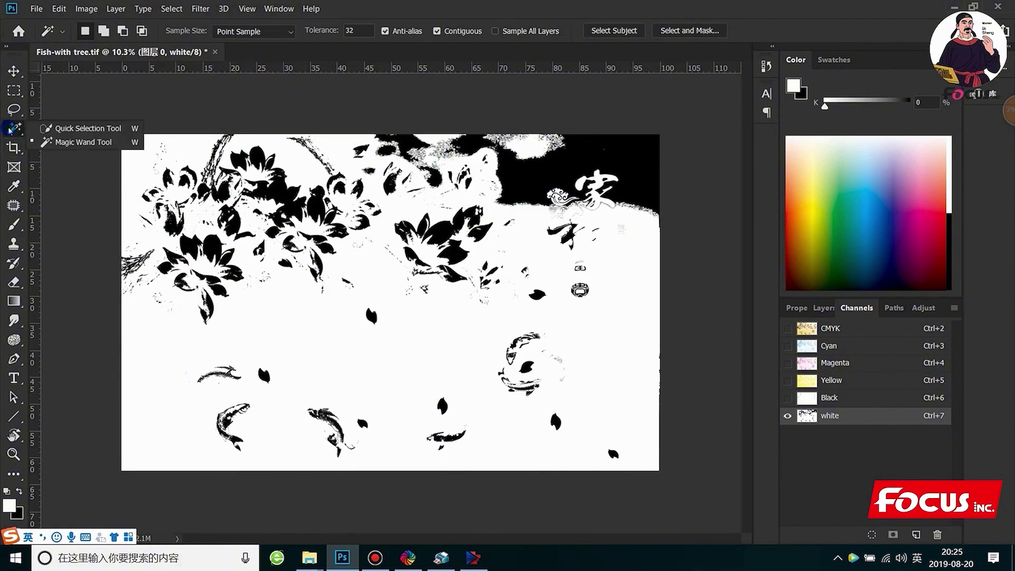
{"action": "left_click", "coordinate": [48, 141]}
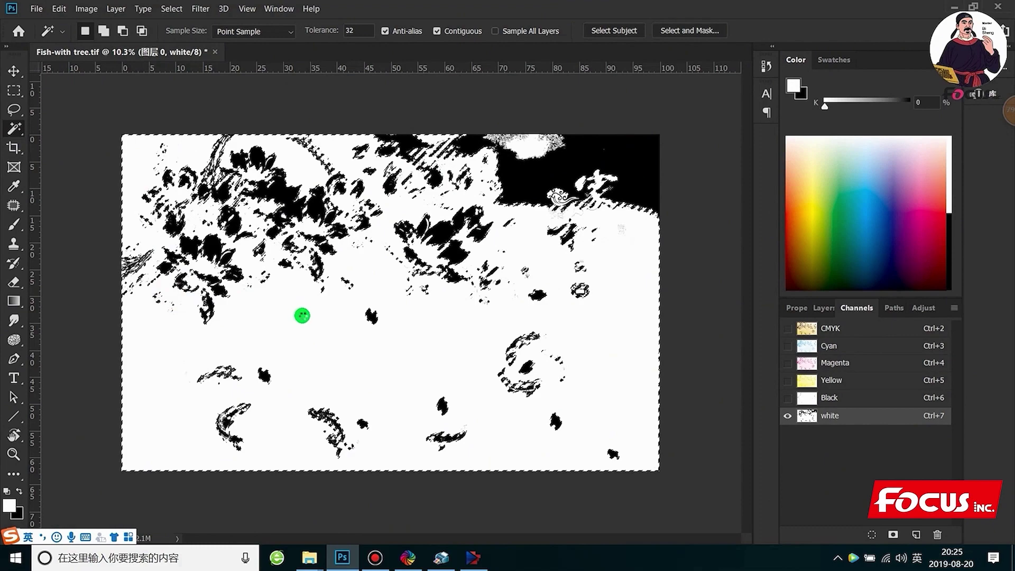
{"action": "right_click", "coordinate": [302, 318]}
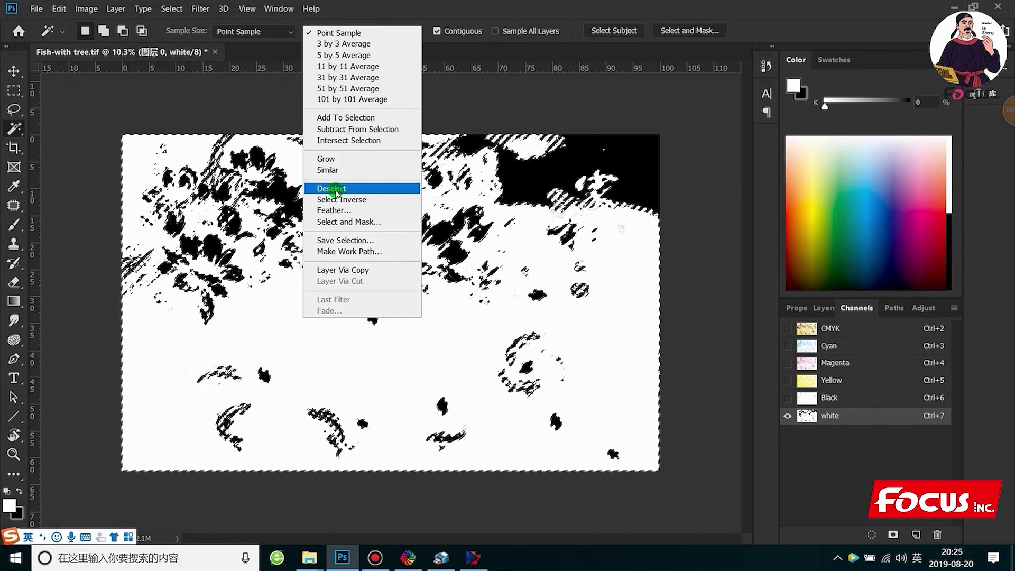
- Fill the selected background with a custom colour of C 0, M 96, Y 93, K 0 at 100% opacity, and deselect it
{"action": "left_click", "coordinate": [14, 91]}
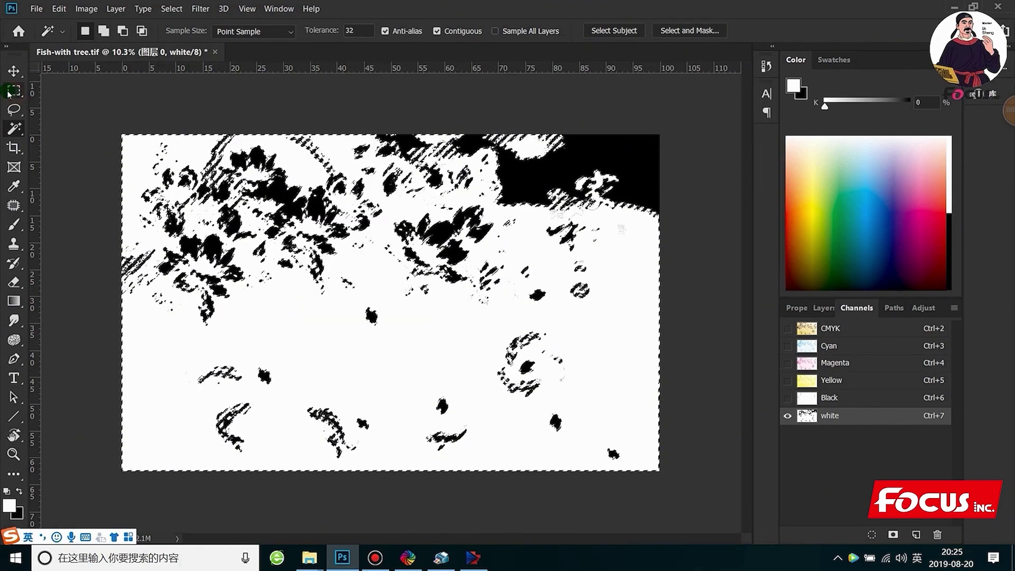
{"action": "left_click", "coordinate": [12, 92]}
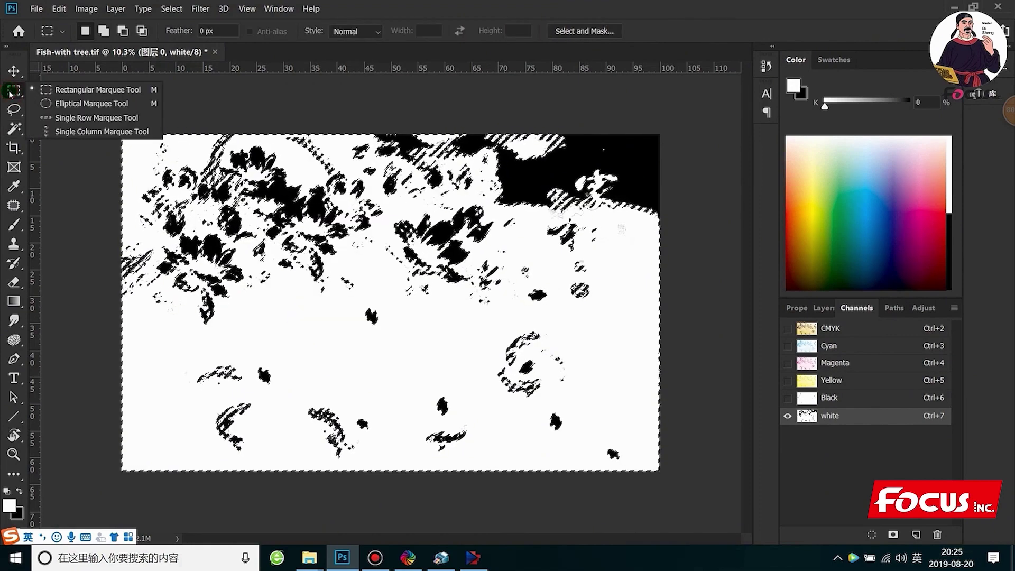
{"action": "right_click", "coordinate": [311, 331]}
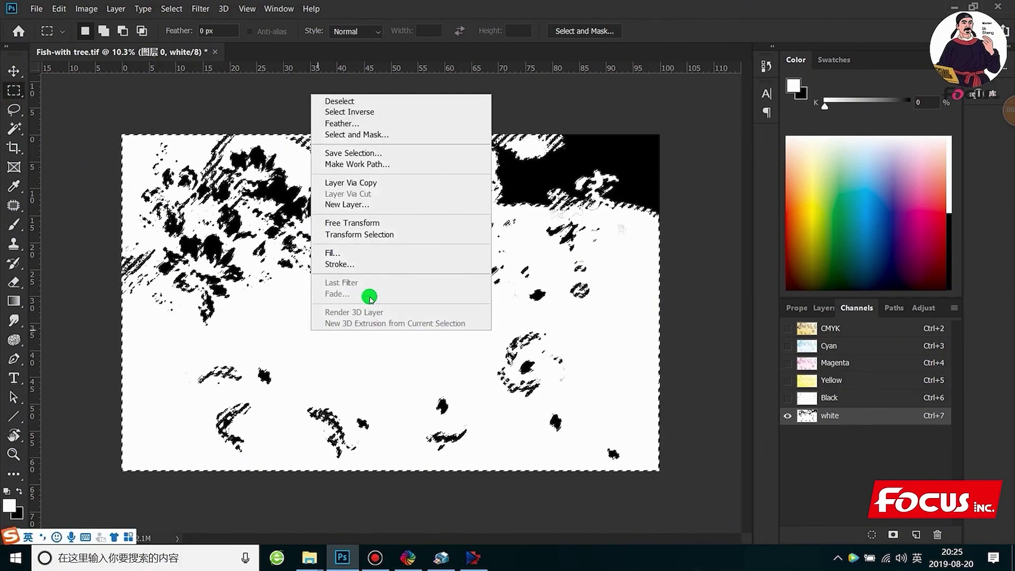
{"action": "left_click", "coordinate": [346, 254]}
{"action": "left_click_drag", "start_coordinate": [210, 204], "coordinate": [430, 204]}
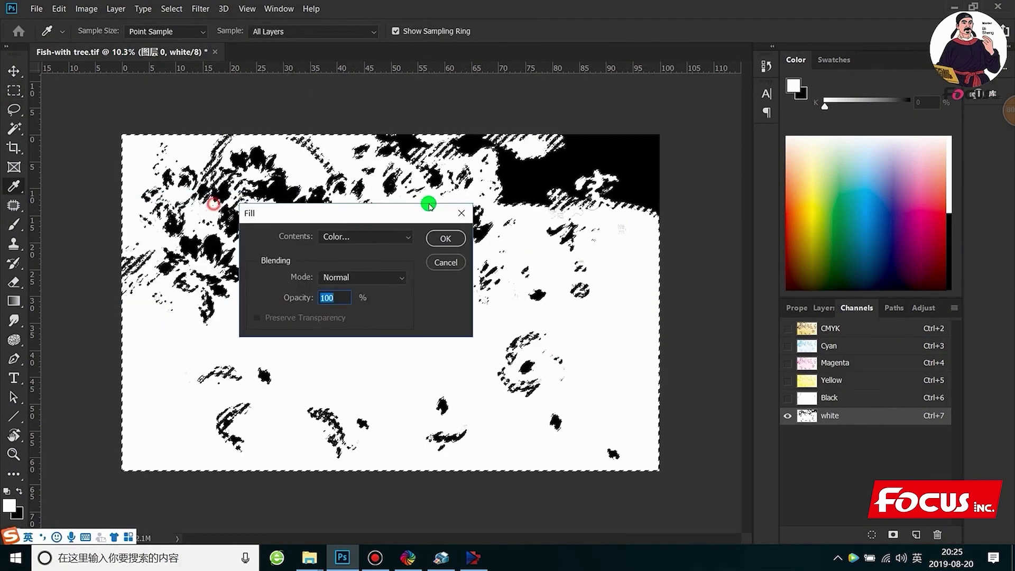
{"action": "left_click", "coordinate": [437, 205]}
{"action": "left_click", "coordinate": [418, 241]}
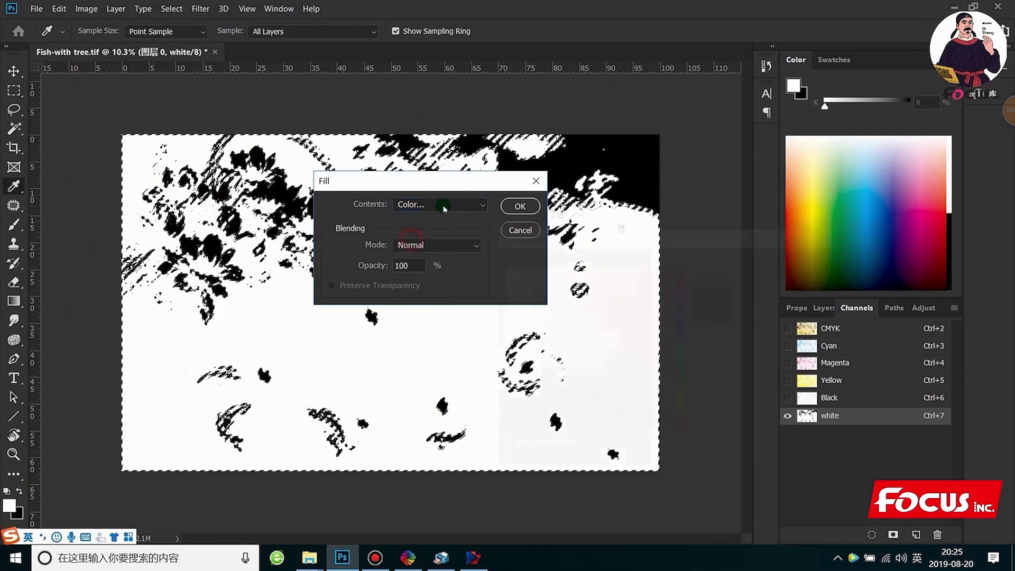
{"action": "left_click", "coordinate": [516, 360]}
{"action": "mouse_move", "coordinate": [506, 377]}
{"action": "left_mouse_down"}
{"action": "mouse_move", "coordinate": [500, 405]}
{"action": "mouse_move", "coordinate": [503, 365]}
{"action": "mouse_move", "coordinate": [664, 271]}
{"action": "mouse_move", "coordinate": [639, 279]}
{"action": "mouse_move", "coordinate": [644, 266]}
{"action": "mouse_move", "coordinate": [650, 285]}
{"action": "mouse_move", "coordinate": [652, 269]}
{"action": "left_mouse_up"}
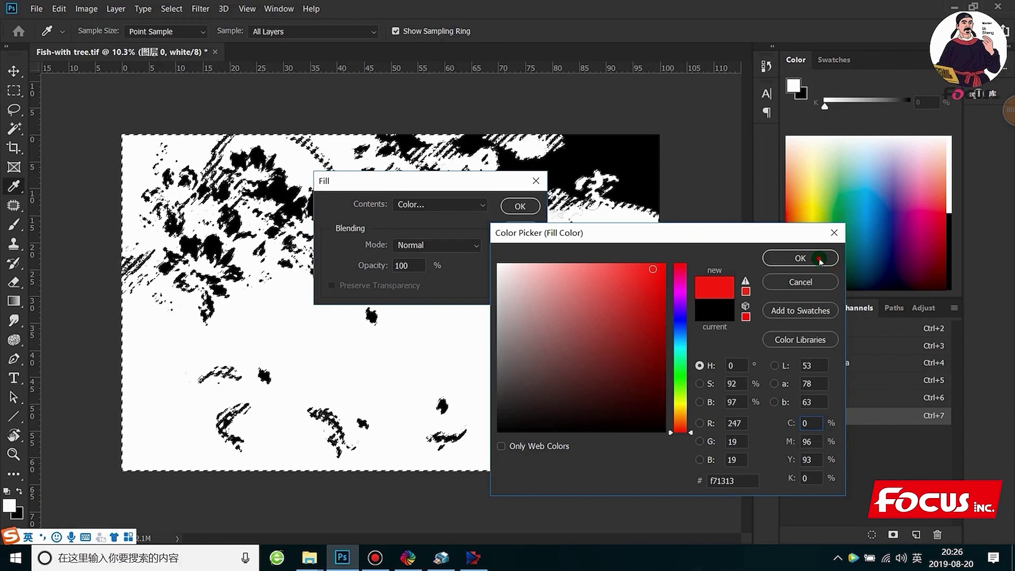
{"action": "left_click", "coordinate": [800, 258]}
{"action": "left_click", "coordinate": [520, 206]}
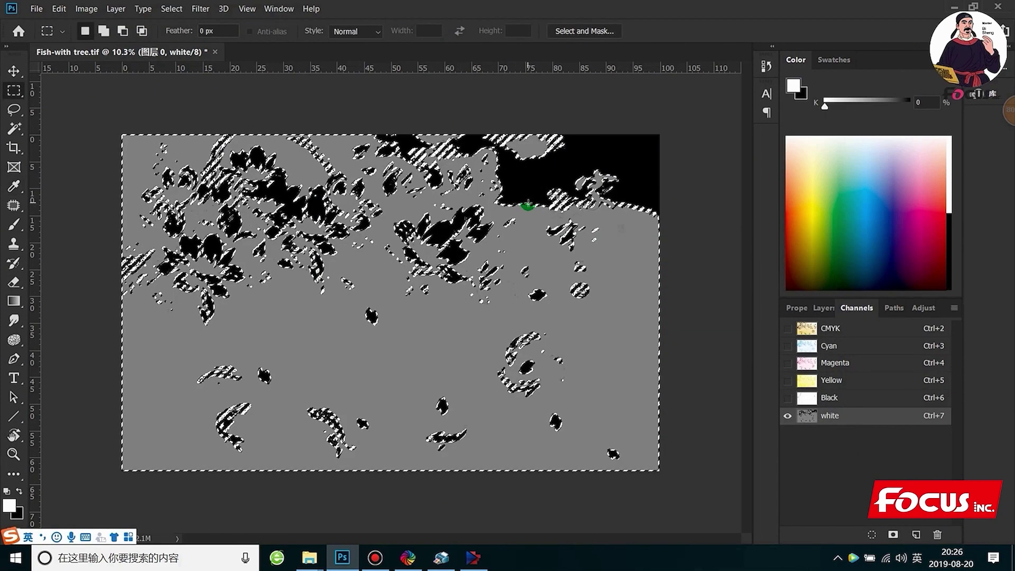
{"action": "left_click", "coordinate": [394, 328]}
- Inspect the filled white channel up close and toggle the CMYK channels to compare its background with the artwork
{"action": "key", "text": "ctrl+plus"}
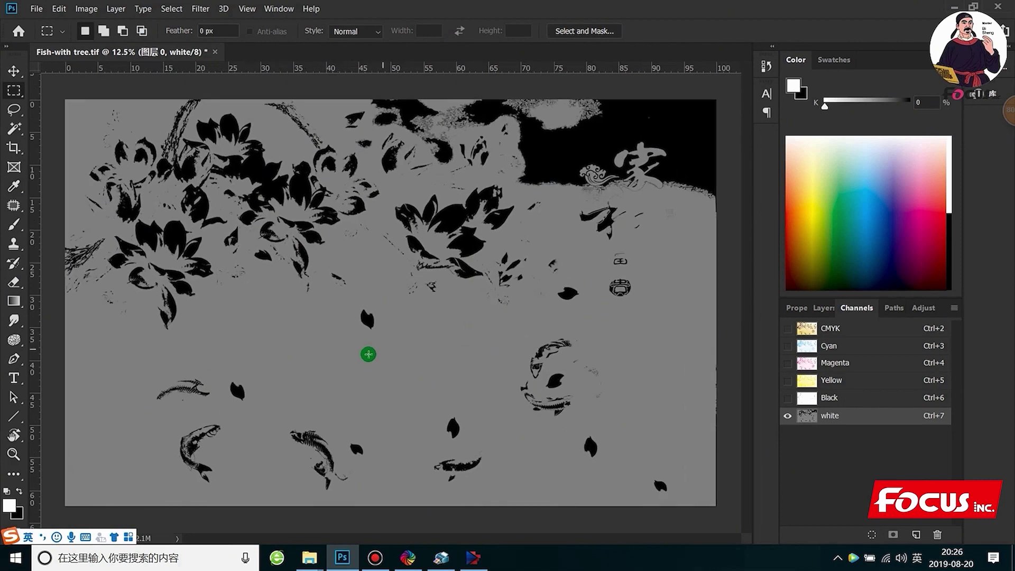
{"action": "scroll", "coordinate": [243, 339], "scroll_direction": "down", "scroll_amount": 1}
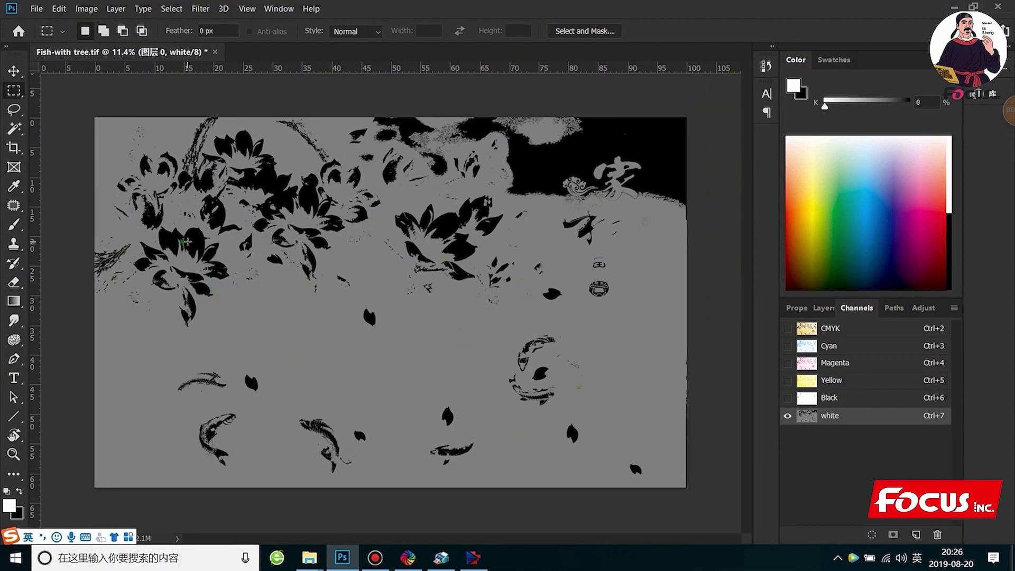
{"action": "scroll", "coordinate": [189, 242], "scroll_direction": "up", "scroll_amount": 1}
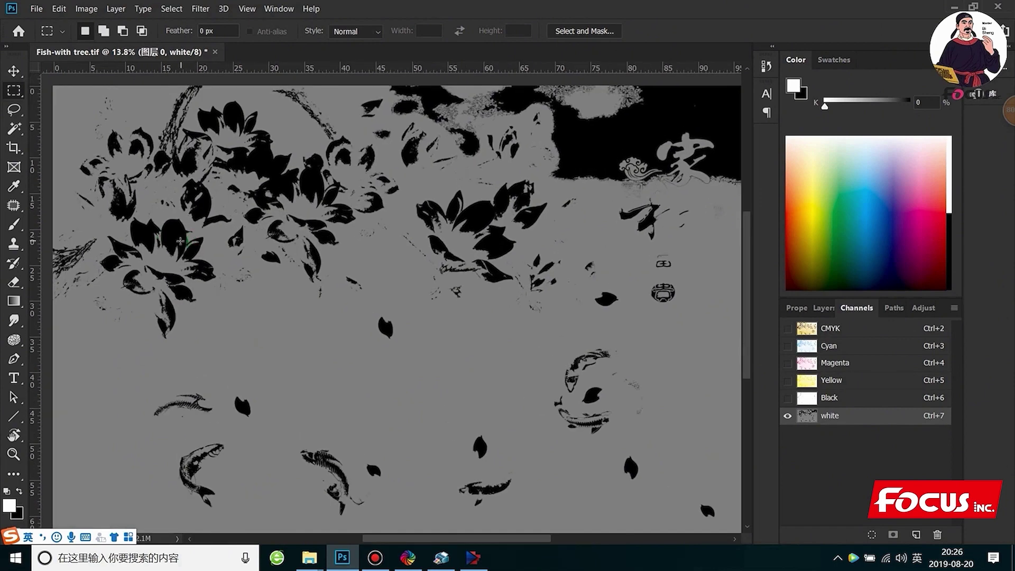
{"action": "scroll", "coordinate": [180, 241], "scroll_direction": "down", "scroll_amount": 1}
{"action": "scroll", "coordinate": [182, 239], "scroll_direction": "down", "scroll_amount": 1}
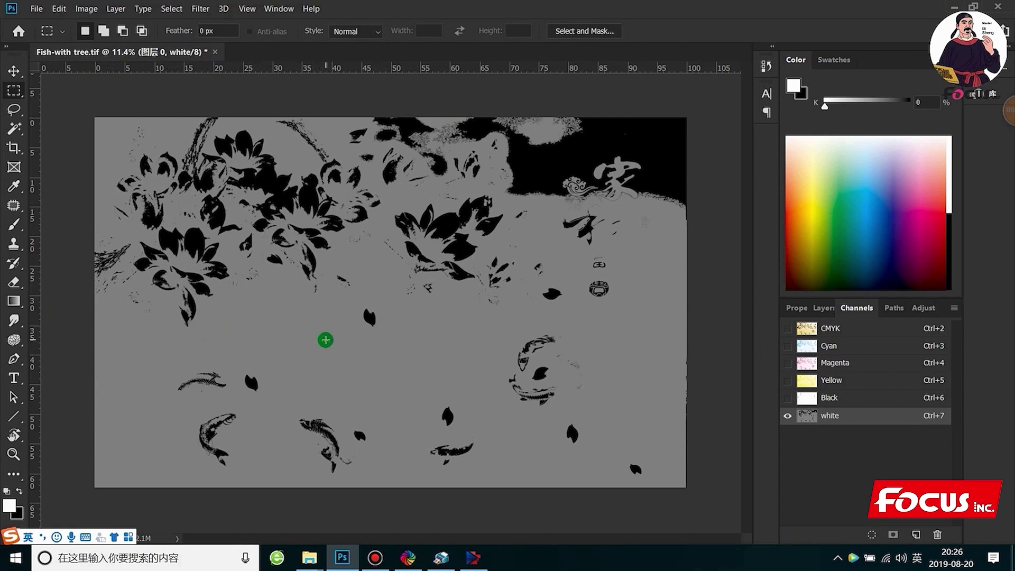
{"action": "left_click", "coordinate": [788, 329]}
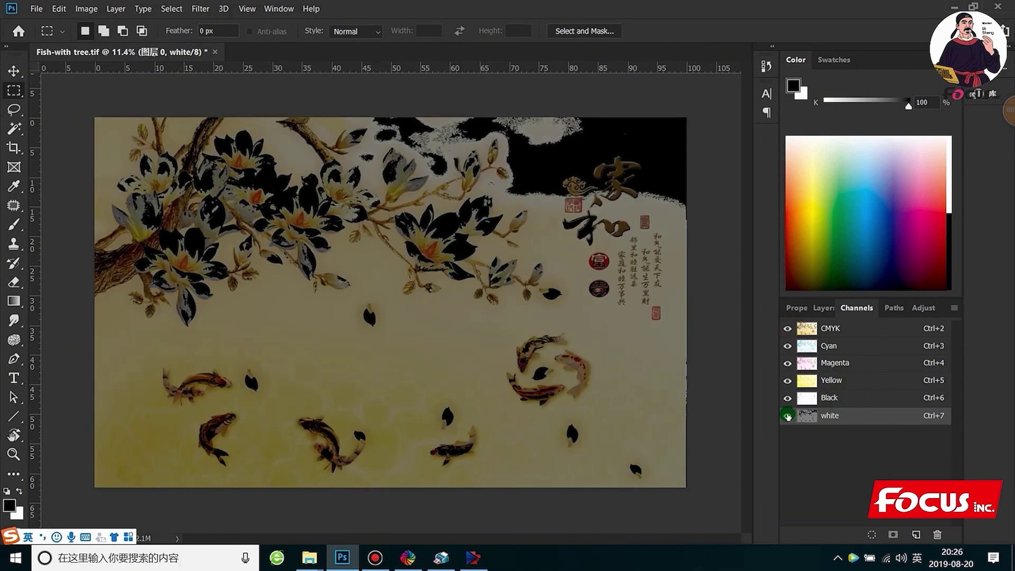
{"action": "left_click", "coordinate": [799, 328]}
{"action": "left_click", "coordinate": [788, 328]}
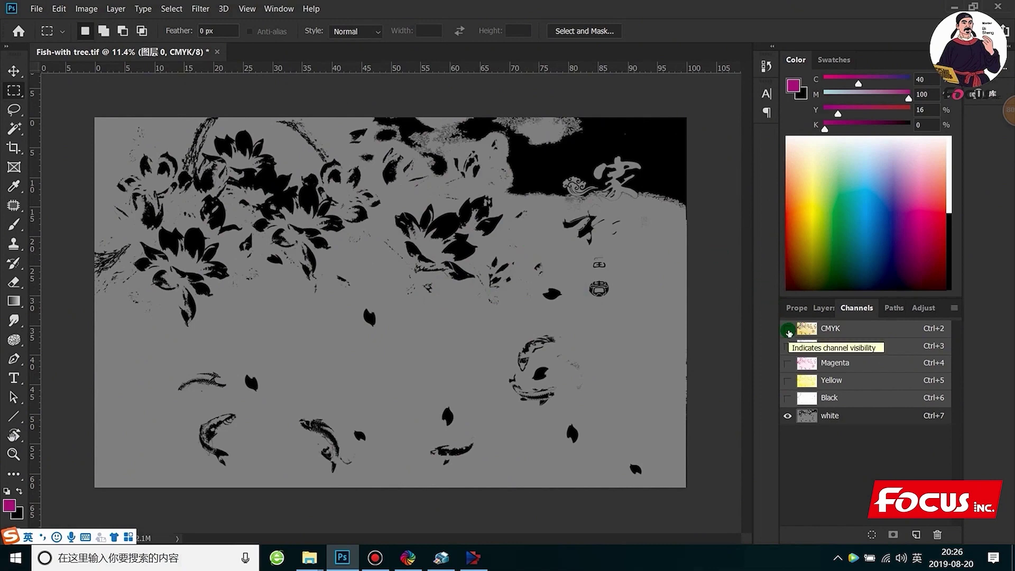
{"action": "left_click", "coordinate": [788, 330]}
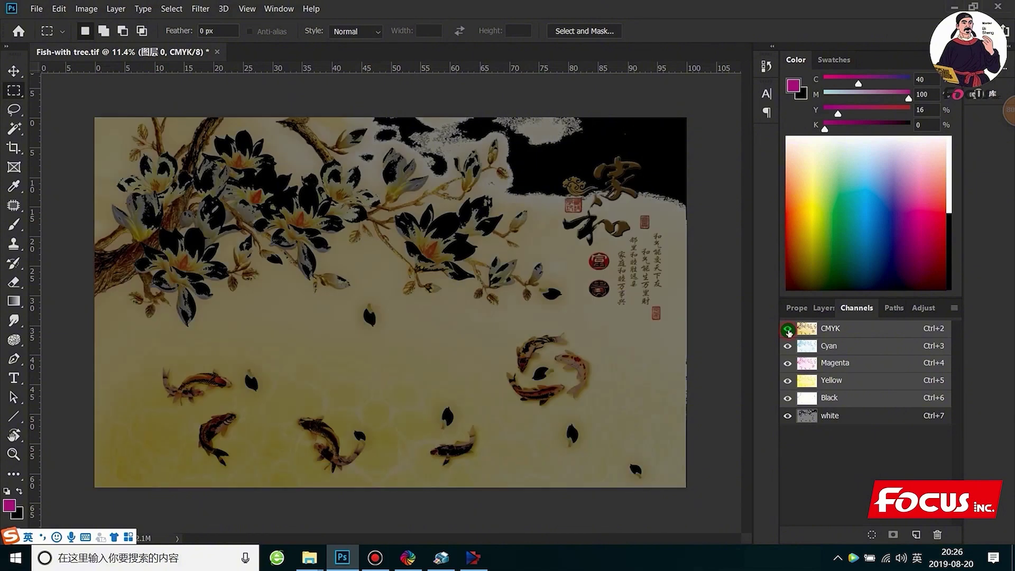
- Make the white channel active, and show only the Cyan, Magenta and Yellow channels to view the artwork without it
{"action": "left_click", "coordinate": [855, 417]}
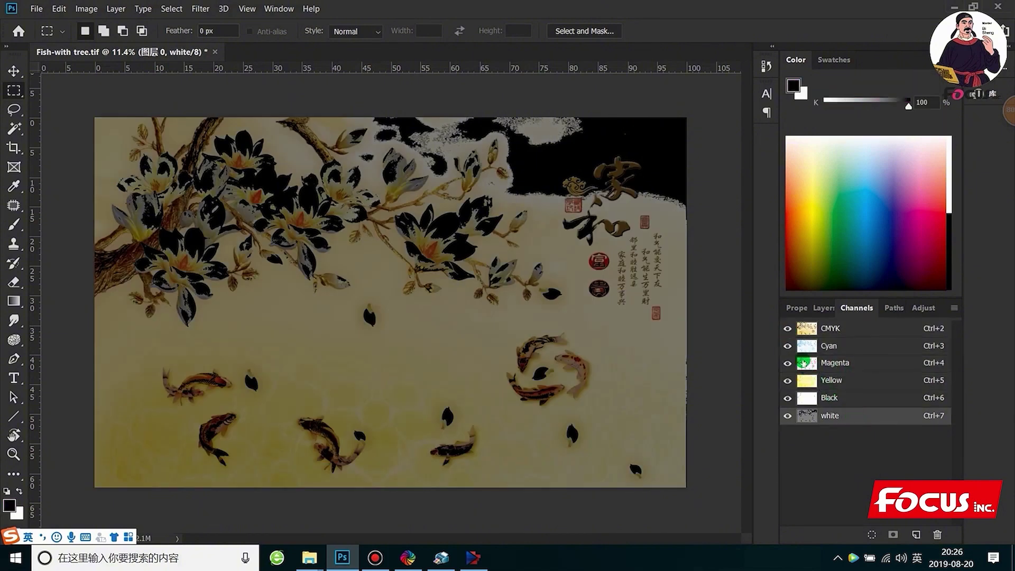
{"action": "left_click", "coordinate": [788, 327]}
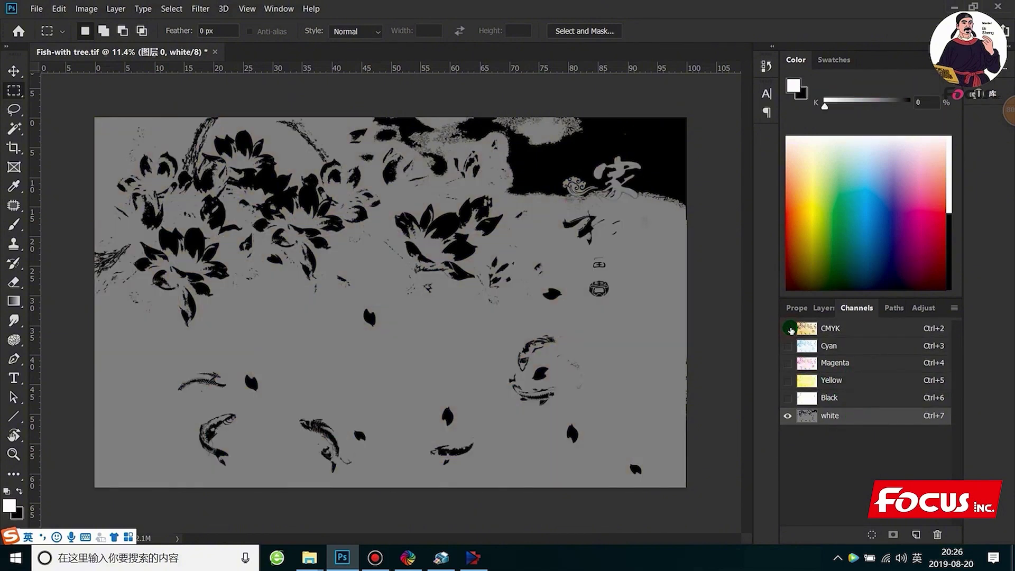
{"action": "left_click", "coordinate": [788, 329]}
{"action": "left_click", "coordinate": [787, 399]}
{"action": "left_click", "coordinate": [787, 416]}
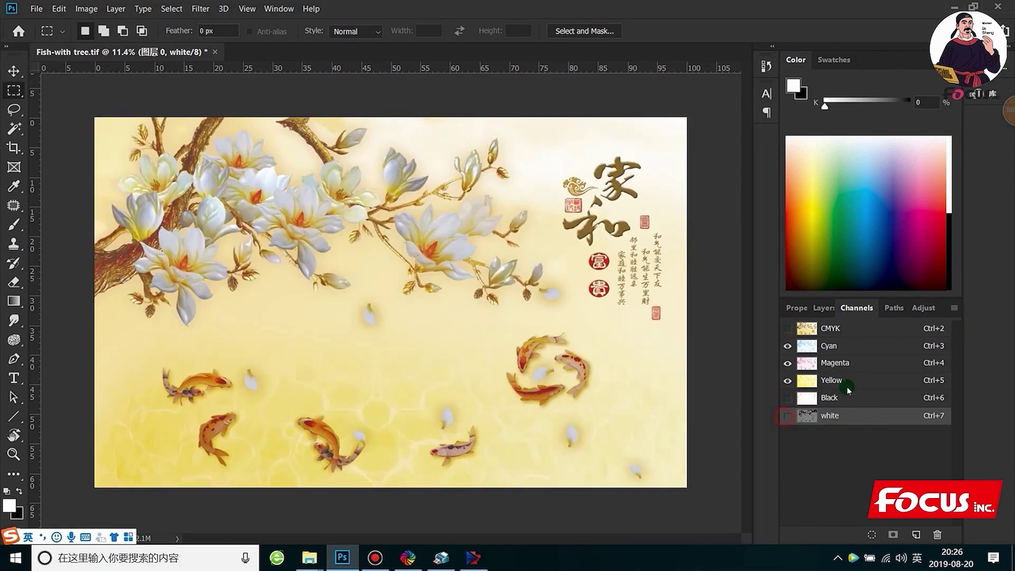
- Display the layers and try selecting a petal of the leftmost flower with the Magic Wand at tolerance 32
{"action": "left_click", "coordinate": [816, 310]}
{"action": "left_click", "coordinate": [844, 308]}
{"action": "left_click", "coordinate": [159, 247]}
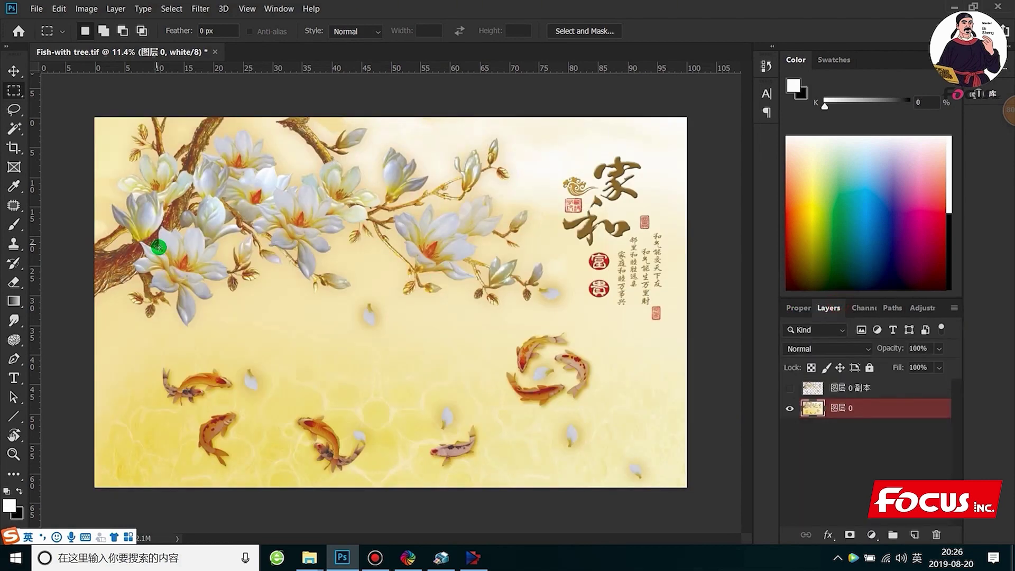
{"action": "left_click", "coordinate": [20, 134]}
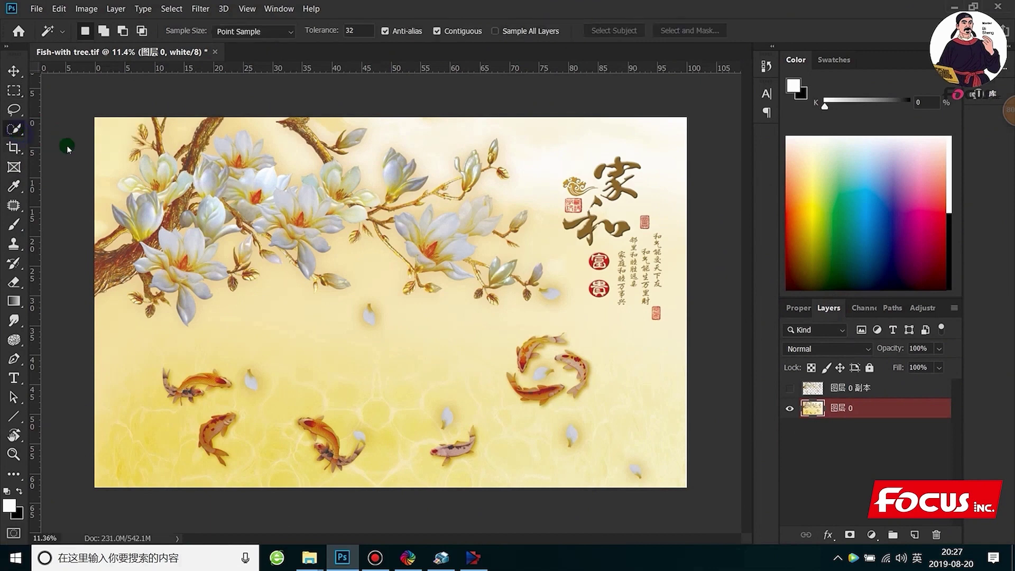
{"action": "key", "text": "shift+w"}
{"action": "right_click", "coordinate": [16, 130]}
{"action": "left_click", "coordinate": [60, 143]}
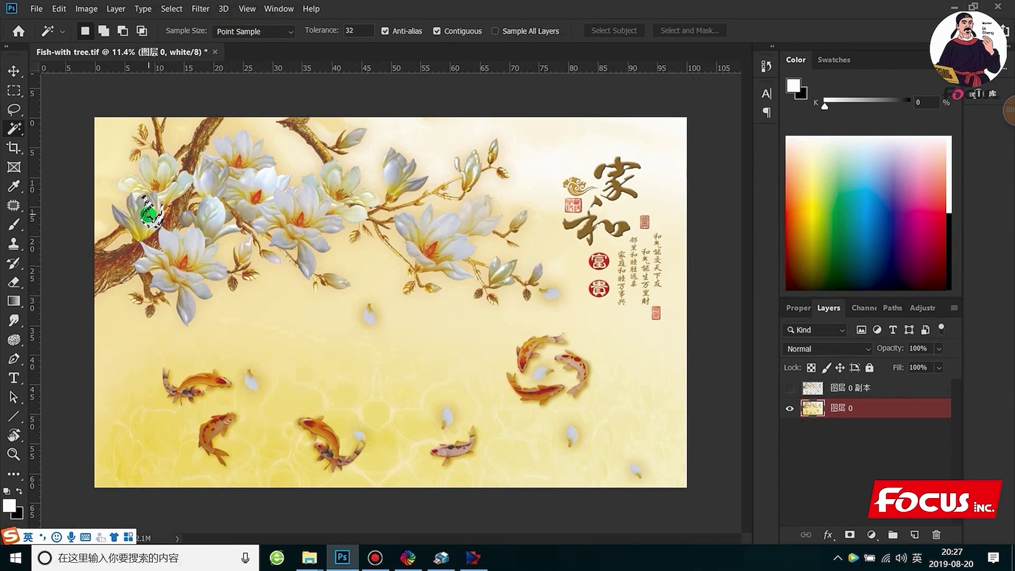
{"action": "right_click", "coordinate": [149, 214]}
{"action": "left_click", "coordinate": [205, 192]}
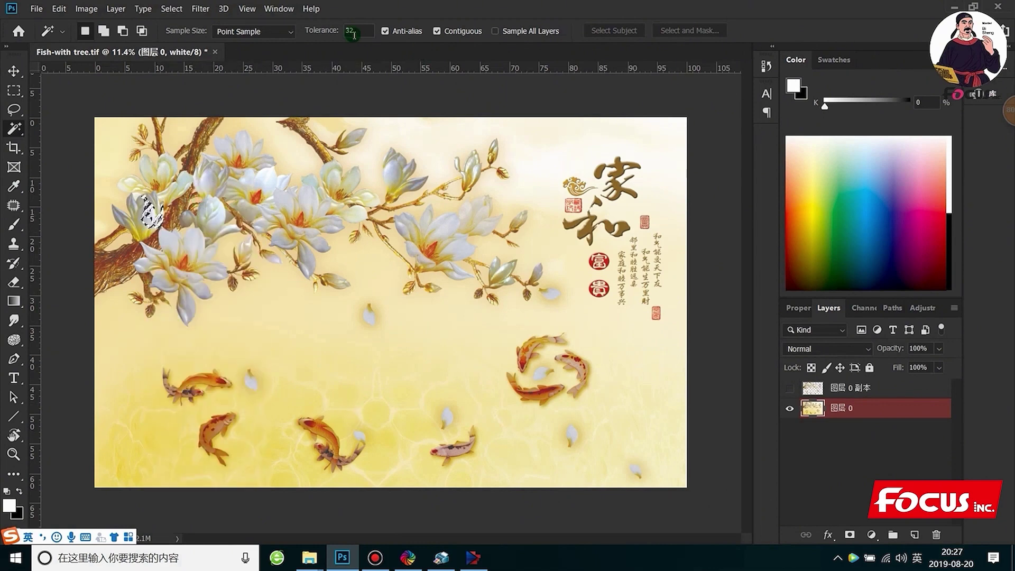
- Set the Magic Wand tolerance to 50, select the upper flower petals and extend the selection to similar colours
{"action": "left_click", "coordinate": [352, 31]}
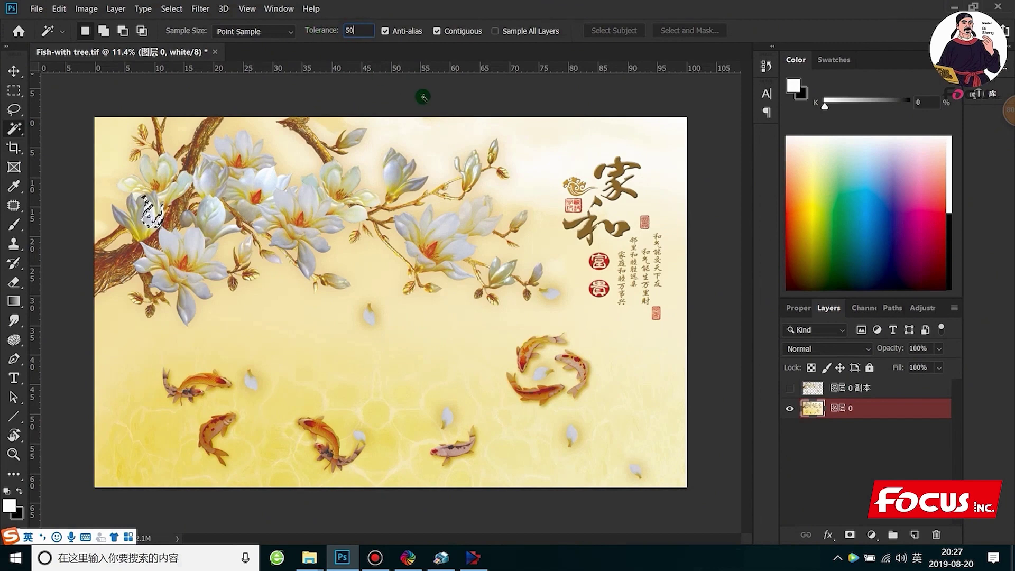
{"action": "left_click", "coordinate": [307, 198]}
{"action": "right_click", "coordinate": [318, 198]}
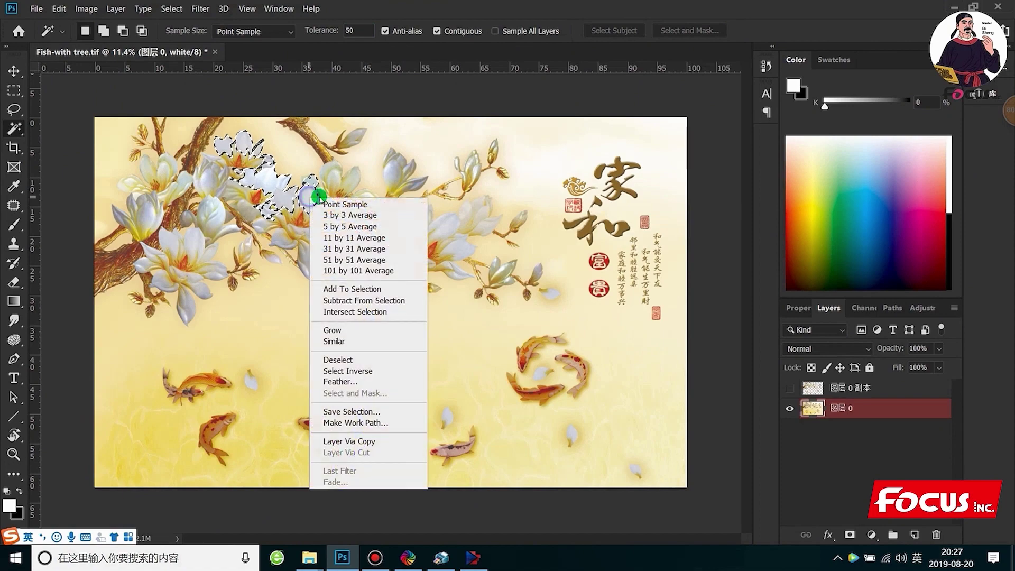
{"action": "left_click", "coordinate": [335, 341]}
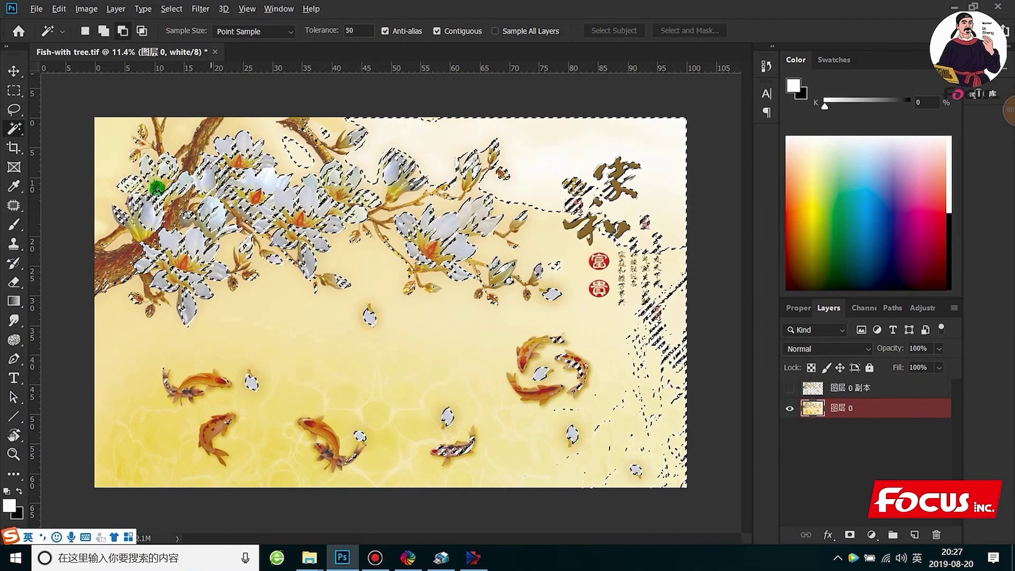
- Try subtracting the background strips along the image's upper and right edges from the selection with marquees, and discard the selection
{"action": "left_click", "coordinate": [20, 87]}
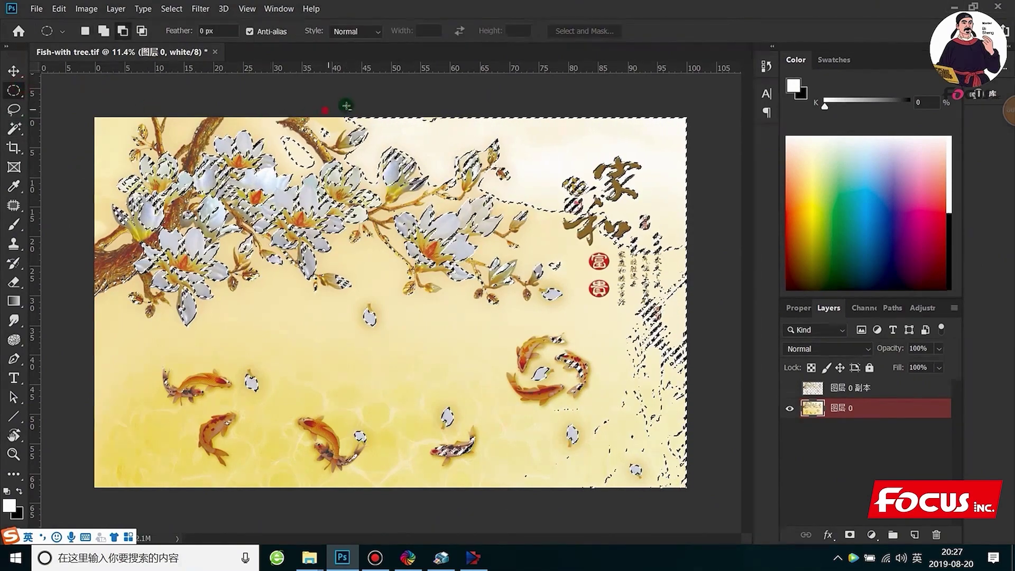
{"action": "left_click_drag", "start_coordinate": [346, 106], "coordinate": [476, 142]}
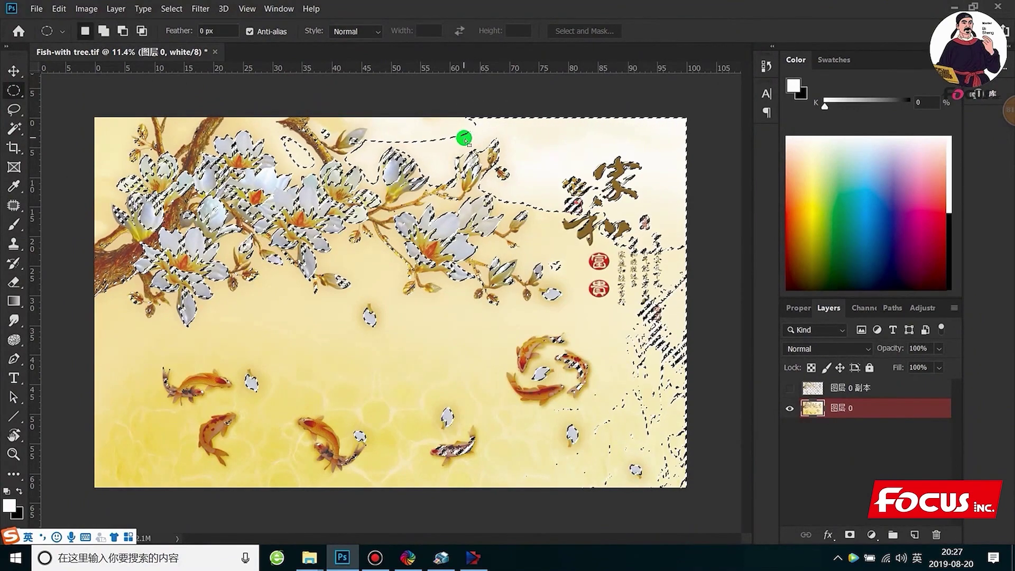
{"action": "right_click", "coordinate": [13, 90]}
{"action": "left_click", "coordinate": [51, 91]}
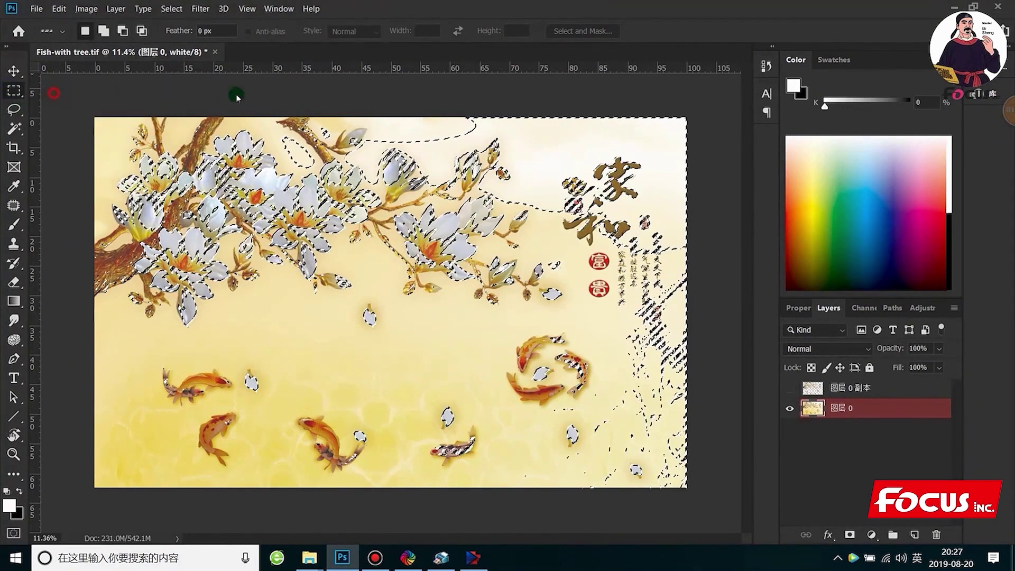
{"action": "left_click_drag", "start_coordinate": [377, 117], "coordinate": [708, 139]}
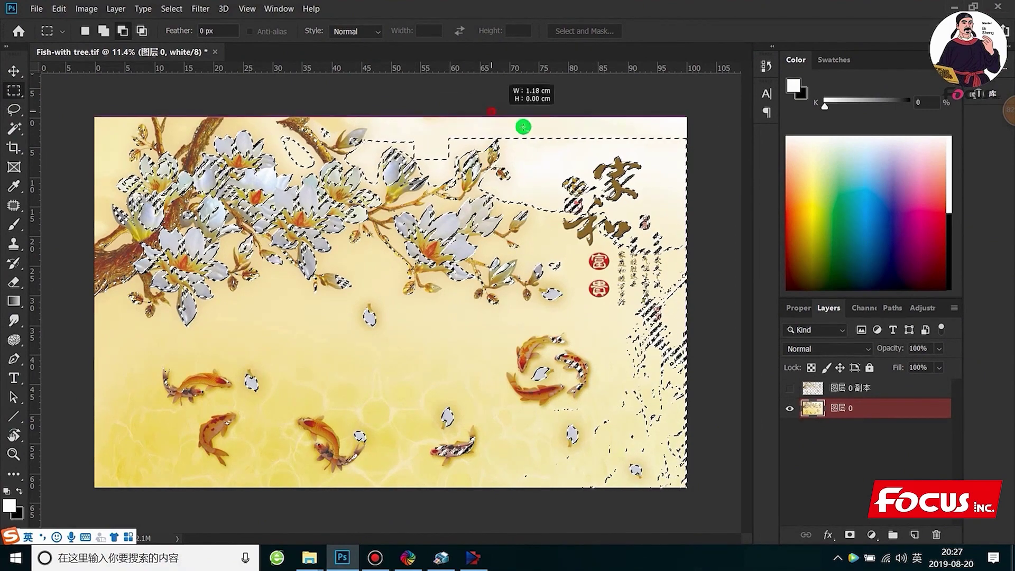
{"action": "left_click_drag", "start_coordinate": [646, 130], "coordinate": [713, 204]}
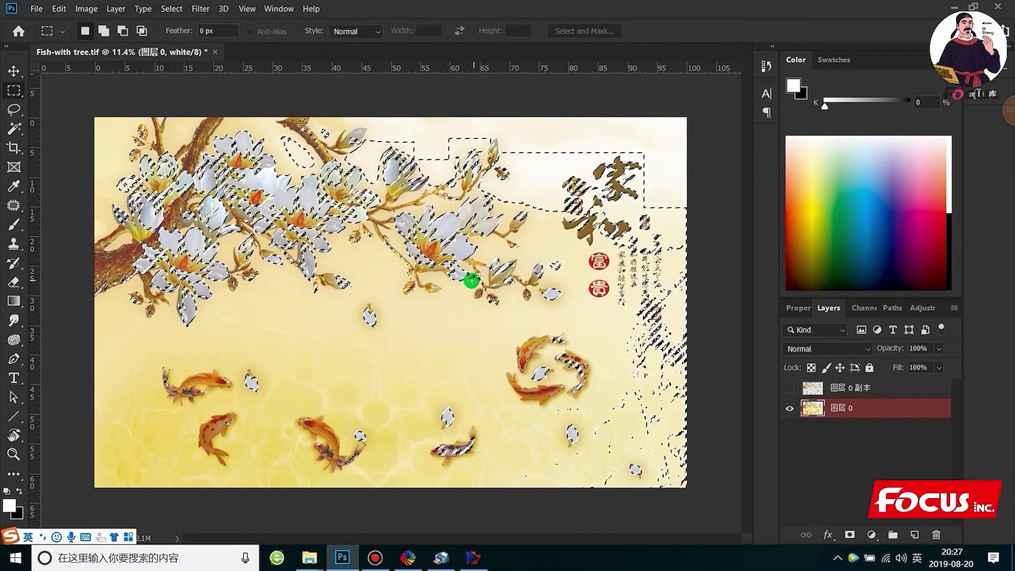
{"action": "key", "text": "ctrl+d"}
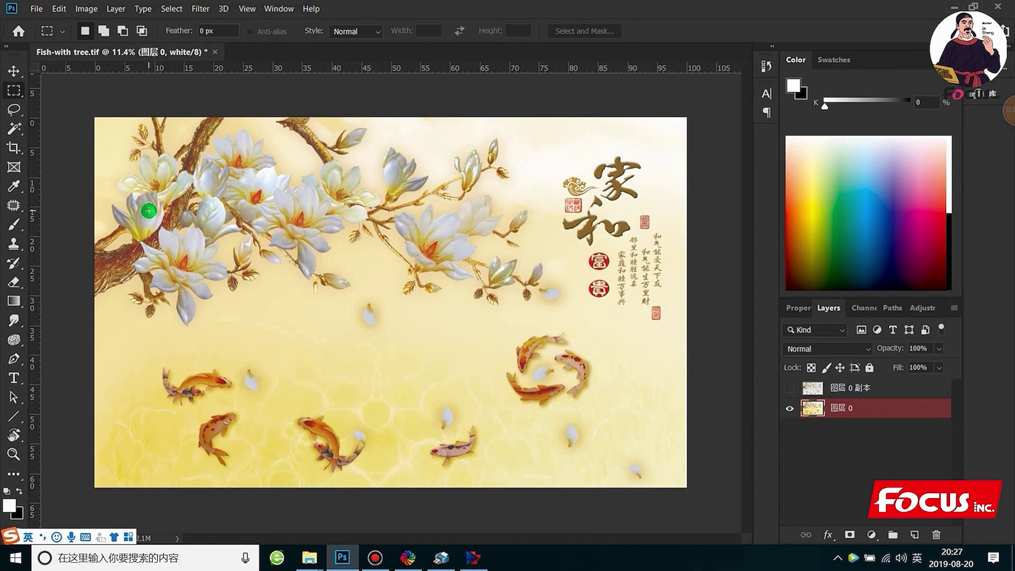
- Set the Magic Wand tolerance to 35 and select the upper petals of the lower-left flower
{"action": "right_click", "coordinate": [14, 128]}
{"action": "left_click", "coordinate": [79, 141]}
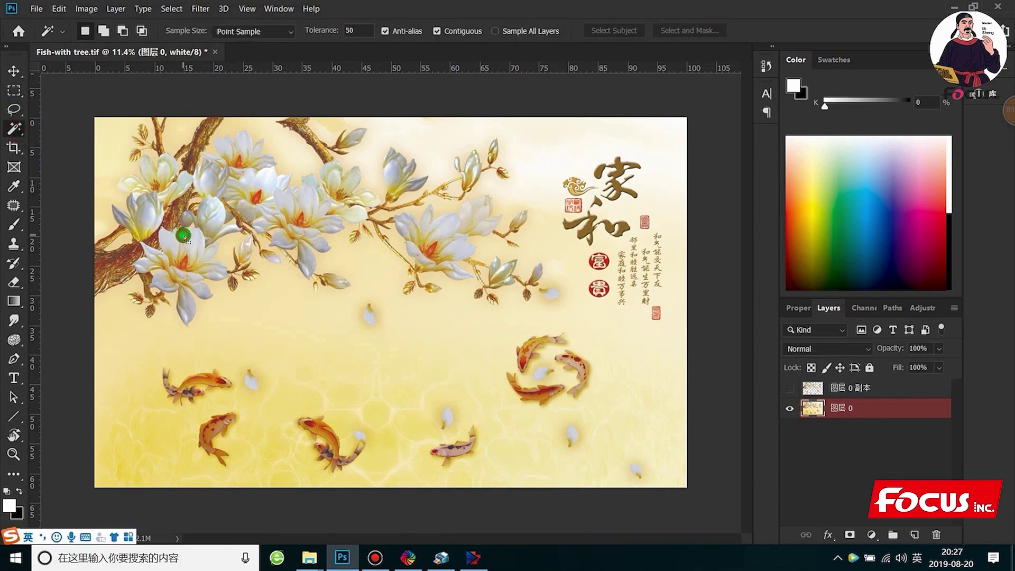
{"action": "left_click", "coordinate": [357, 31]}
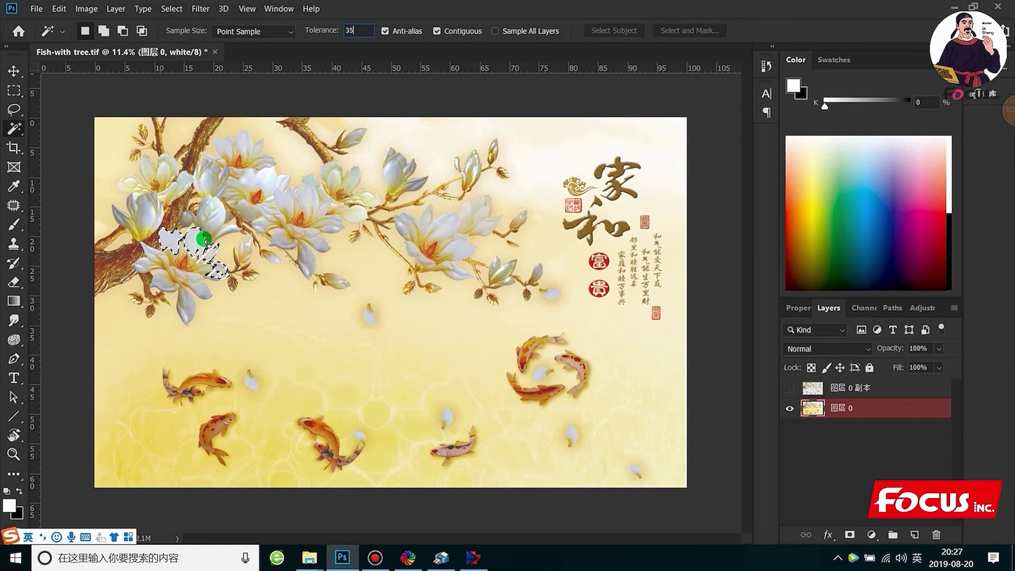
- Select the petal above the lower-left flower with the Magic Wand at tolerance 35 and extend the selection to similar colours
{"action": "left_click", "coordinate": [220, 214]}
{"action": "right_click", "coordinate": [214, 222]}
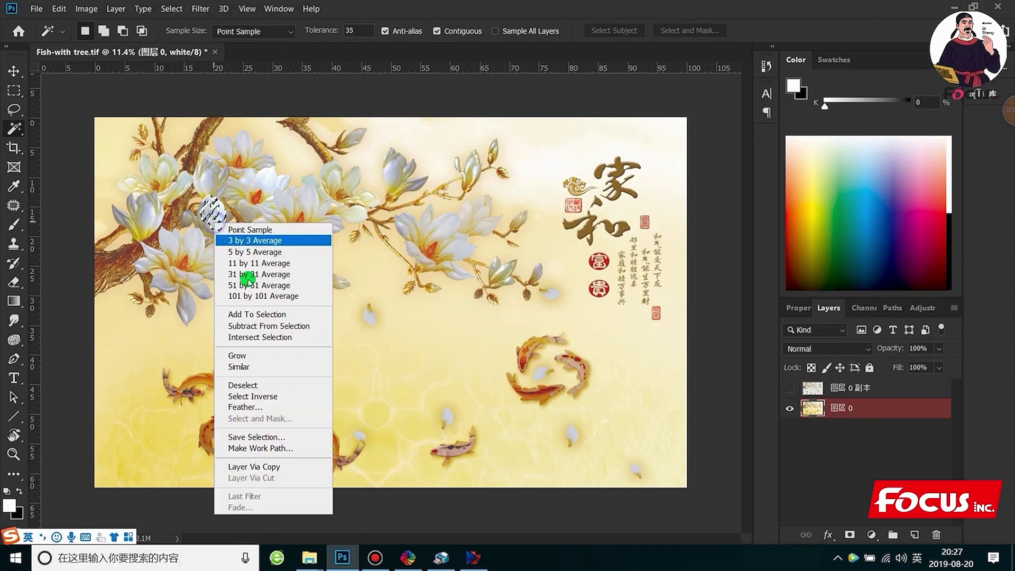
{"action": "left_click", "coordinate": [249, 366]}
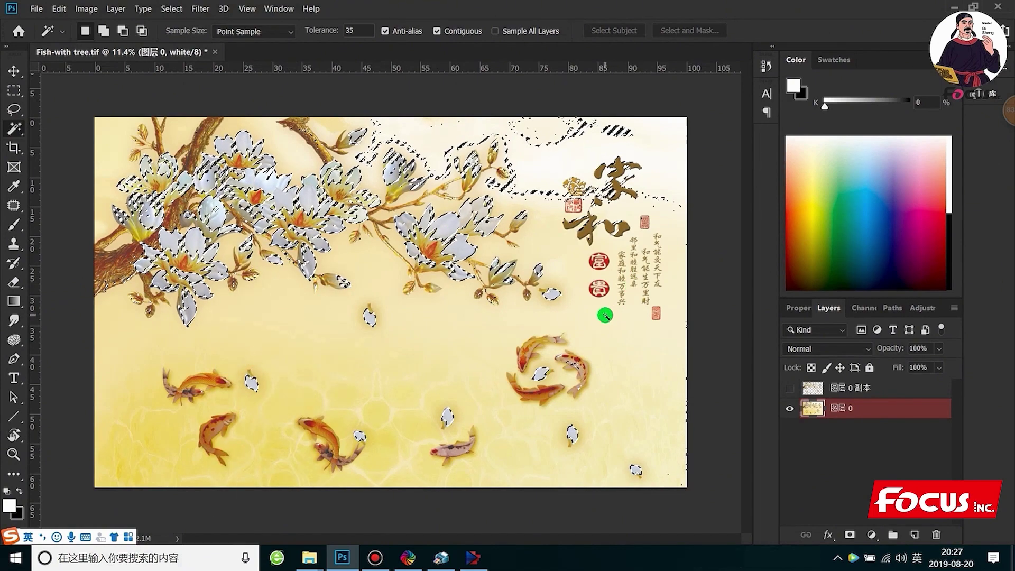
- Add the bodies of the fish along the lower left and bottom centre of the image to the flower selection
{"action": "key", "text": "ctrl+plus"}
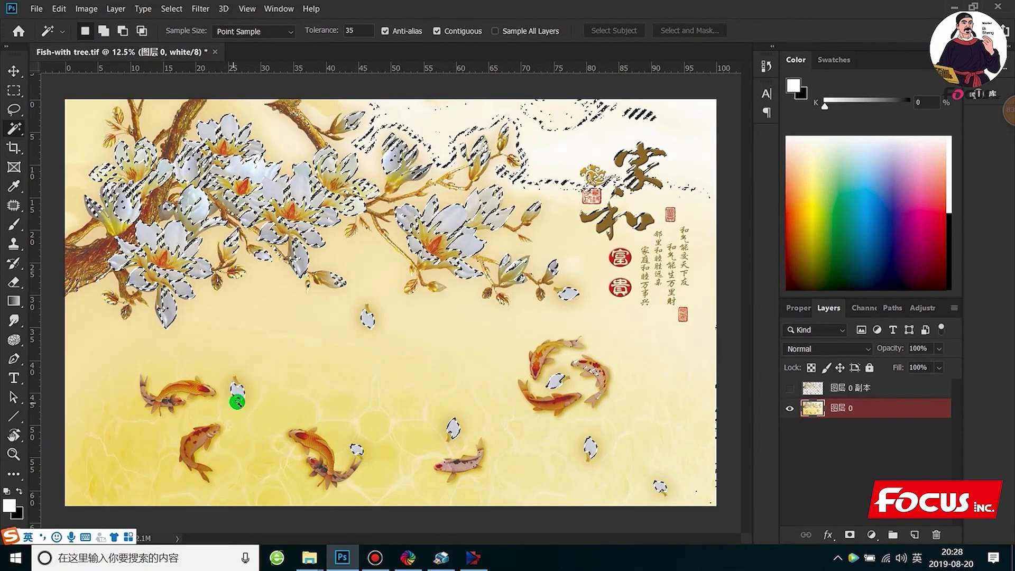
{"action": "key", "text": "ctrl+plus"}
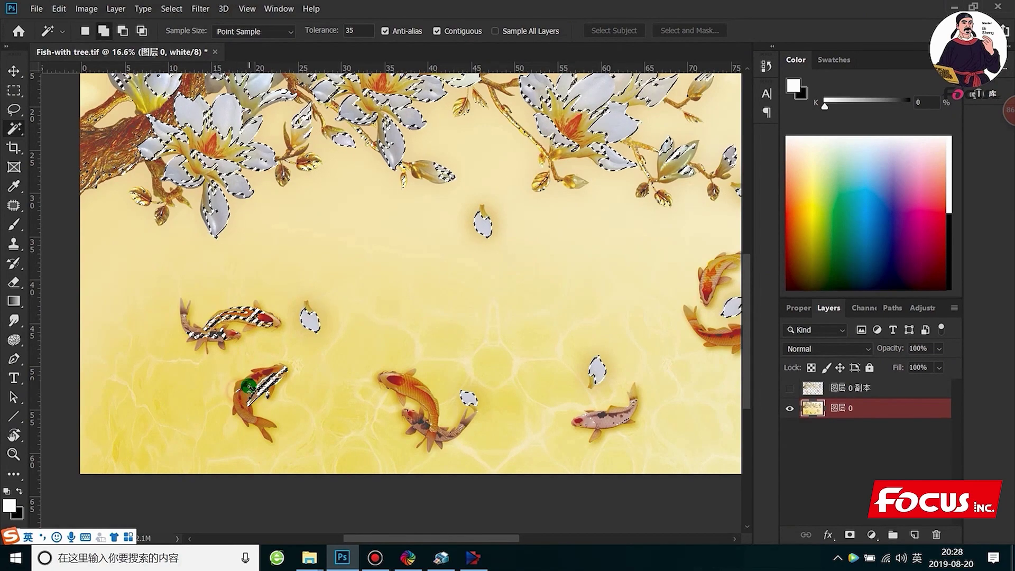
{"action": "left_click", "coordinate": [258, 417]}
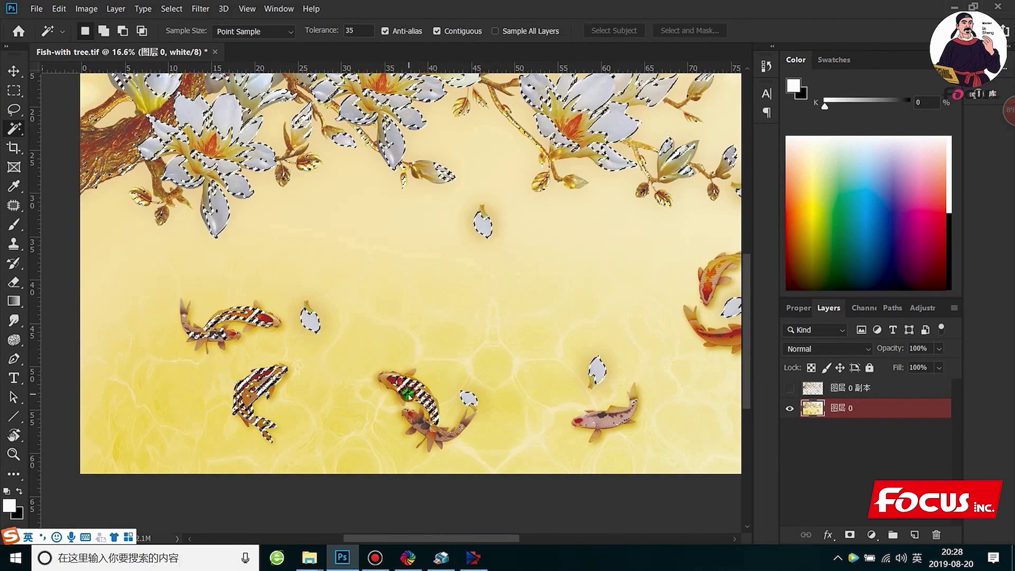
{"action": "left_click", "coordinate": [388, 381]}
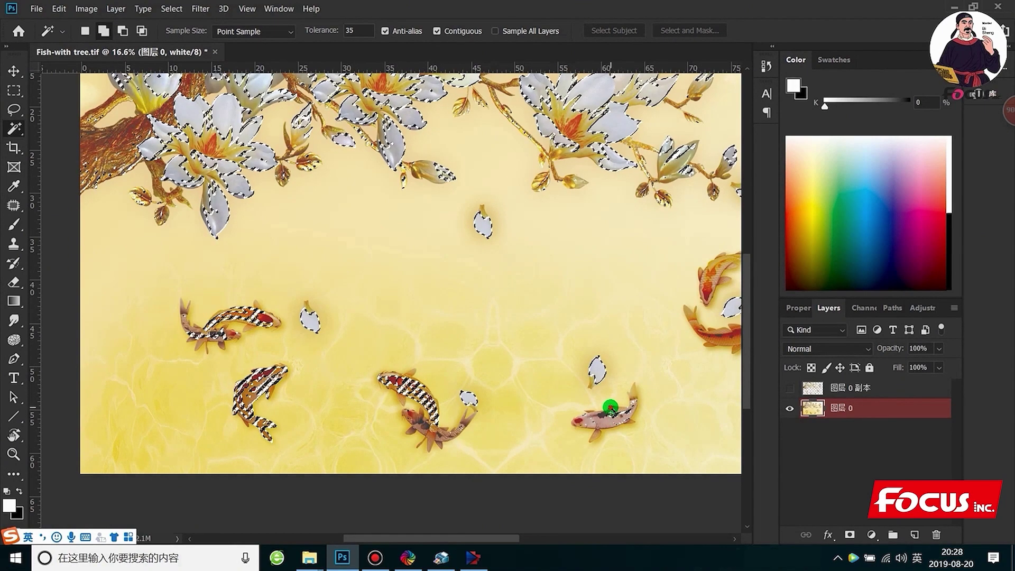
{"action": "left_click", "coordinate": [601, 420]}
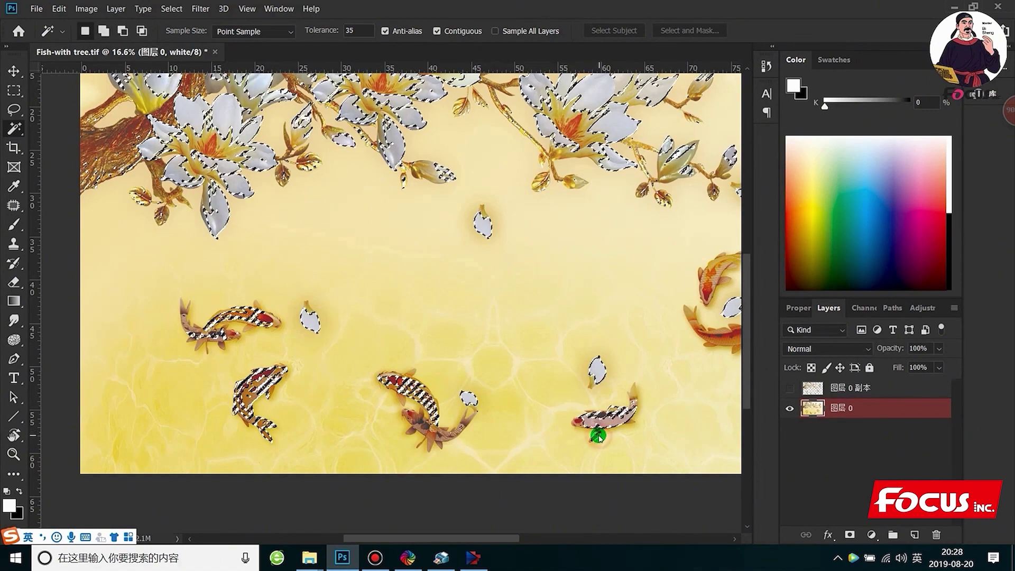
{"action": "left_click", "coordinate": [577, 423]}
{"action": "left_click", "coordinate": [574, 420]}
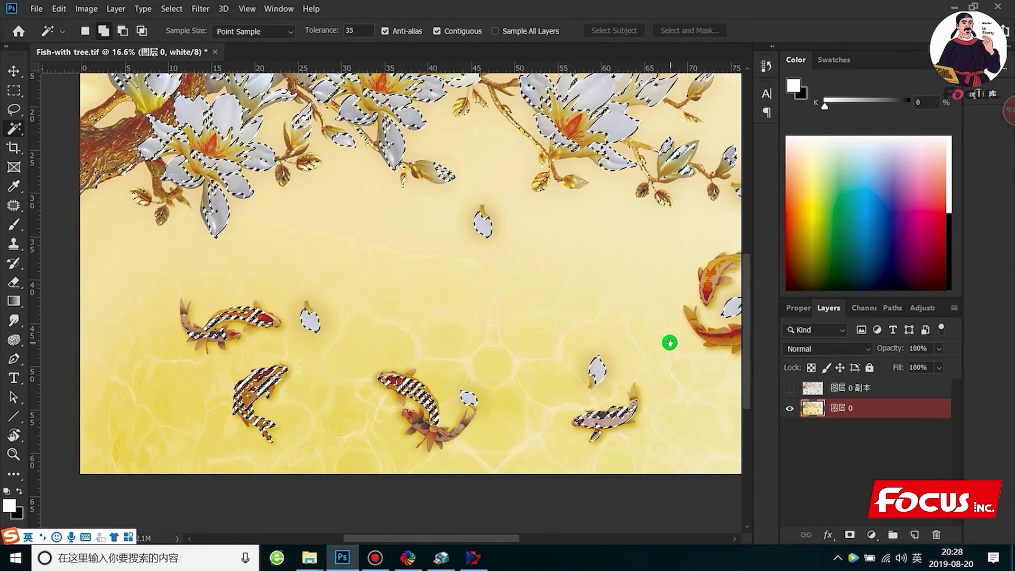
- Add the three circling fish and the large calligraphy character 和 to the selection
{"action": "left_click_drag", "start_coordinate": [671, 342], "coordinate": [465, 363]}
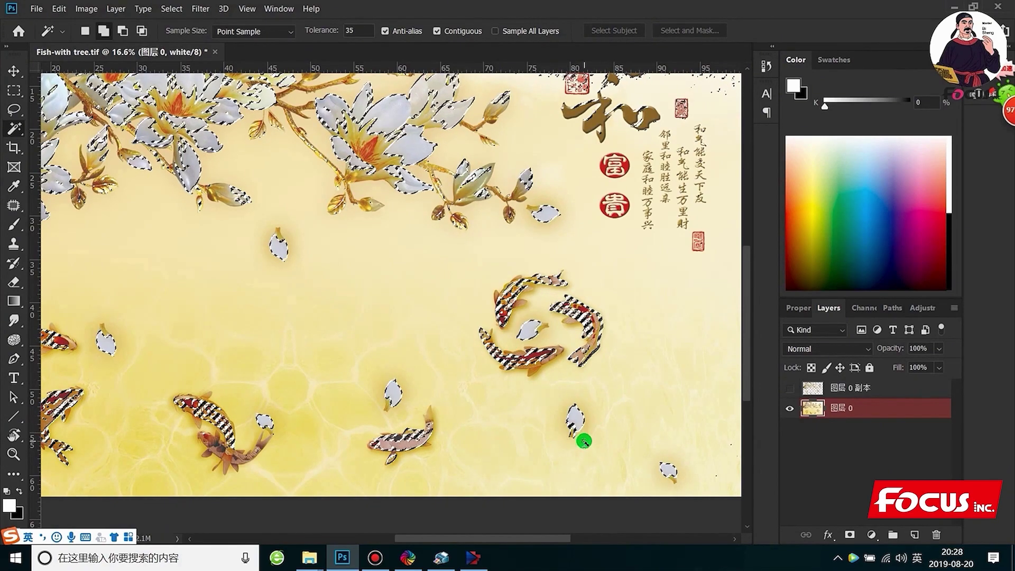
{"action": "scroll", "coordinate": [634, 301], "scroll_direction": "down", "scroll_amount": 3}
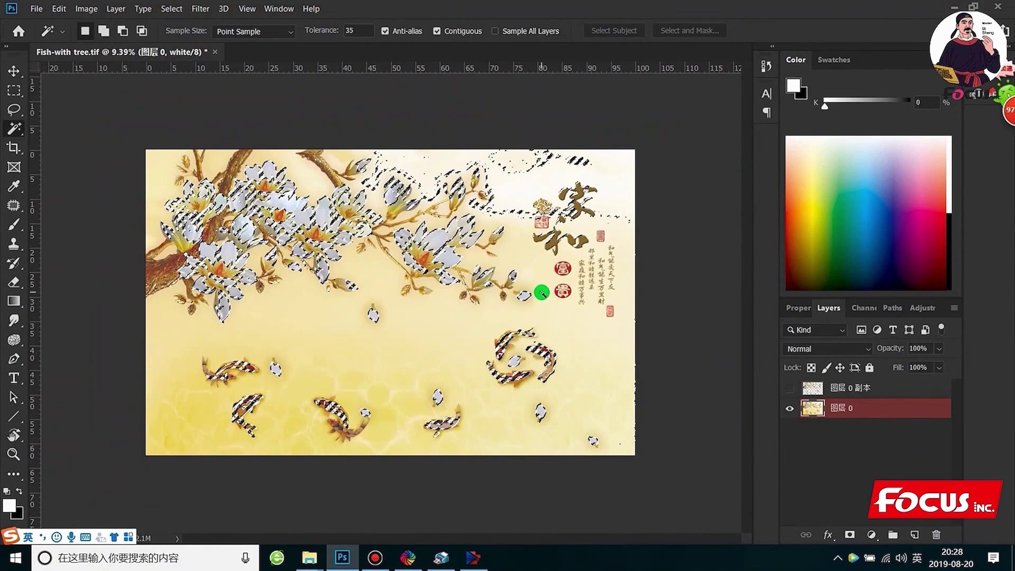
{"action": "scroll", "coordinate": [544, 290], "scroll_direction": "up", "scroll_amount": 1}
{"action": "scroll", "coordinate": [544, 290], "scroll_direction": "up", "scroll_amount": 1}
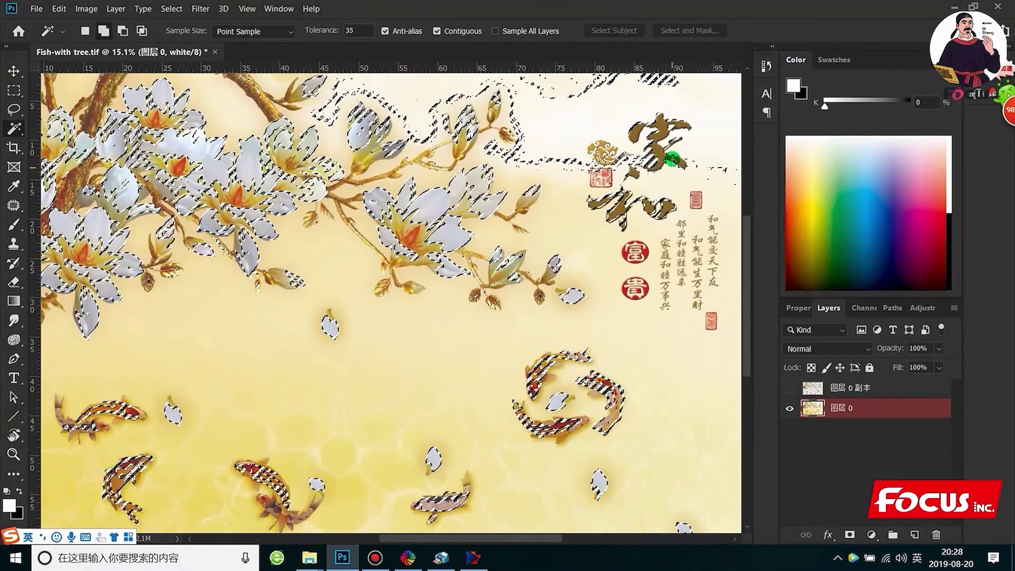
{"action": "scroll", "coordinate": [652, 162], "scroll_direction": "down", "scroll_amount": 2}
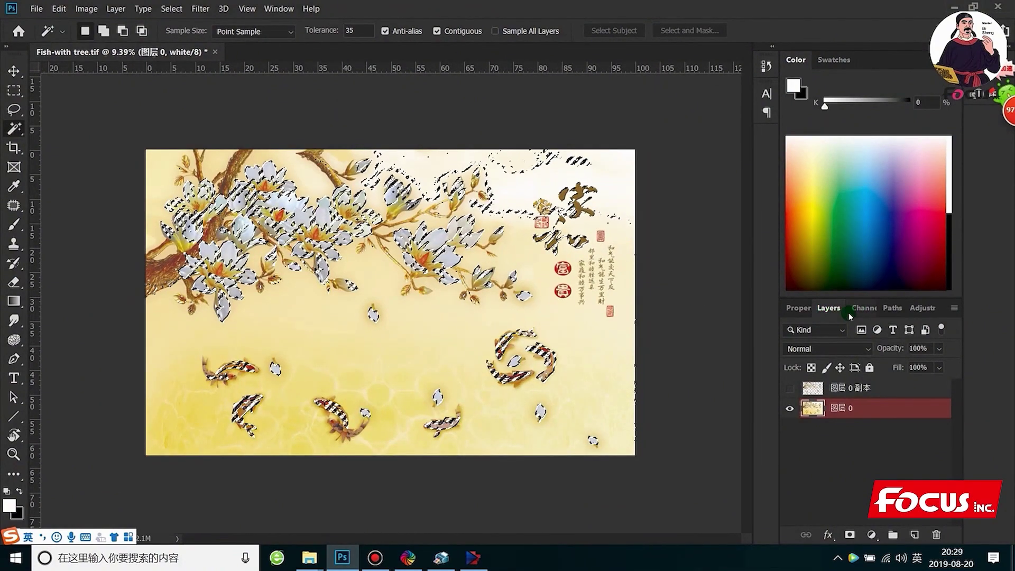
- Start a new spot channel from the selection, trying bright red as its ink colour before returning it to black
{"action": "left_click", "coordinate": [874, 308]}
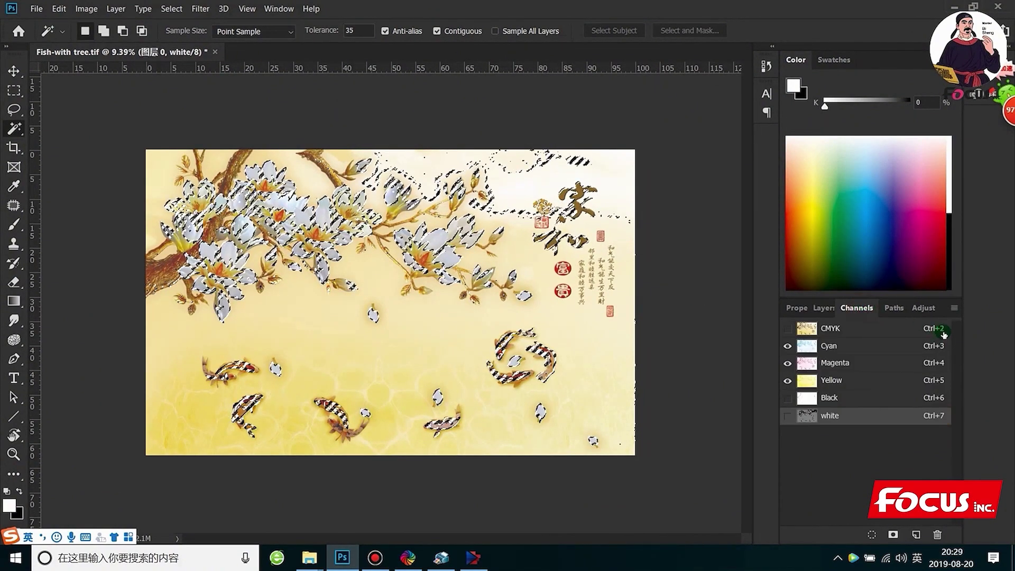
{"action": "left_click", "coordinate": [953, 311]}
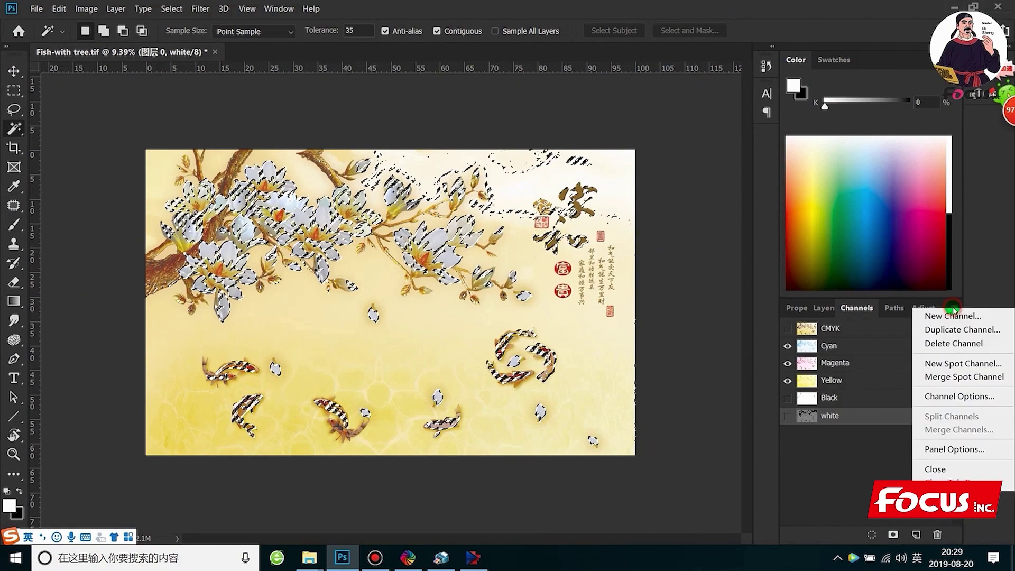
{"action": "left_click", "coordinate": [955, 365]}
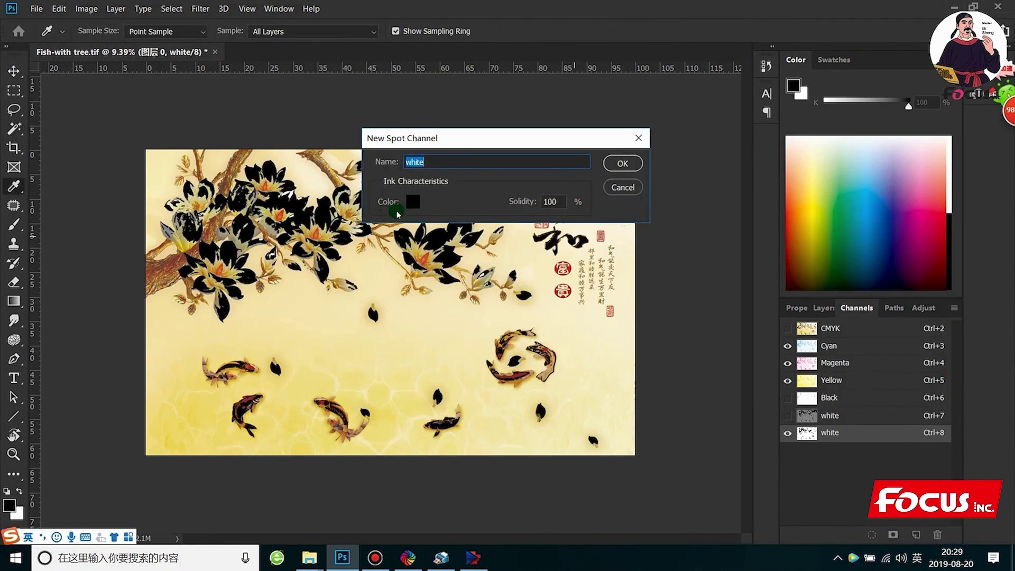
{"action": "left_click", "coordinate": [413, 201]}
{"action": "mouse_move", "coordinate": [621, 405]}
{"action": "left_mouse_down"}
{"action": "mouse_move", "coordinate": [637, 272]}
{"action": "mouse_move", "coordinate": [648, 273]}
{"action": "left_mouse_up"}
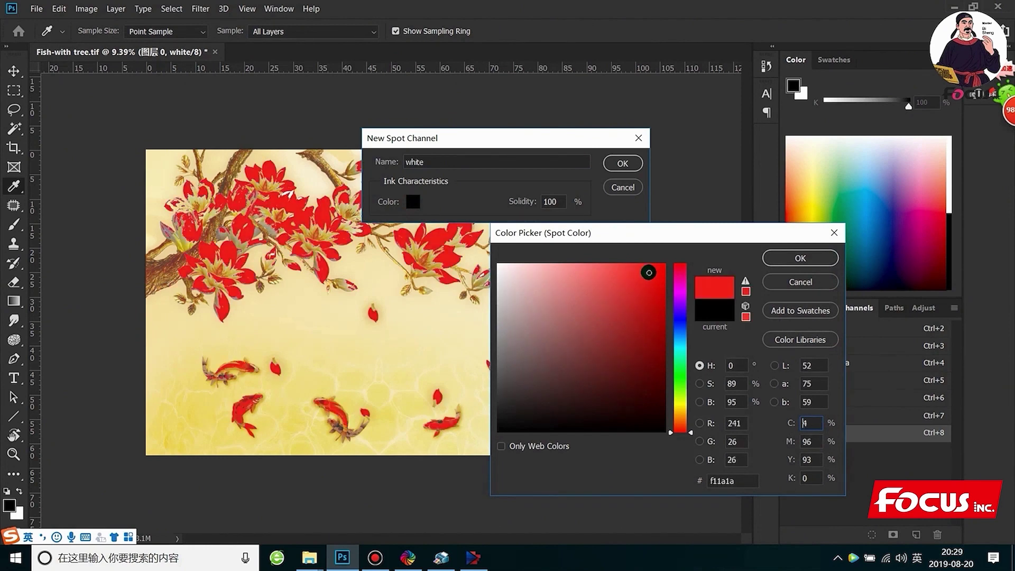
{"action": "mouse_move", "coordinate": [648, 272]}
{"action": "left_mouse_down"}
{"action": "mouse_move", "coordinate": [571, 385]}
{"action": "mouse_move", "coordinate": [498, 417]}
{"action": "mouse_move", "coordinate": [496, 432]}
{"action": "left_mouse_up"}
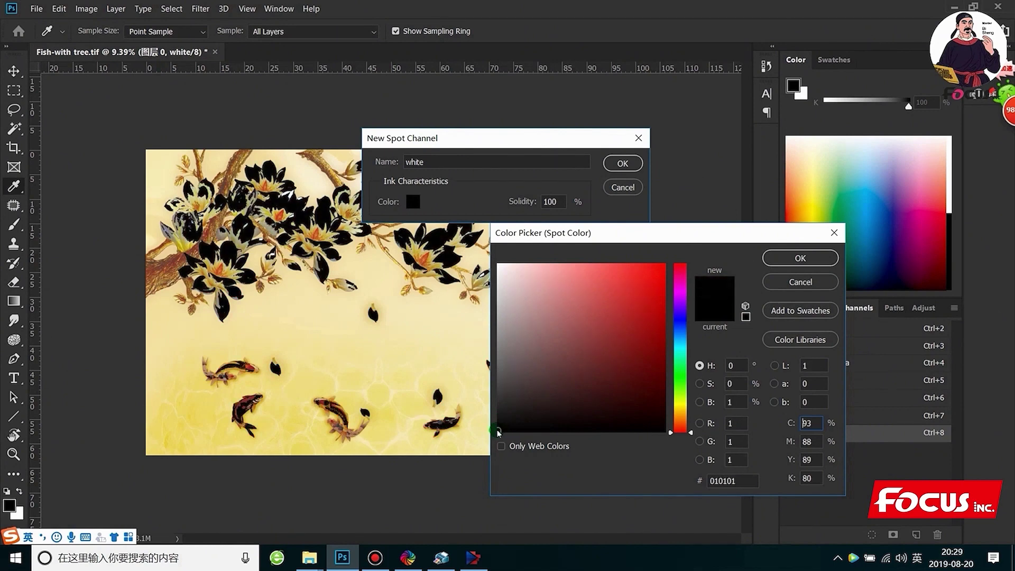
{"action": "left_click_drag", "start_coordinate": [498, 432], "coordinate": [483, 442]}
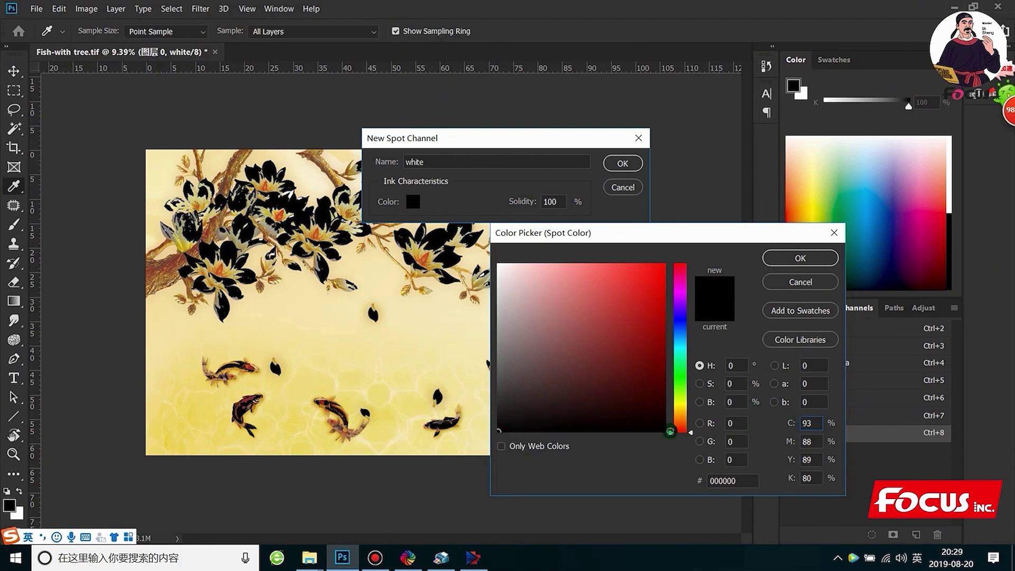
- Set the spot ink colour to C 100, M 100, Y 100 and K 100 percent
{"action": "double_click", "coordinate": [809, 423]}
{"action": "type", "text": "100"}
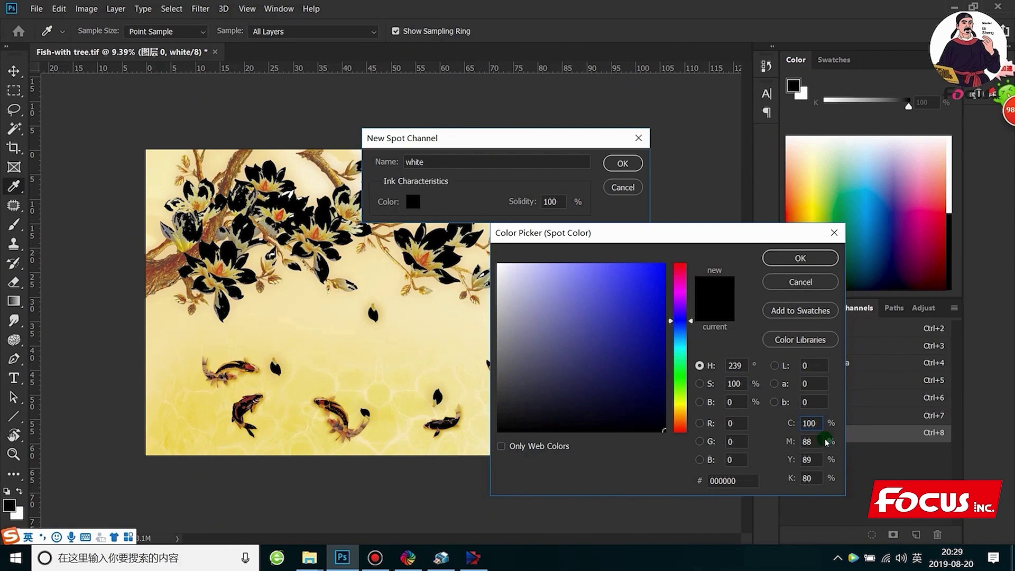
{"action": "double_click", "coordinate": [809, 441]}
{"action": "type", "text": "100"}
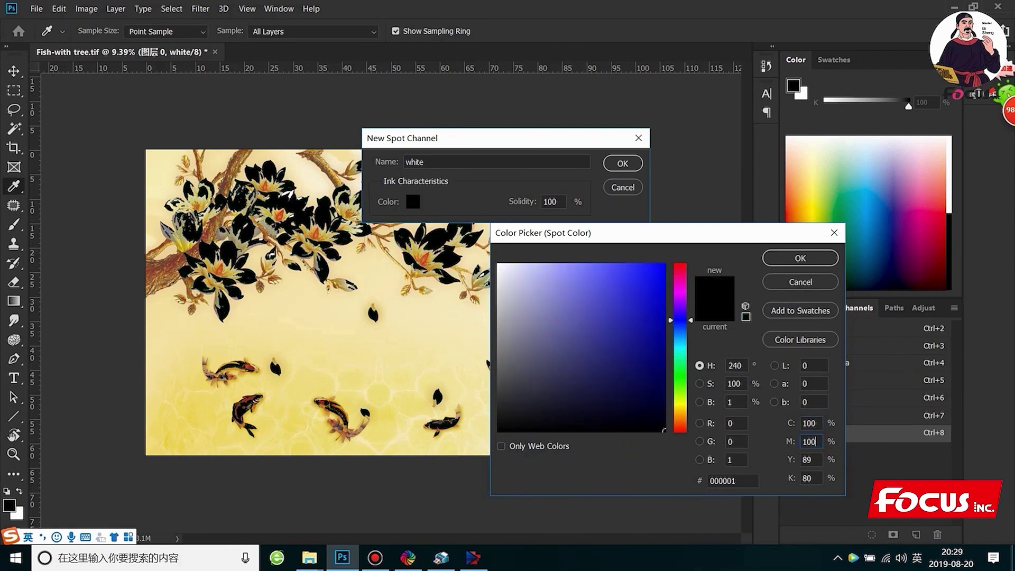
{"action": "double_click", "coordinate": [809, 460]}
{"action": "type", "text": "100"}
{"action": "double_click", "coordinate": [809, 478]}
{"action": "type", "text": "100"}
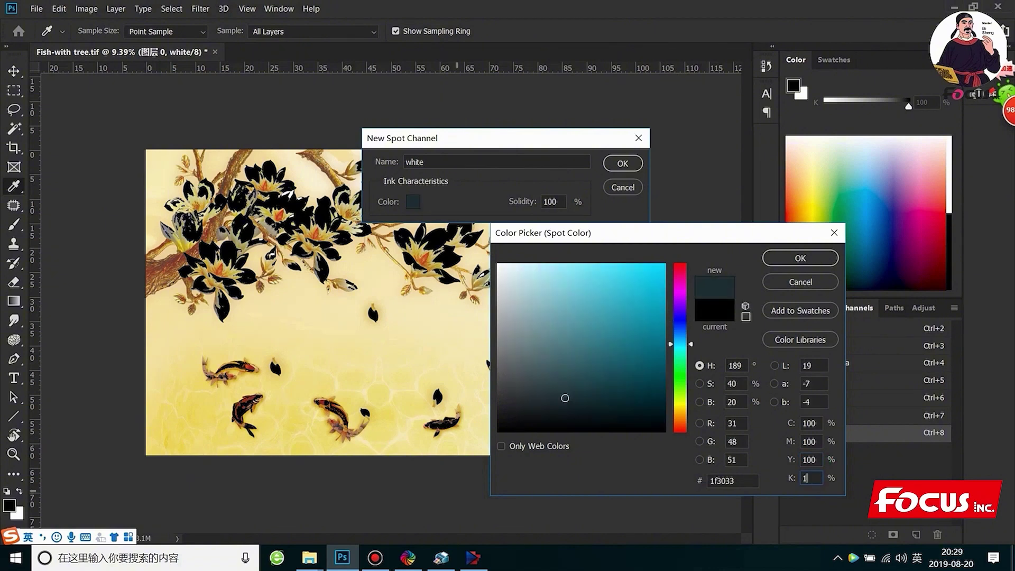
{"action": "left_click", "coordinate": [786, 257]}
{"action": "left_click", "coordinate": [624, 164]}
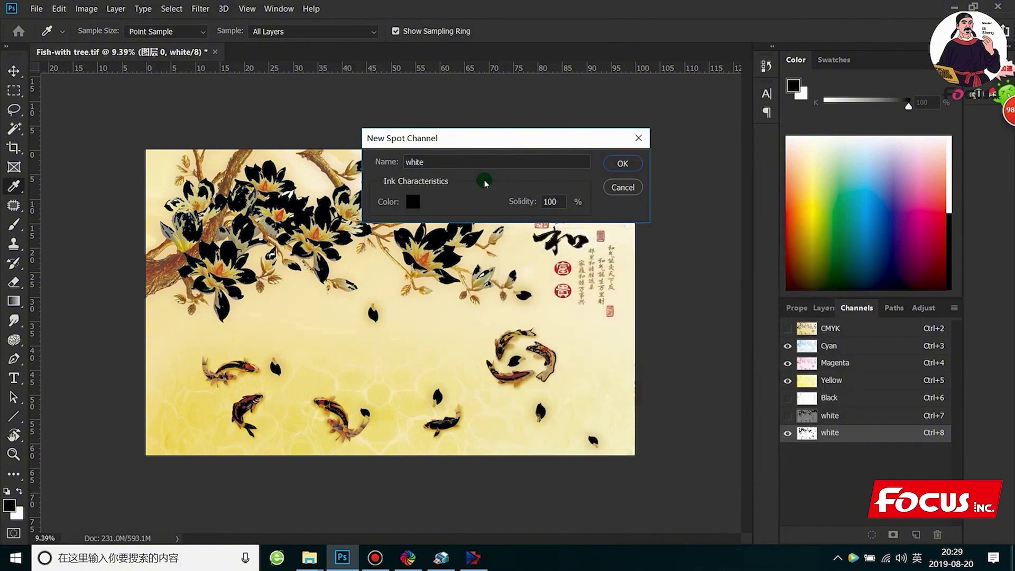
- Name the new spot channel varnish and create it
{"action": "double_click", "coordinate": [449, 160]}
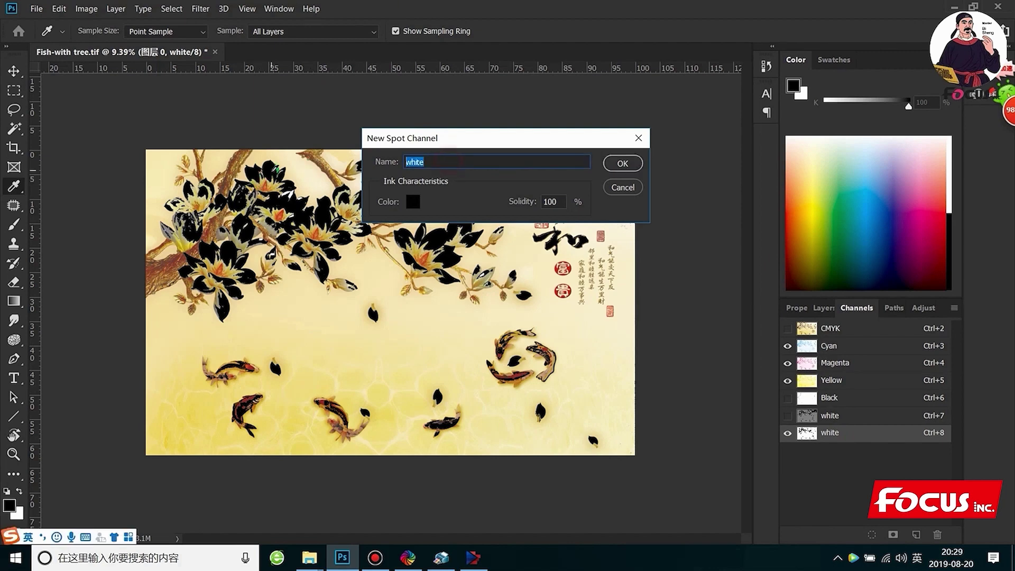
{"action": "key", "text": "BackSpace"}
{"action": "type", "text": "varnish"}
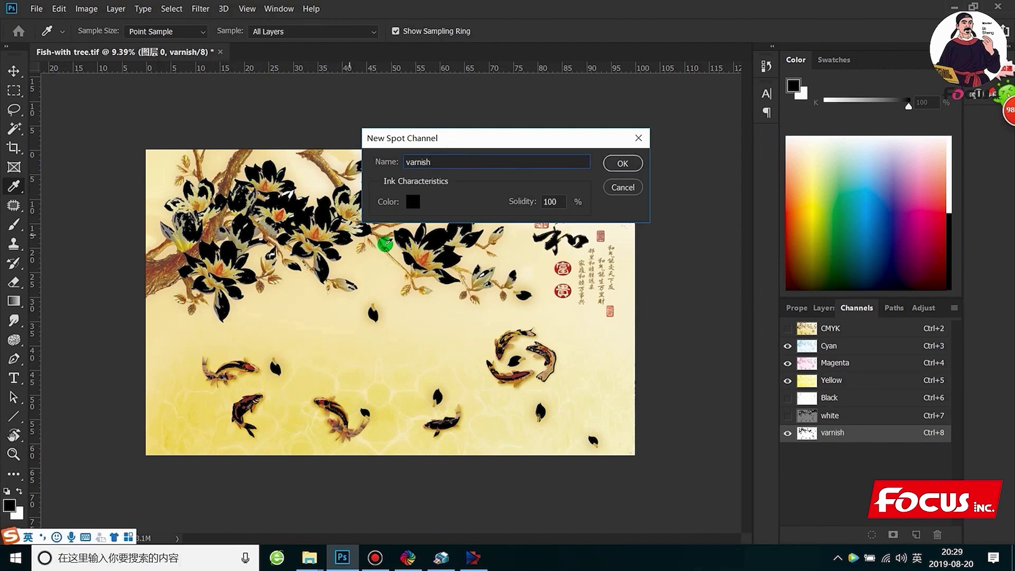
{"action": "left_click", "coordinate": [622, 163]}
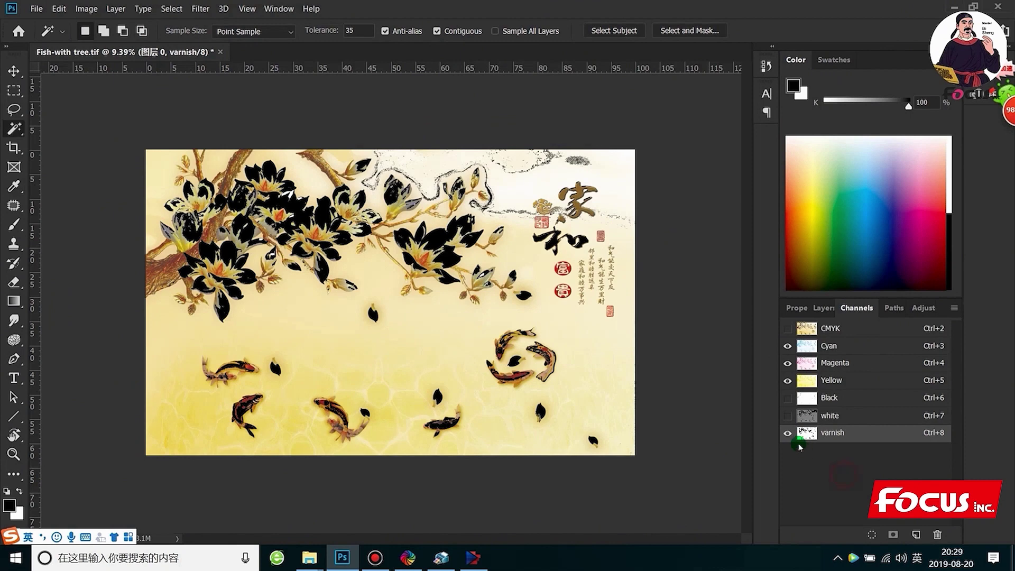
- View the varnish channel alone, and together with the white and CMYK channels
{"action": "left_click", "coordinate": [791, 330]}
{"action": "left_click", "coordinate": [789, 433]}
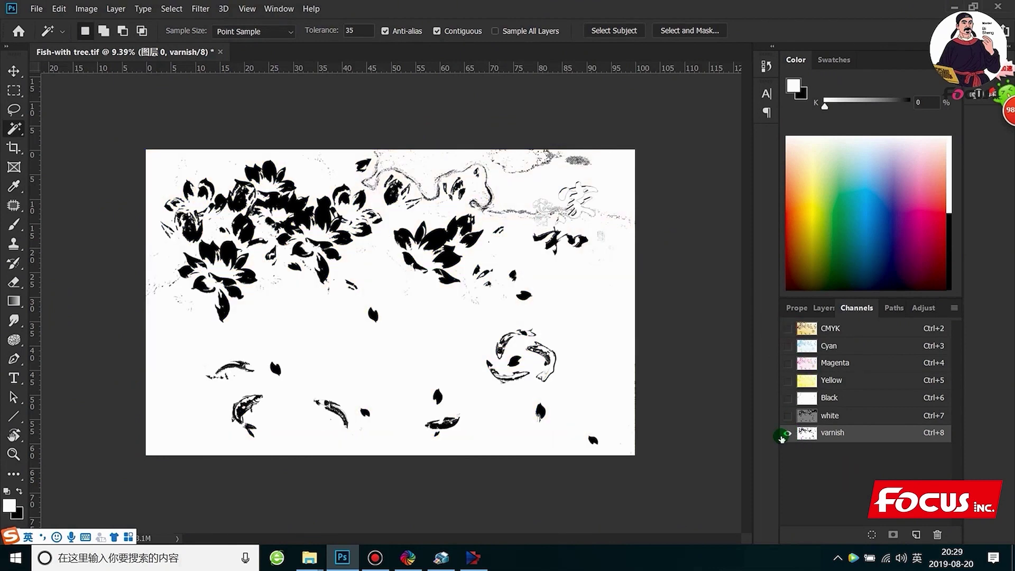
{"action": "key", "text": "x"}
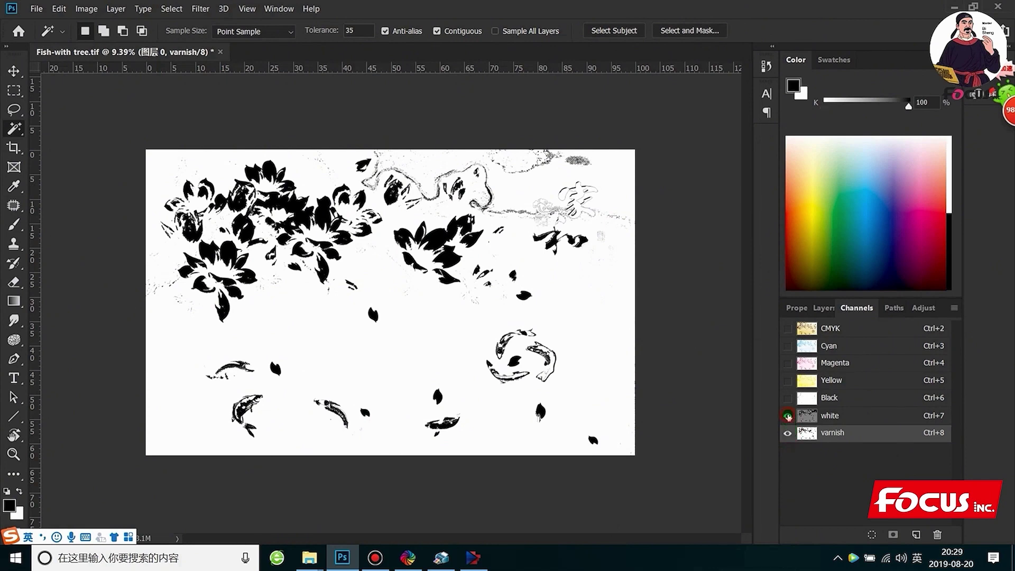
{"action": "left_click", "coordinate": [787, 415]}
{"action": "left_click", "coordinate": [790, 329]}
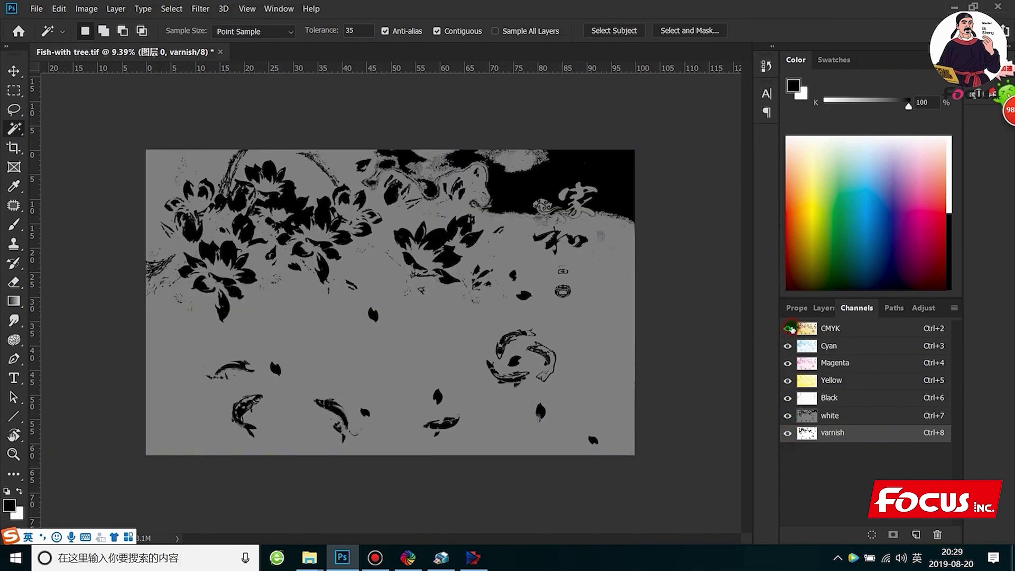
{"action": "key", "text": "x"}
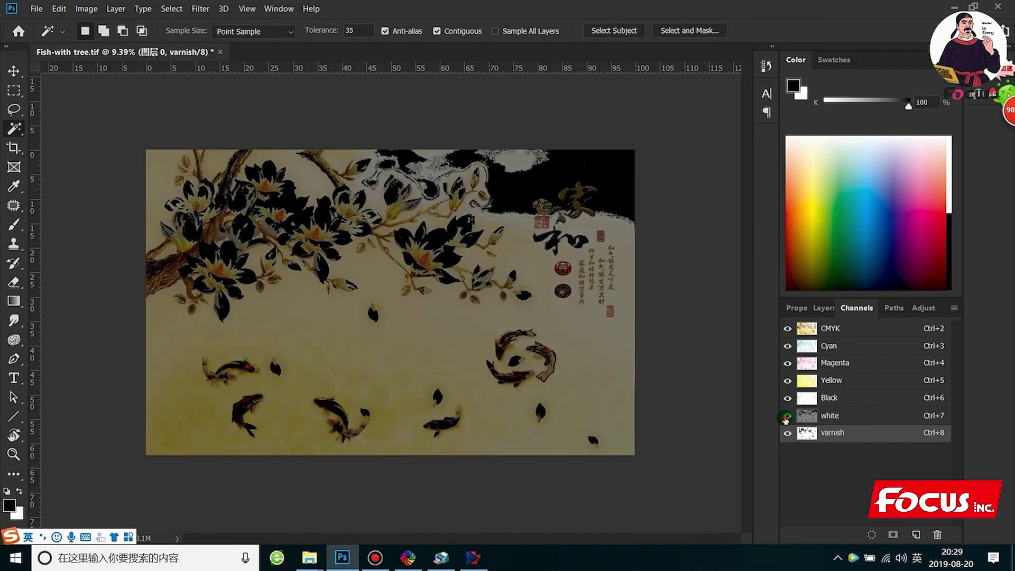
- Hide the white and varnish channels to view the CMYK image, and show both spot channels over it again
{"action": "left_click", "coordinate": [788, 416]}
{"action": "left_click", "coordinate": [788, 433]}
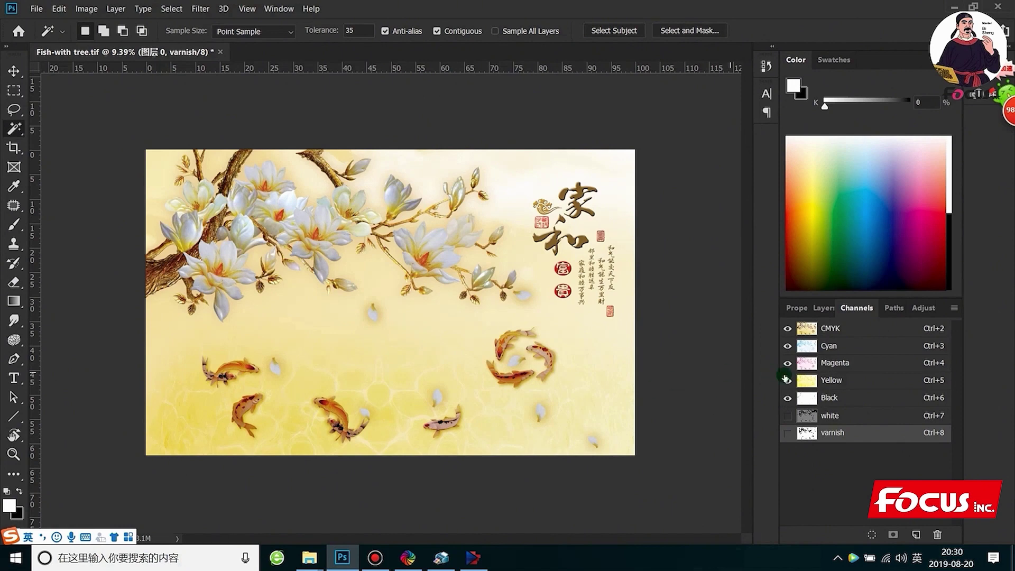
{"action": "left_click", "coordinate": [789, 418]}
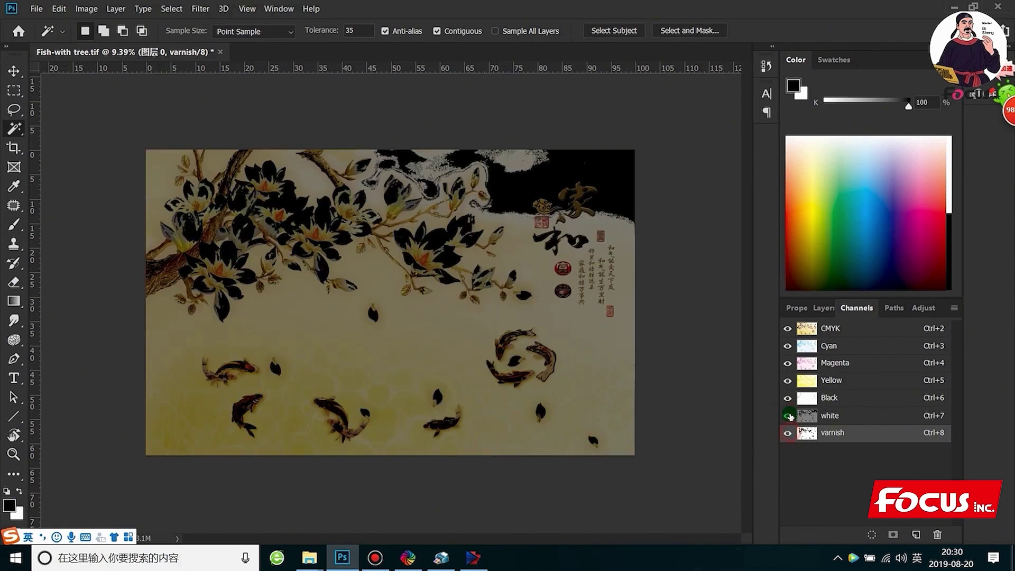
{"action": "left_click", "coordinate": [788, 433]}
{"action": "key", "text": "x"}
{"action": "left_click", "coordinate": [788, 432]}
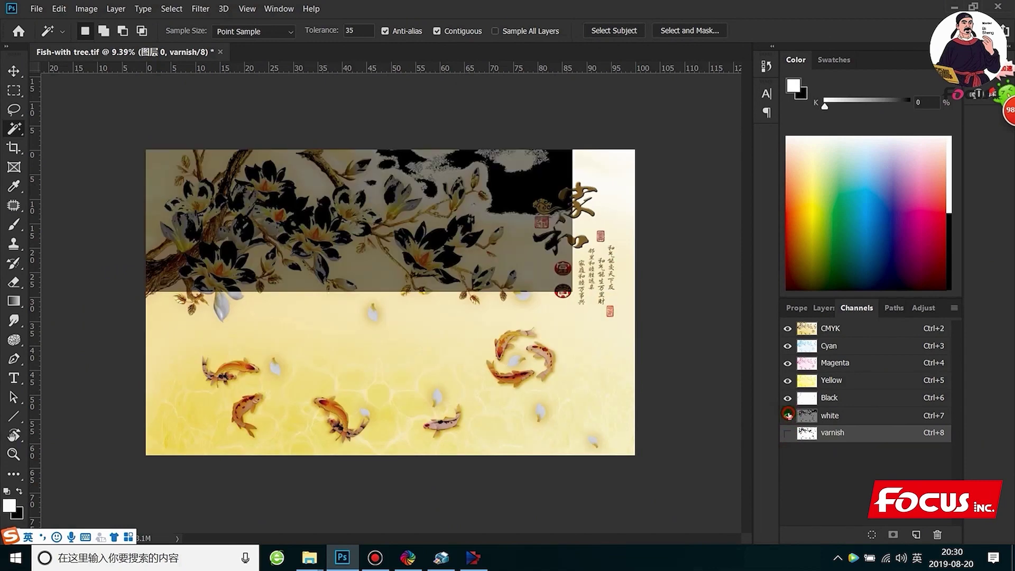
{"action": "key", "text": "x"}
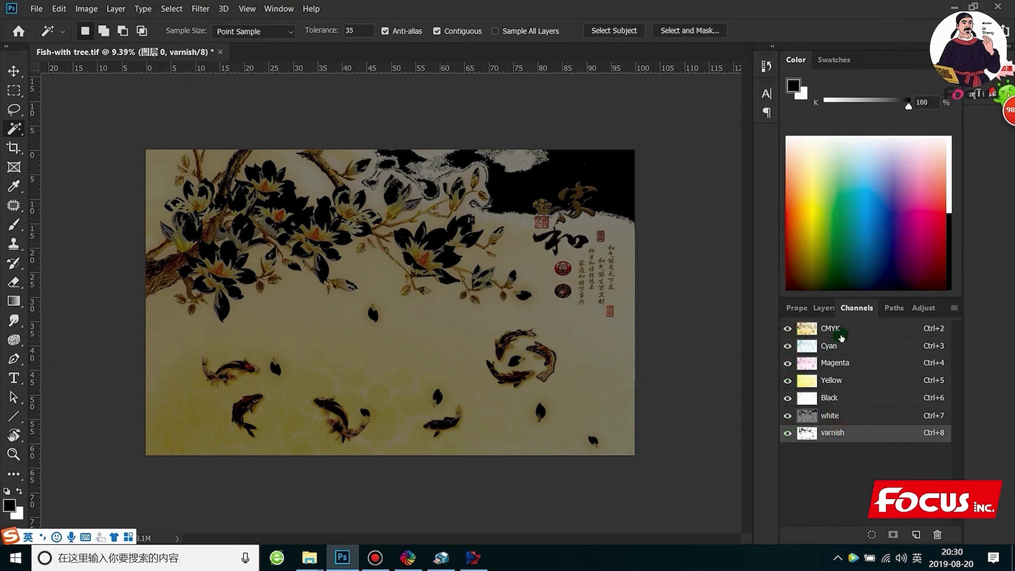
- Hide and reshow the layer 图层 0 beneath the spot channels, and make it the active layer
{"action": "left_click", "coordinate": [823, 308]}
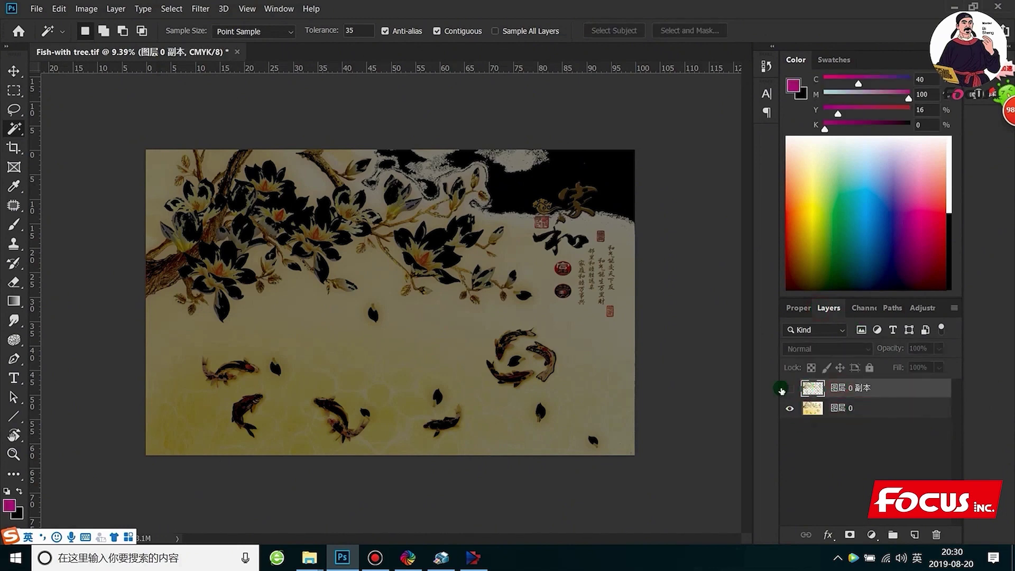
{"action": "left_click", "coordinate": [790, 409]}
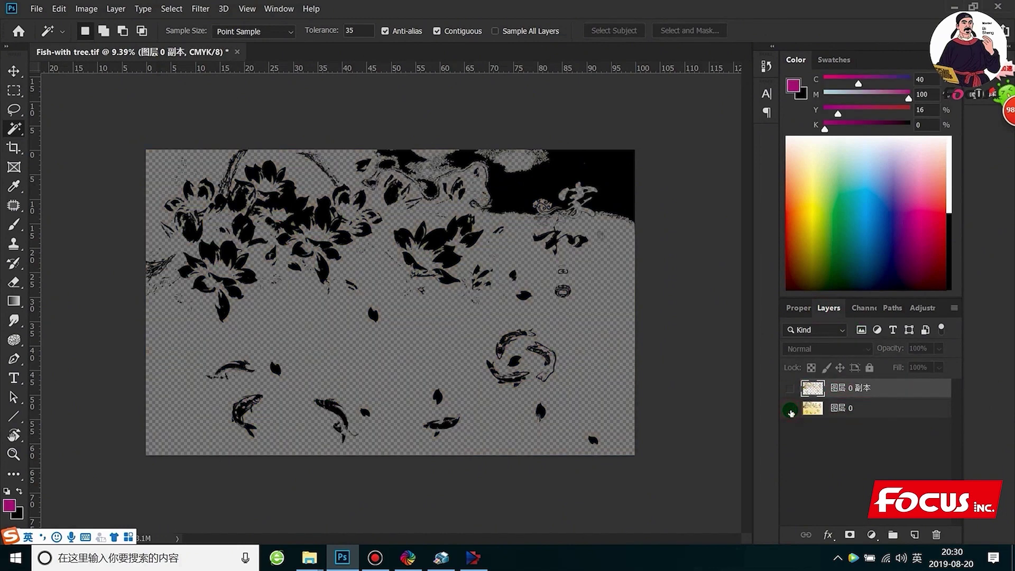
{"action": "left_click", "coordinate": [790, 410]}
{"action": "left_click", "coordinate": [837, 404]}
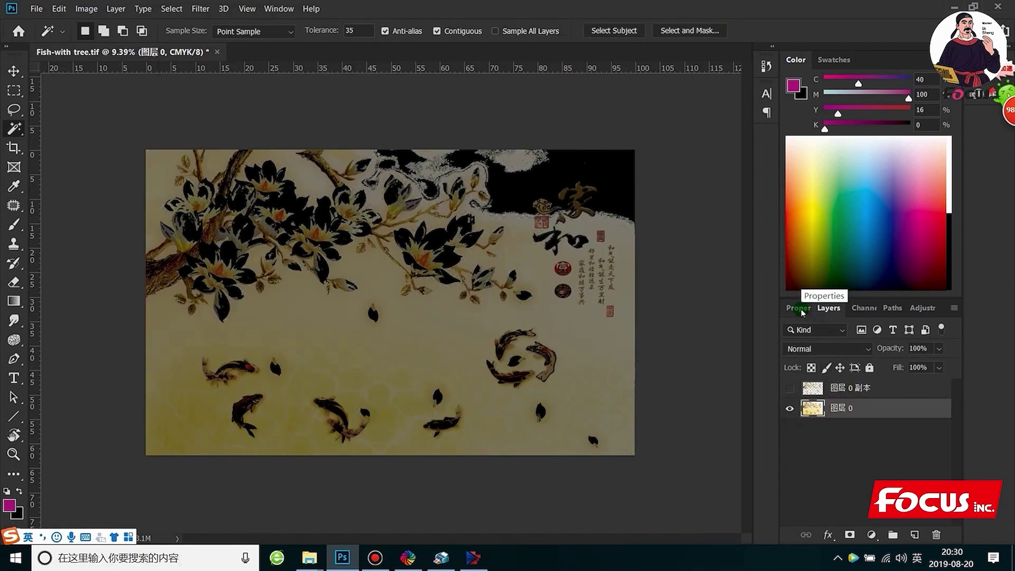
- Save the file as Fish-with tree-CMYKLCLM-W-V-3D-RELIEF in TIFF format with spot colours, layers and LZW compression
{"action": "left_click", "coordinate": [36, 9]}
{"action": "left_click", "coordinate": [67, 165]}
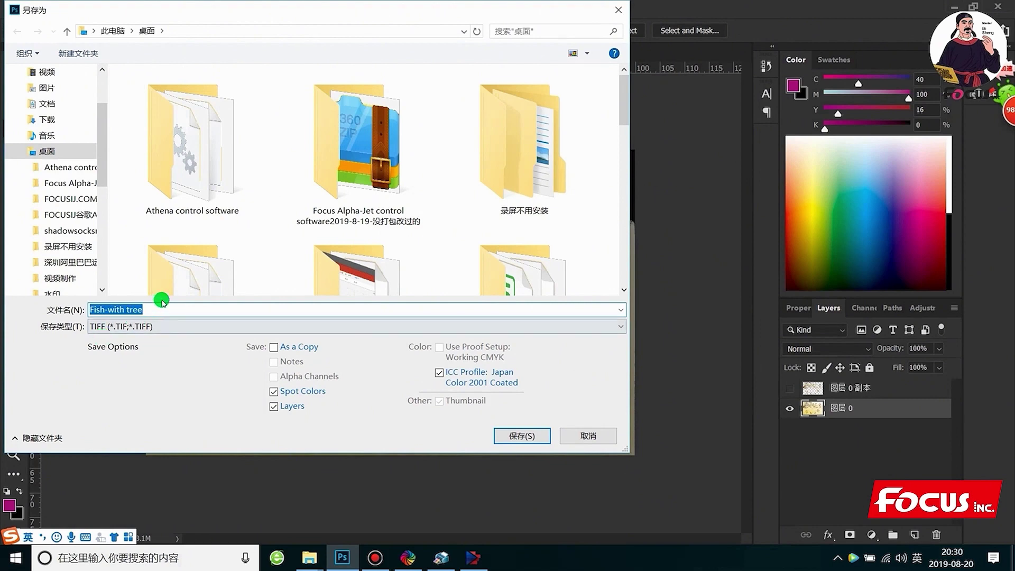
{"action": "left_click", "coordinate": [151, 310]}
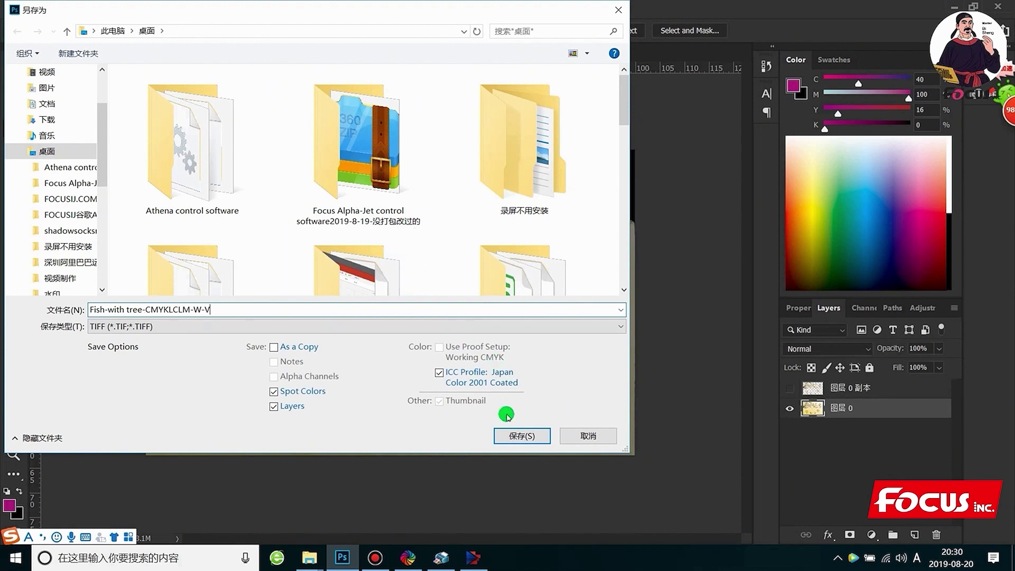
{"action": "double_click", "coordinate": [210, 310]}
{"action": "key", "text": "Return"}
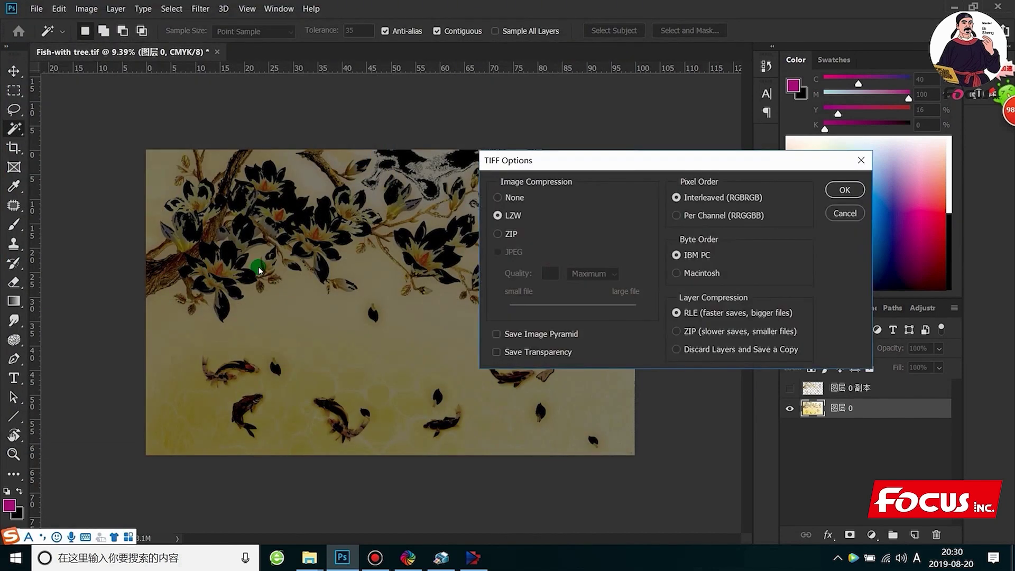
{"action": "left_click", "coordinate": [847, 186]}
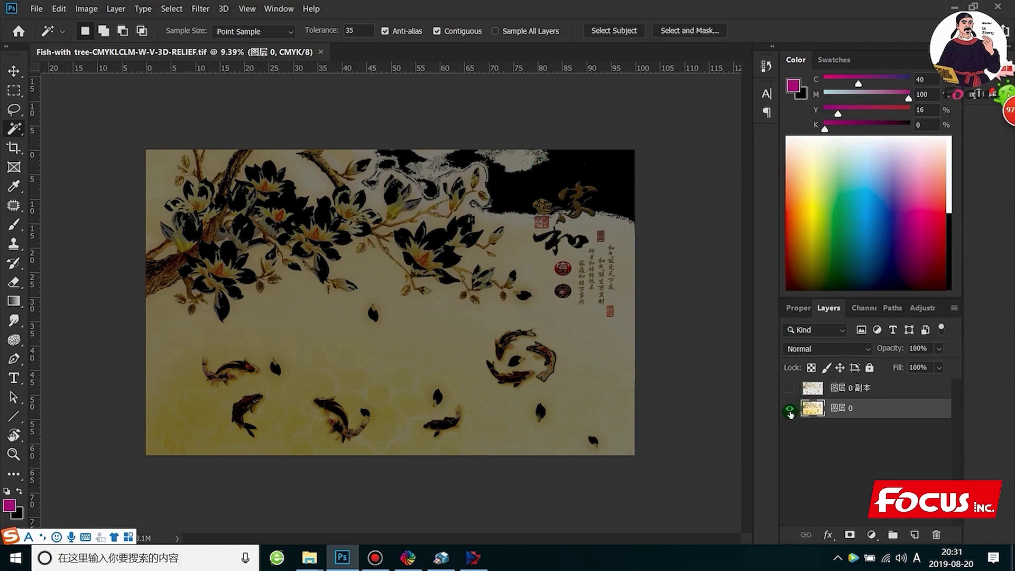
- Hide the white and varnish channels, compare the two layers, and leave only 图层 0 visible
{"action": "left_click", "coordinate": [789, 412]}
{"action": "left_click", "coordinate": [783, 391]}
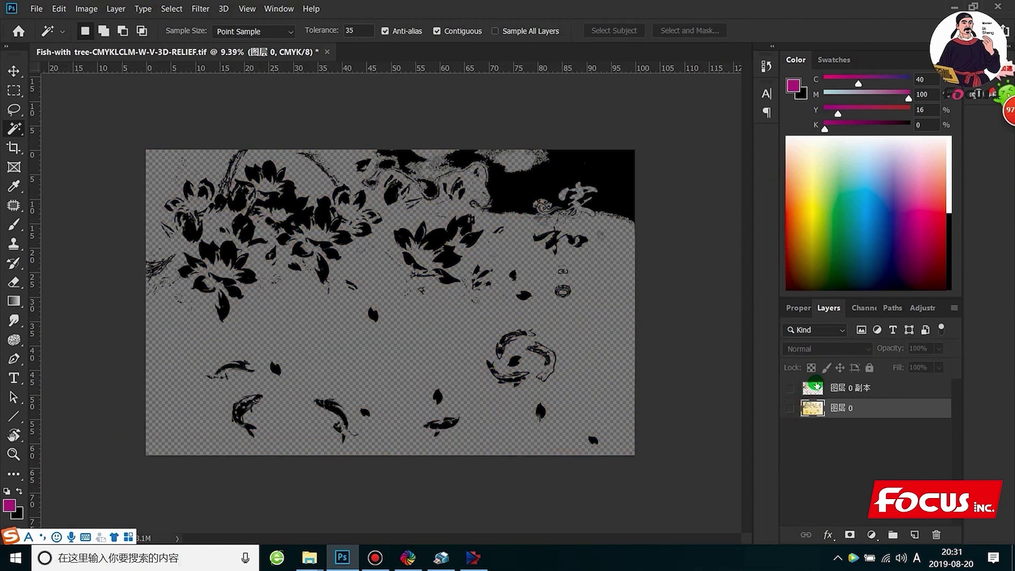
{"action": "left_click", "coordinate": [862, 307]}
{"action": "left_click", "coordinate": [787, 416]}
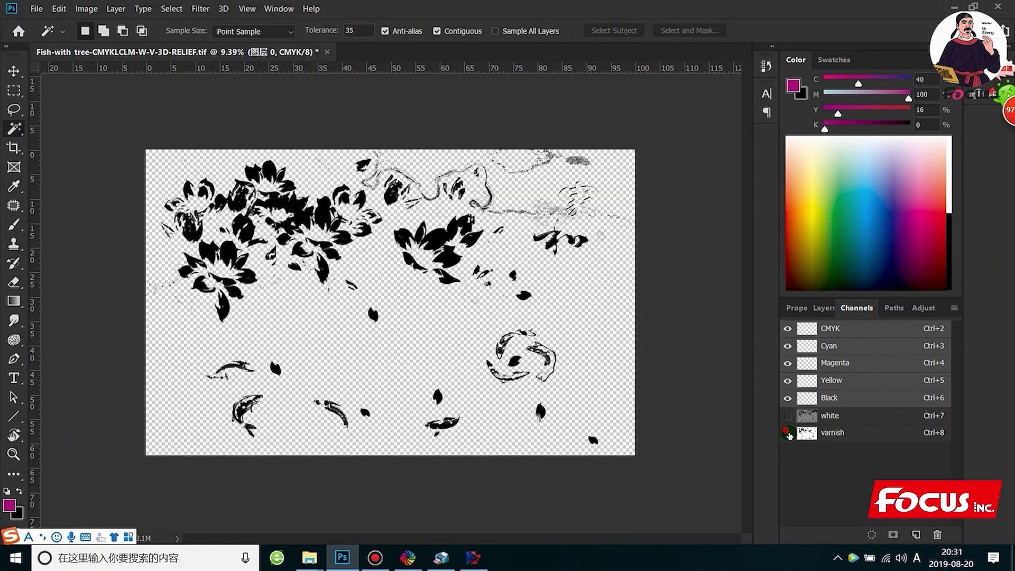
{"action": "left_click", "coordinate": [828, 308]}
{"action": "left_click", "coordinate": [789, 389]}
{"action": "left_click", "coordinate": [789, 407]}
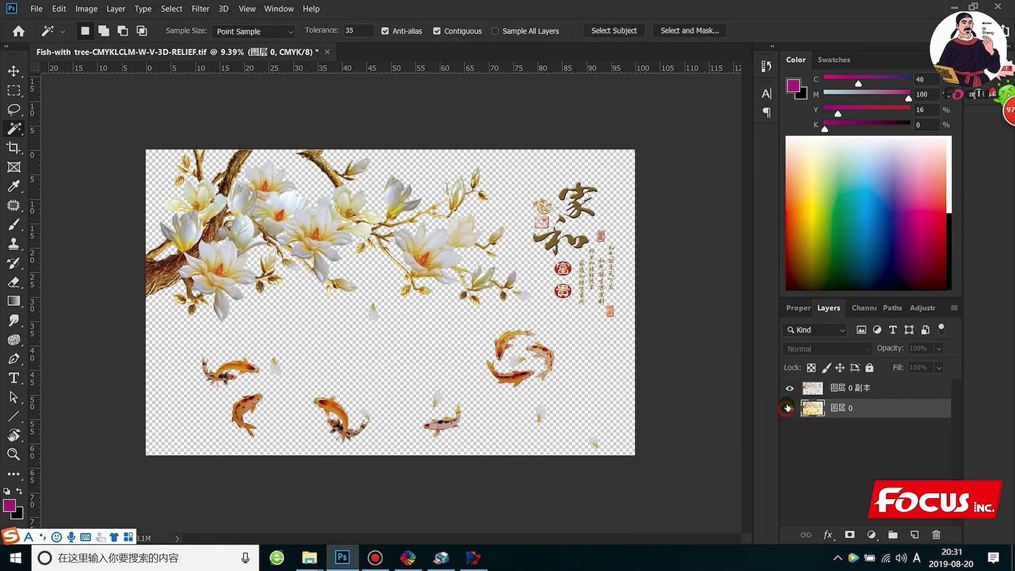
{"action": "left_click", "coordinate": [789, 389]}
- Examine the flowers, branches, fish and lettering of the CMYK artwork up close
{"action": "key", "text": "ctrl+plus"}
{"action": "key", "text": "ctrl+plus"}
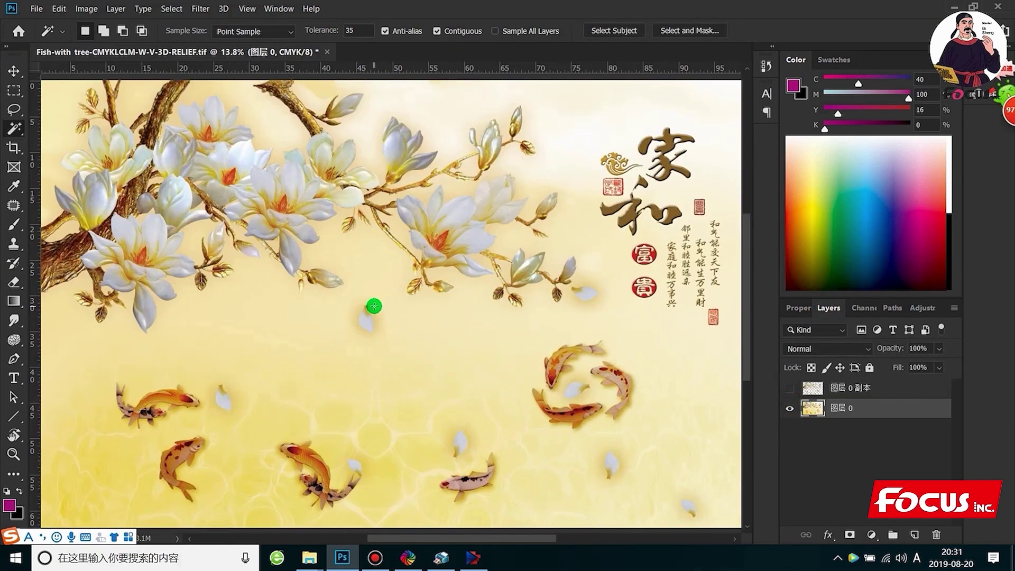
{"action": "key", "text": "ctrl+minus"}
{"action": "scroll", "coordinate": [149, 488], "scroll_direction": "up", "scroll_amount": 1}
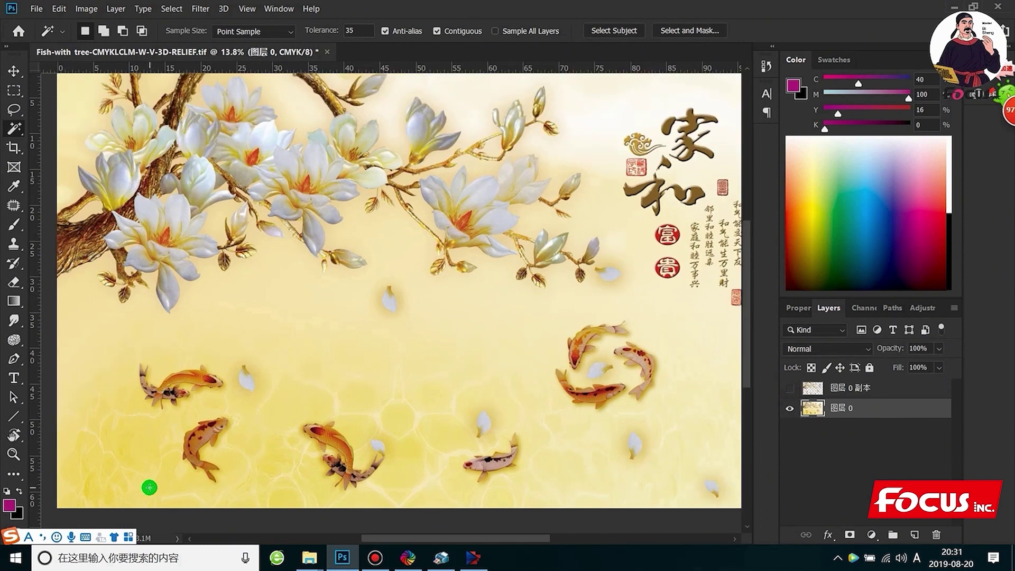
{"action": "scroll", "coordinate": [154, 469], "scroll_direction": "down", "scroll_amount": 1}
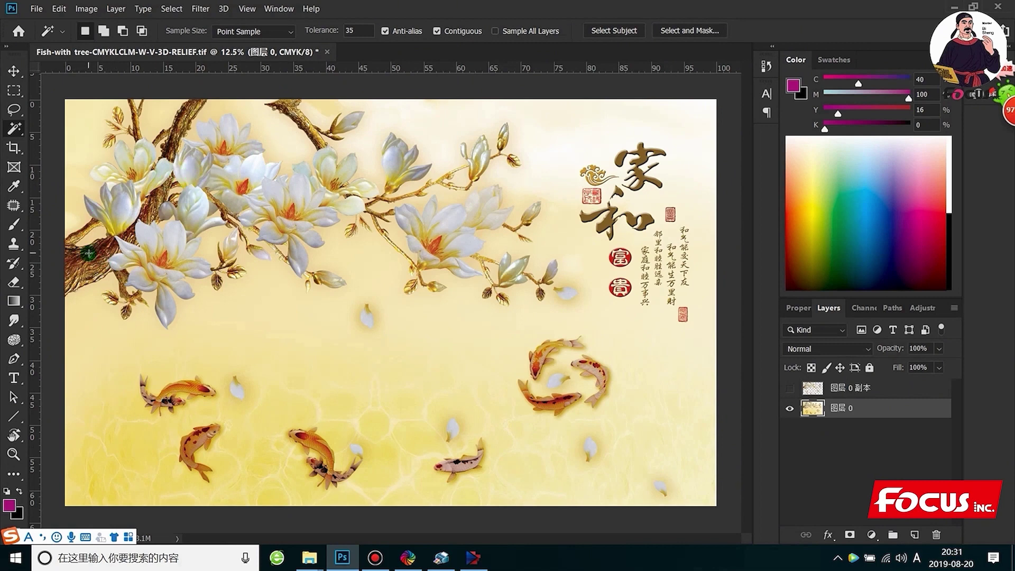
{"action": "scroll", "coordinate": [89, 254], "scroll_direction": "up", "scroll_amount": 1}
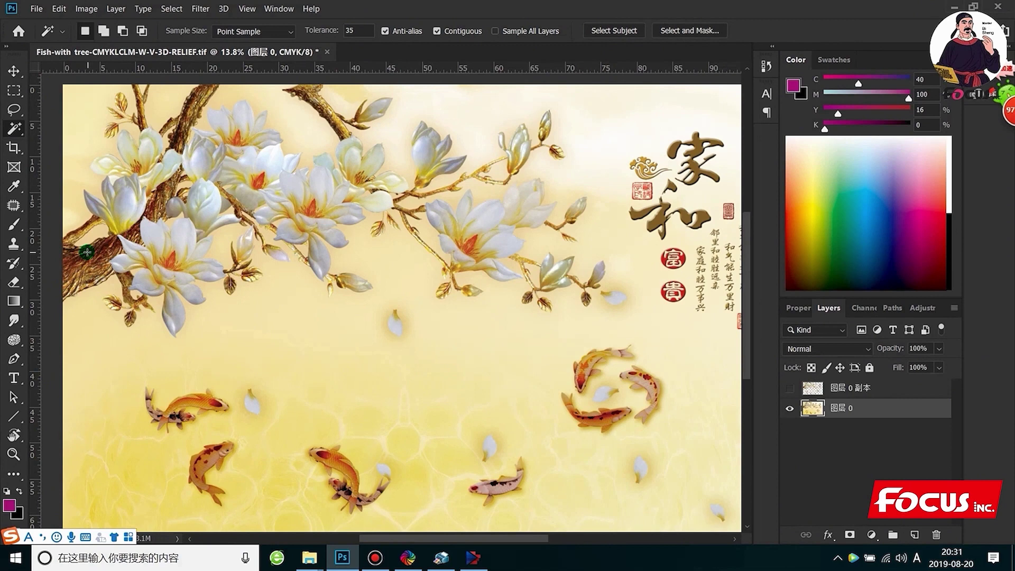
{"action": "scroll", "coordinate": [140, 265], "scroll_direction": "down", "scroll_amount": 1}
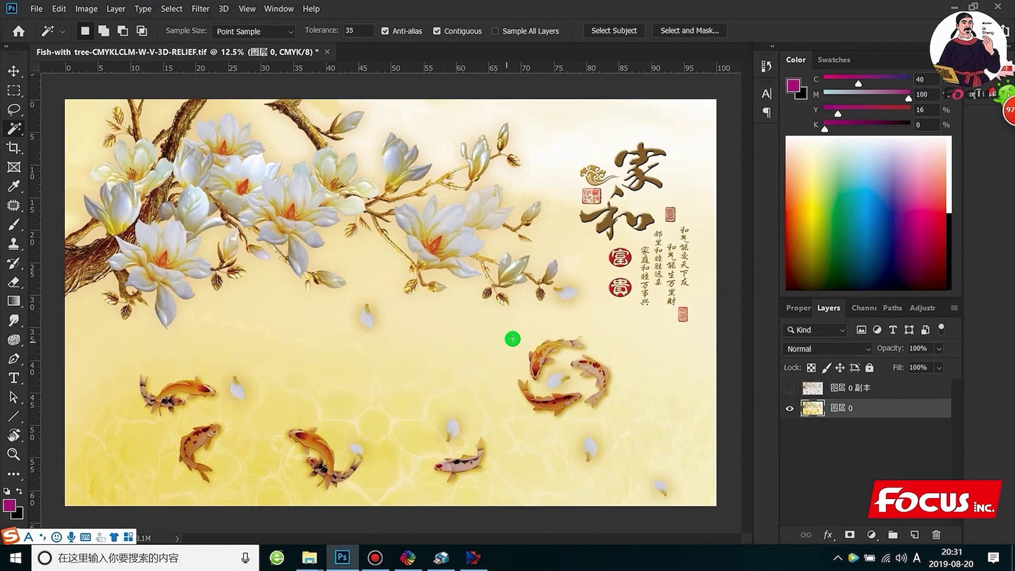
- Try to delete the white and varnish spot channels, and check the remaining channels and layers
{"action": "left_click", "coordinate": [855, 312]}
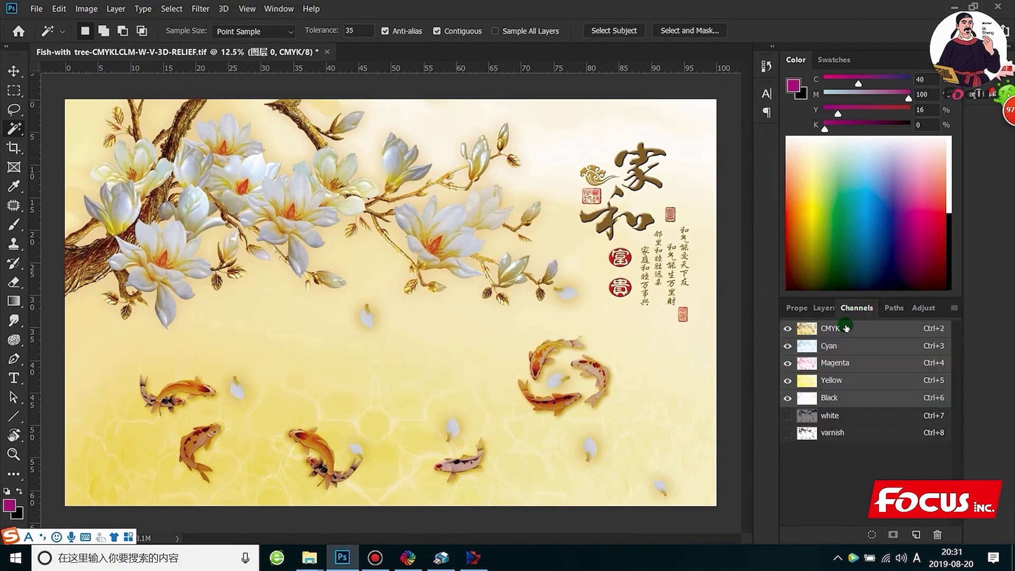
{"action": "left_click", "coordinate": [834, 418]}
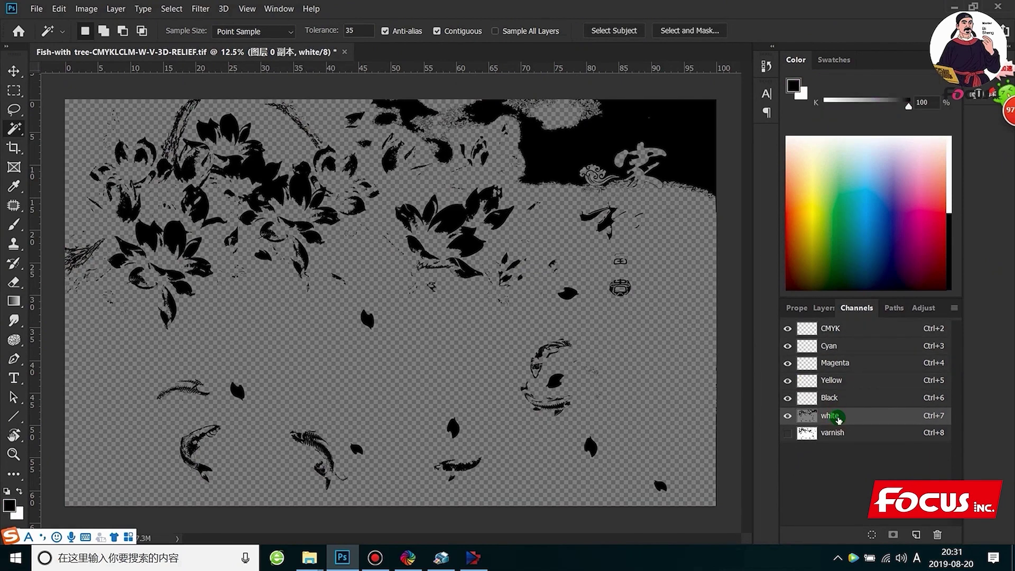
{"action": "right_click", "coordinate": [839, 421]}
{"action": "left_click", "coordinate": [875, 436]}
{"action": "left_click", "coordinate": [857, 415]}
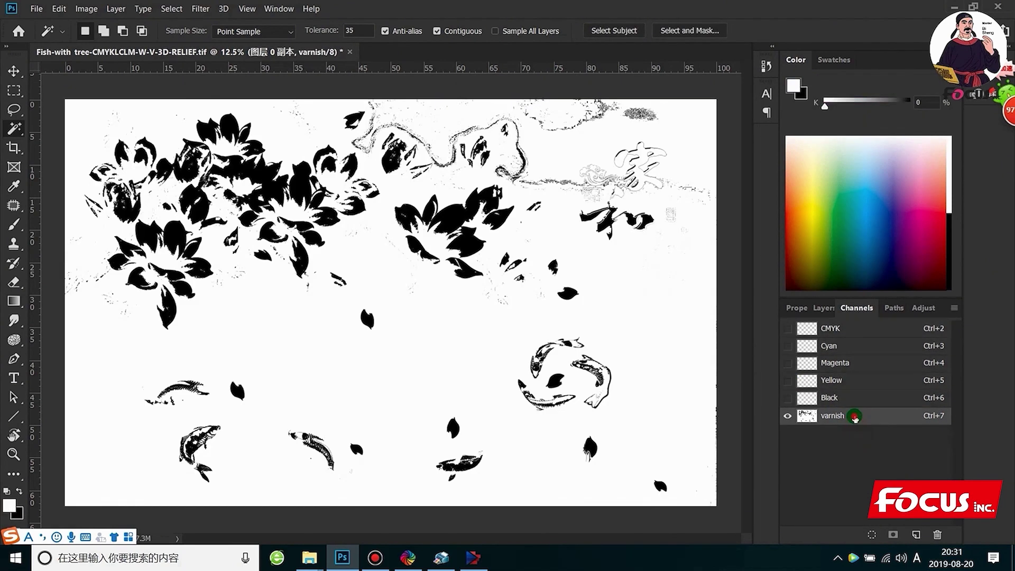
{"action": "right_click", "coordinate": [855, 425]}
{"action": "left_click", "coordinate": [892, 446]}
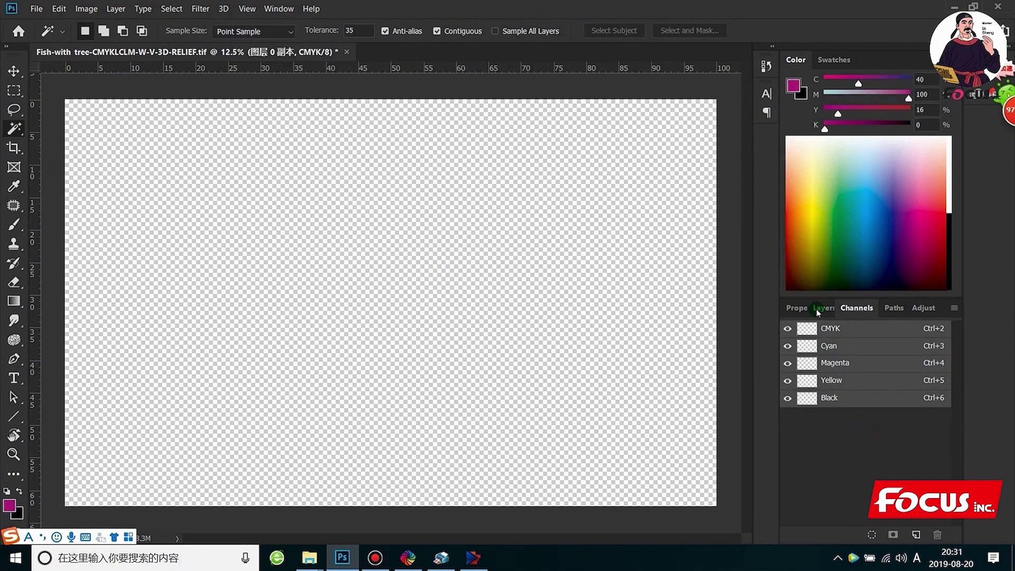
{"action": "left_click", "coordinate": [818, 309]}
{"action": "left_click", "coordinate": [857, 310]}
{"action": "left_click", "coordinate": [822, 309]}
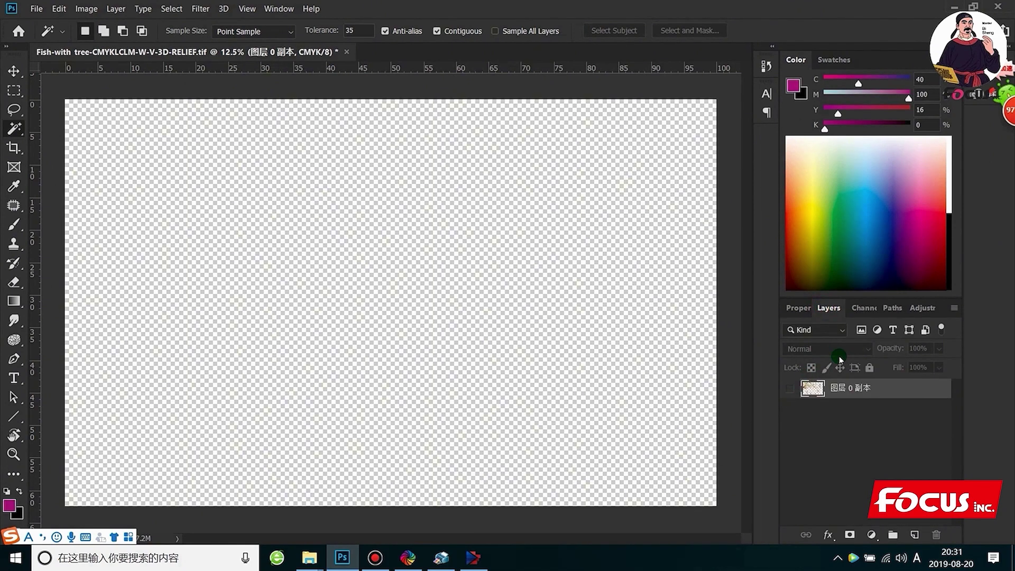
- Undo the deletions of the varnish channel, the white channel and the layer 图层 0
{"action": "key", "text": "ctrl+z"}
{"action": "key", "text": "z"}
{"action": "left_click", "coordinate": [869, 308]}
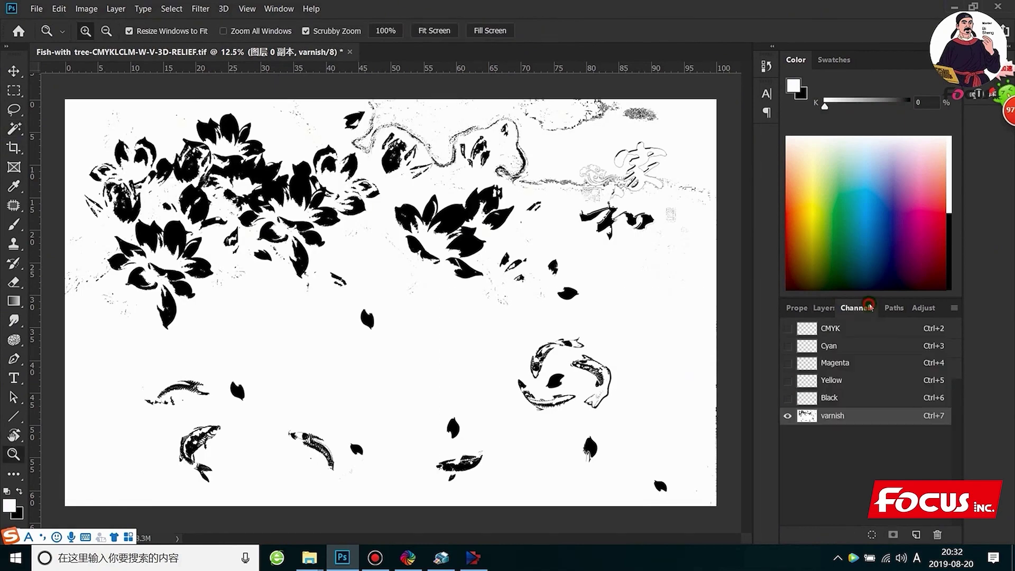
{"action": "key", "text": "ctrl+z"}
{"action": "key", "text": "x"}
{"action": "left_click", "coordinate": [787, 328]}
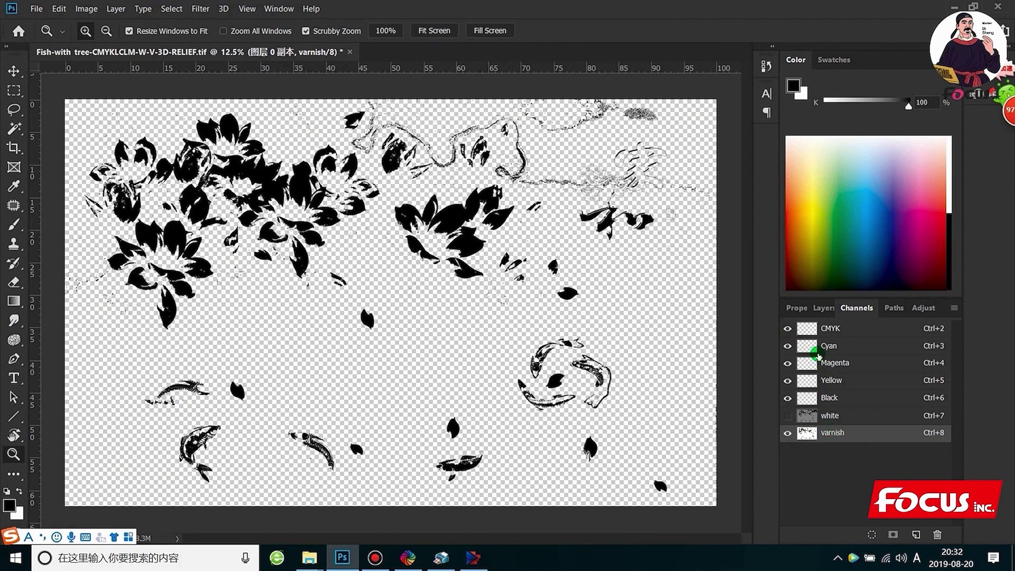
{"action": "key", "text": "ctrl+z"}
{"action": "left_click", "coordinate": [823, 307]}
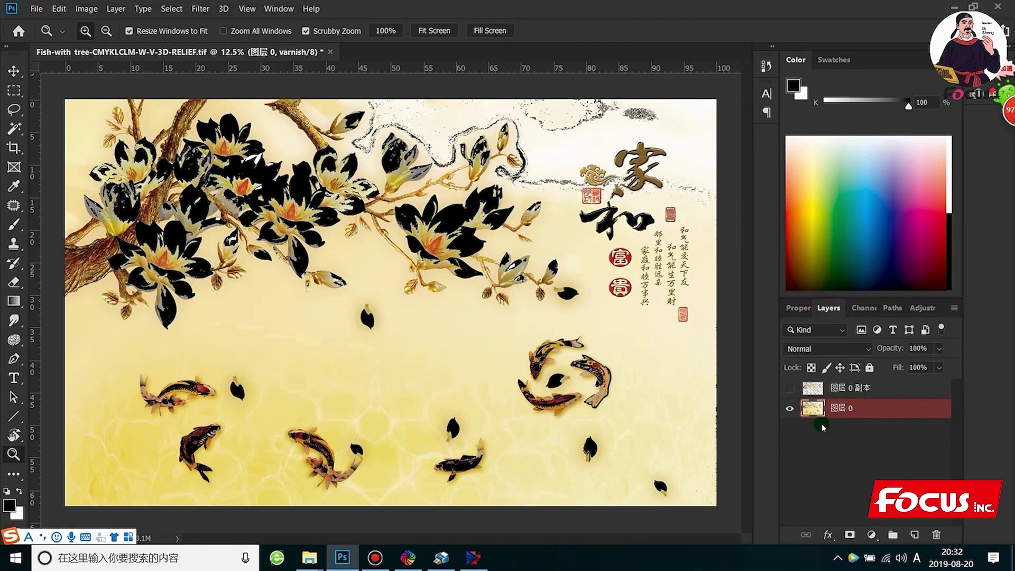
- Delete the varnish and white spot channels, and check the artwork with its layers
{"action": "left_click", "coordinate": [861, 309]}
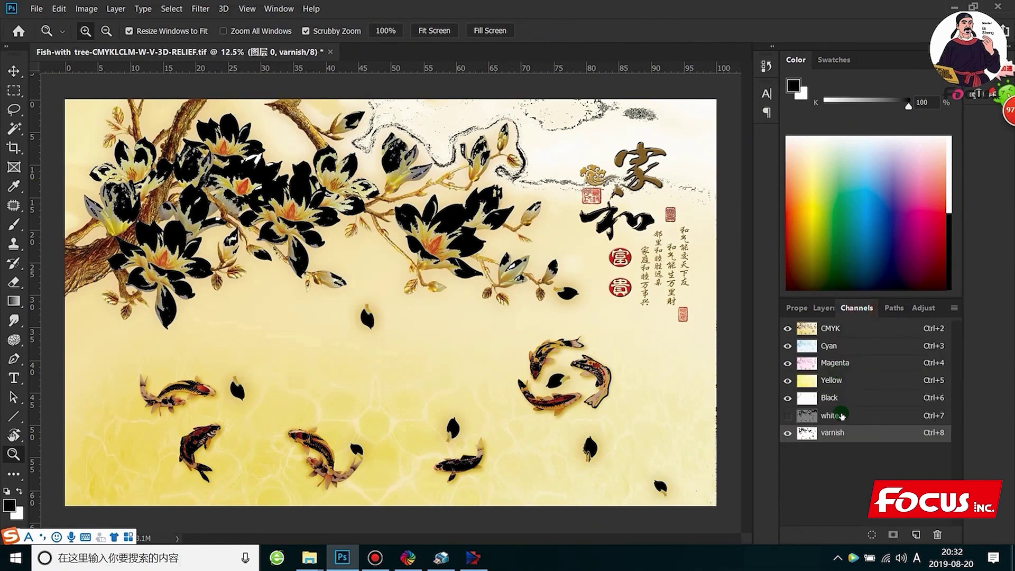
{"action": "right_click", "coordinate": [838, 434]}
{"action": "left_click", "coordinate": [853, 451]}
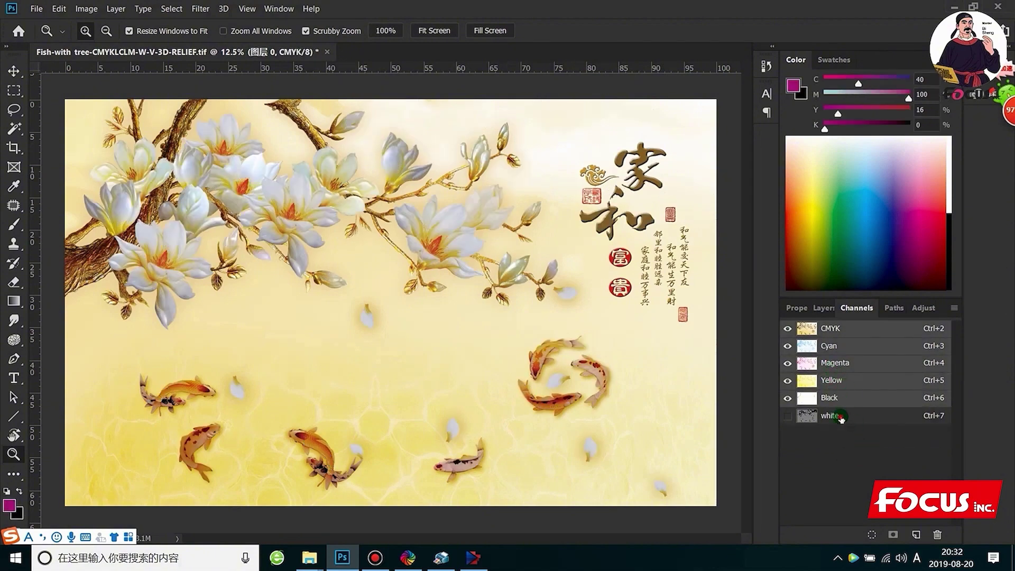
{"action": "right_click", "coordinate": [840, 415]}
{"action": "left_click", "coordinate": [854, 435]}
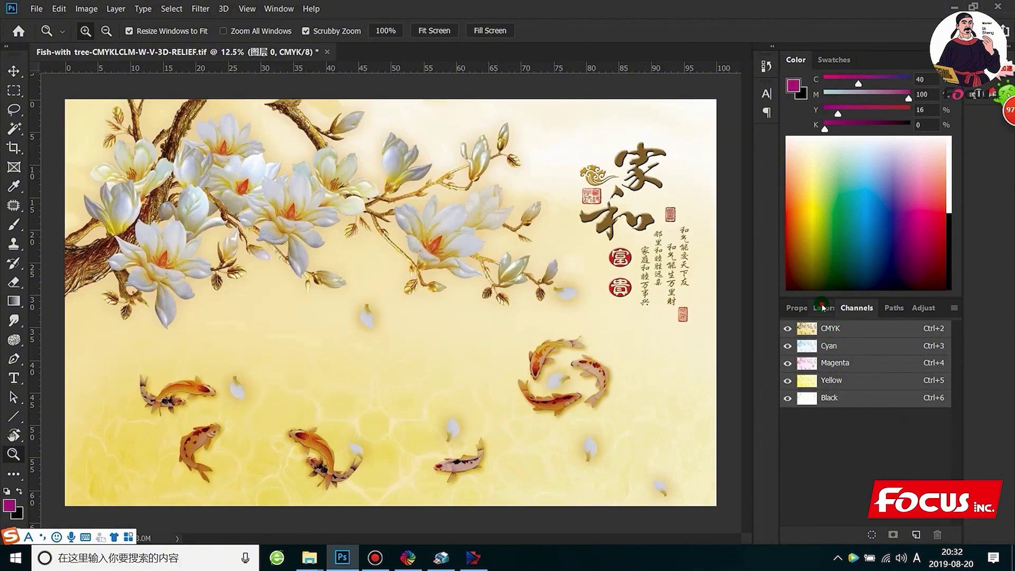
{"action": "left_click", "coordinate": [825, 308]}
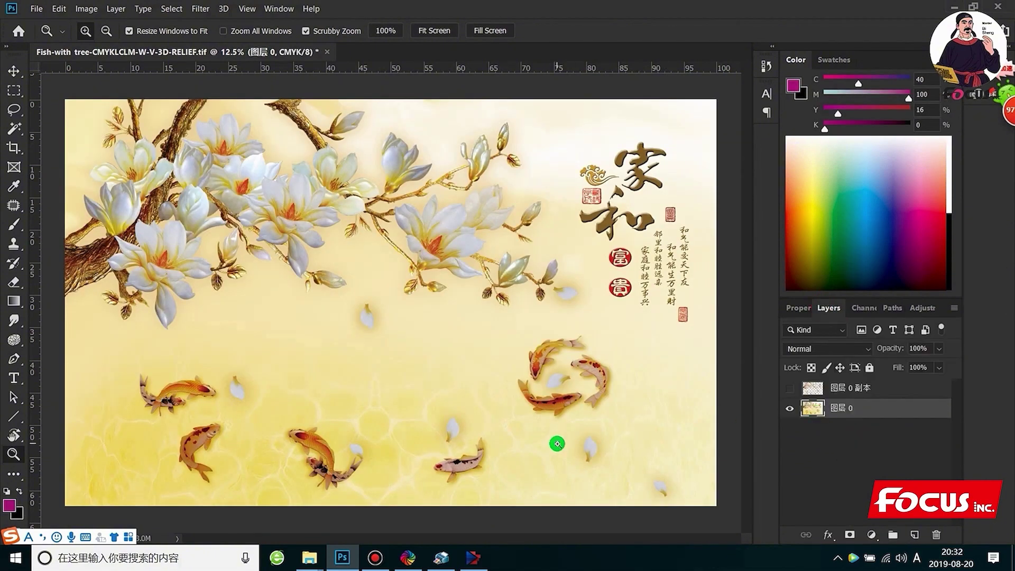
{"action": "scroll", "coordinate": [518, 366], "scroll_direction": "down", "scroll_amount": 1}
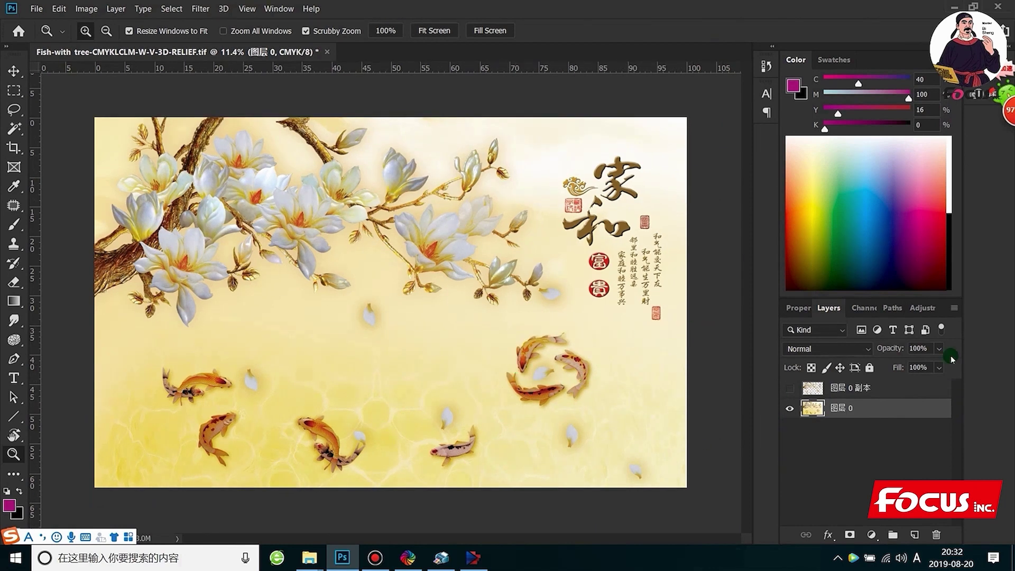
- Load the CMYK composite channel as a selection and invert the selection
{"action": "left_click", "coordinate": [863, 309]}
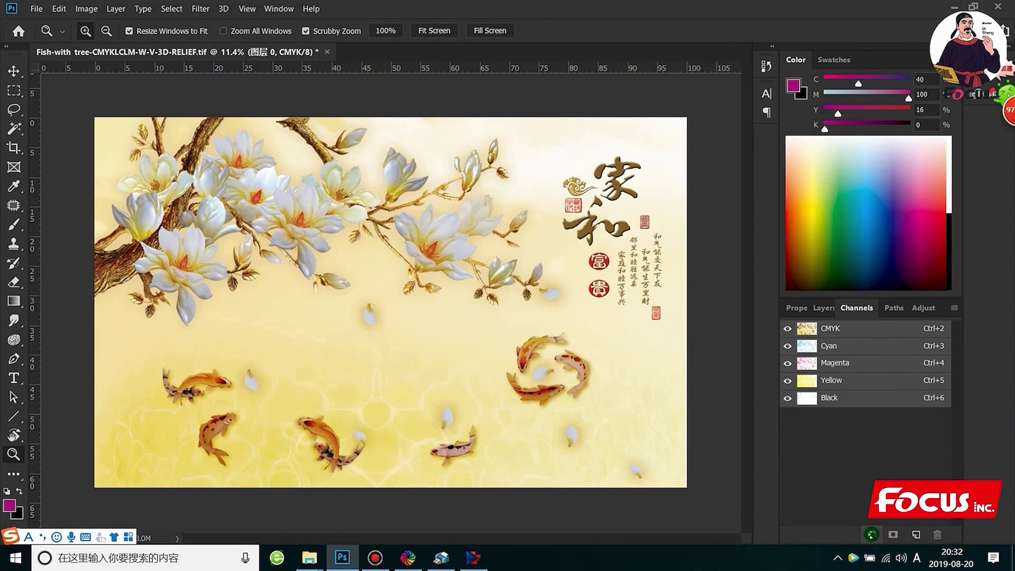
{"action": "key", "text": "ctrl+alt+2"}
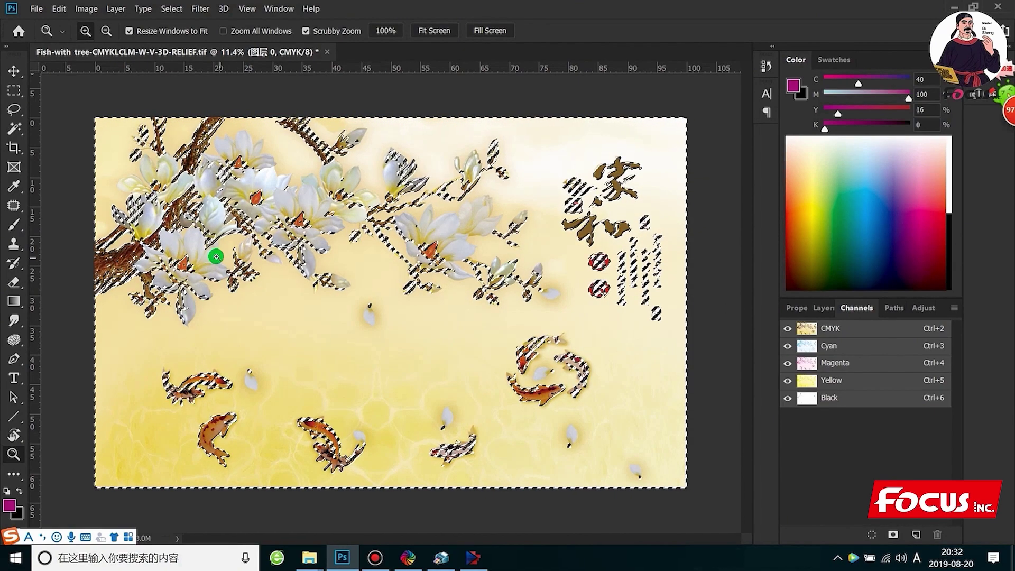
{"action": "left_click", "coordinate": [14, 91]}
{"action": "left_click", "coordinate": [55, 91]}
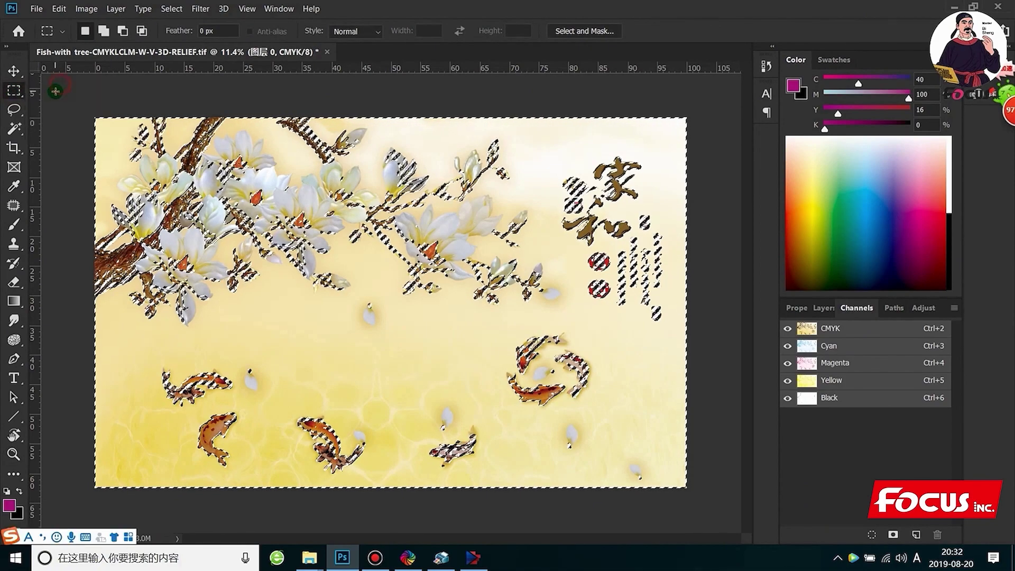
{"action": "right_click", "coordinate": [182, 247]}
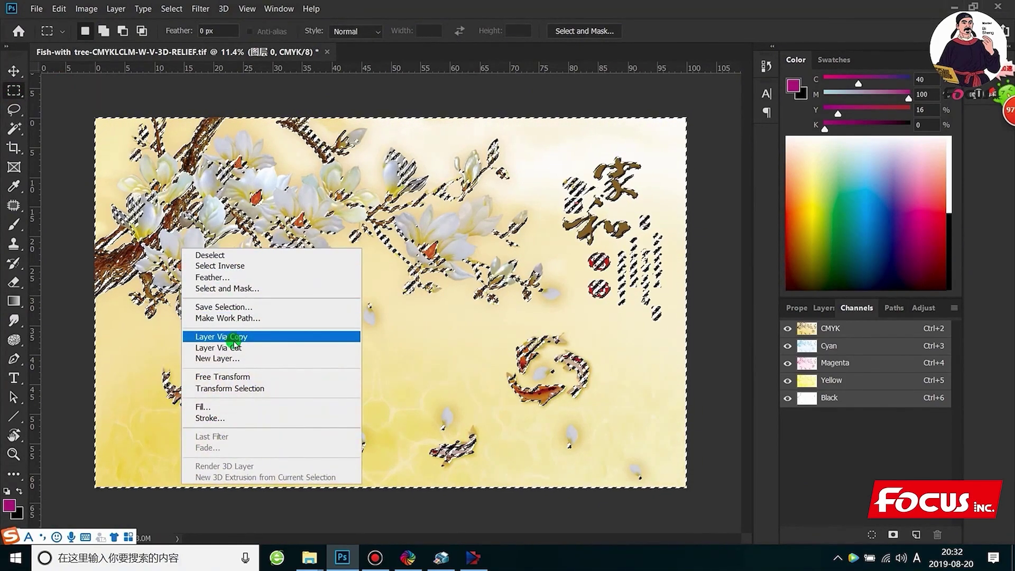
{"action": "left_click", "coordinate": [238, 267]}
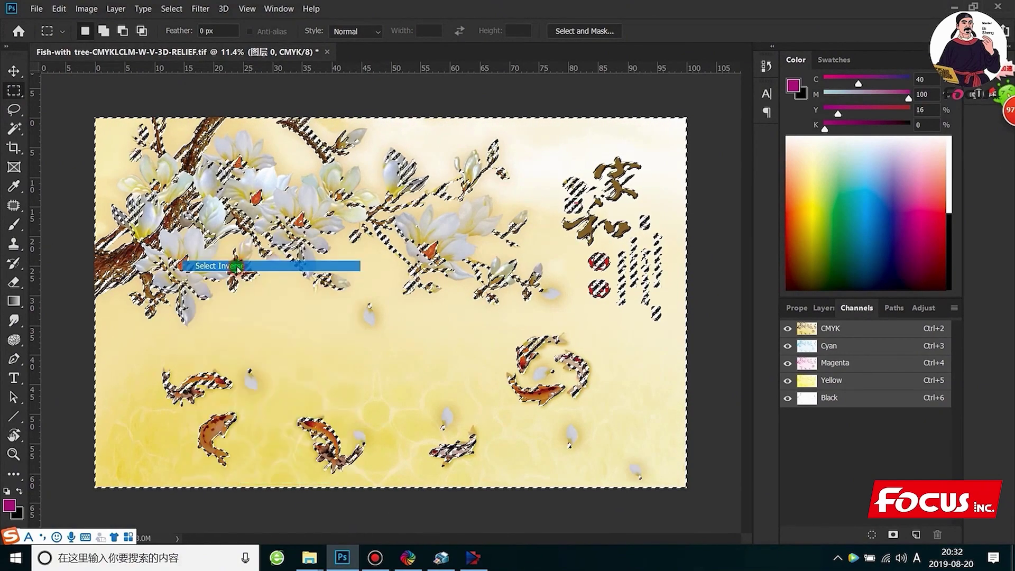
- Create a black spot channel named White layer with 100% solidity from the inverted selection
{"action": "left_click", "coordinate": [954, 308]}
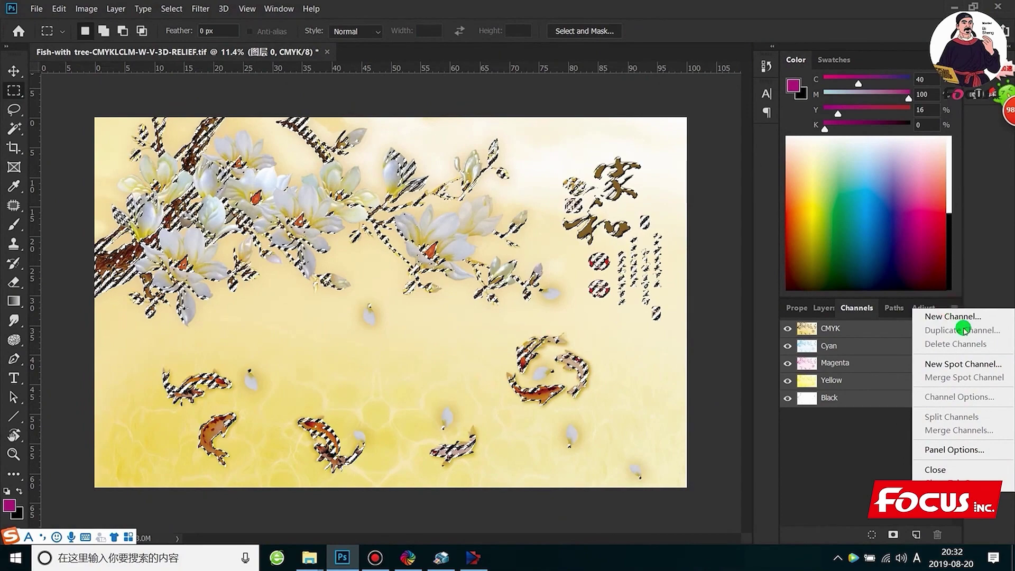
{"action": "left_click", "coordinate": [950, 365]}
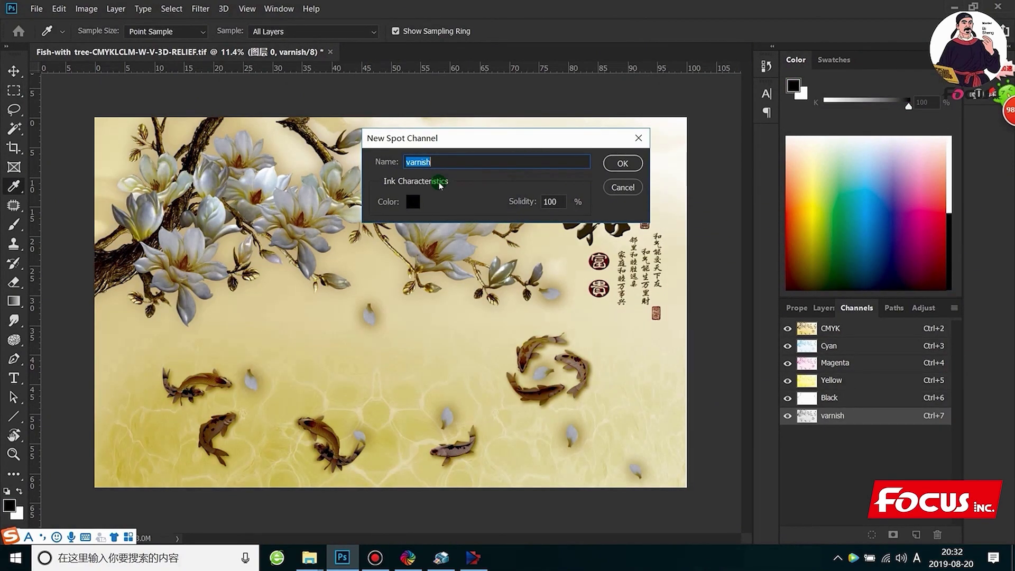
{"action": "left_click", "coordinate": [413, 202]}
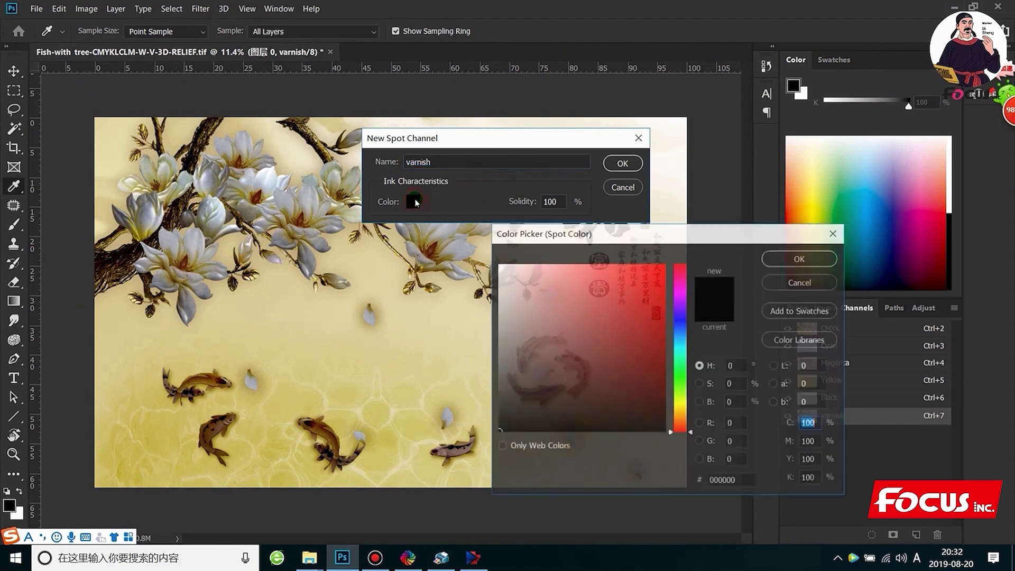
{"action": "left_click", "coordinate": [800, 258]}
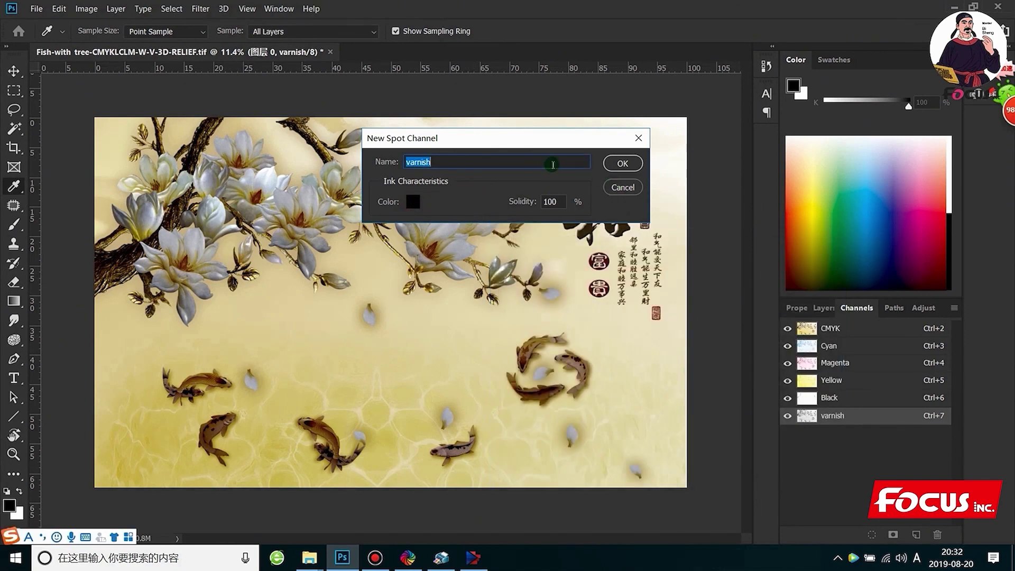
{"action": "type", "text": "WHITE"}
{"action": "key", "text": "BackSpace"}
{"action": "key", "text": "BackSpace"}
{"action": "key", "text": "BackSpace"}
{"action": "key", "text": "BackSpace"}
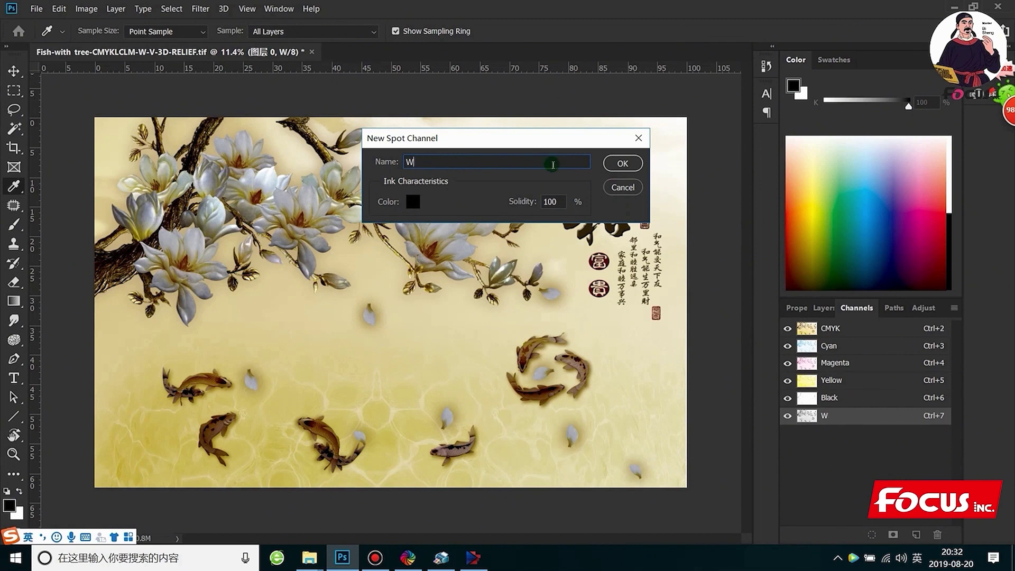
{"action": "type", "text": "hite lay"}
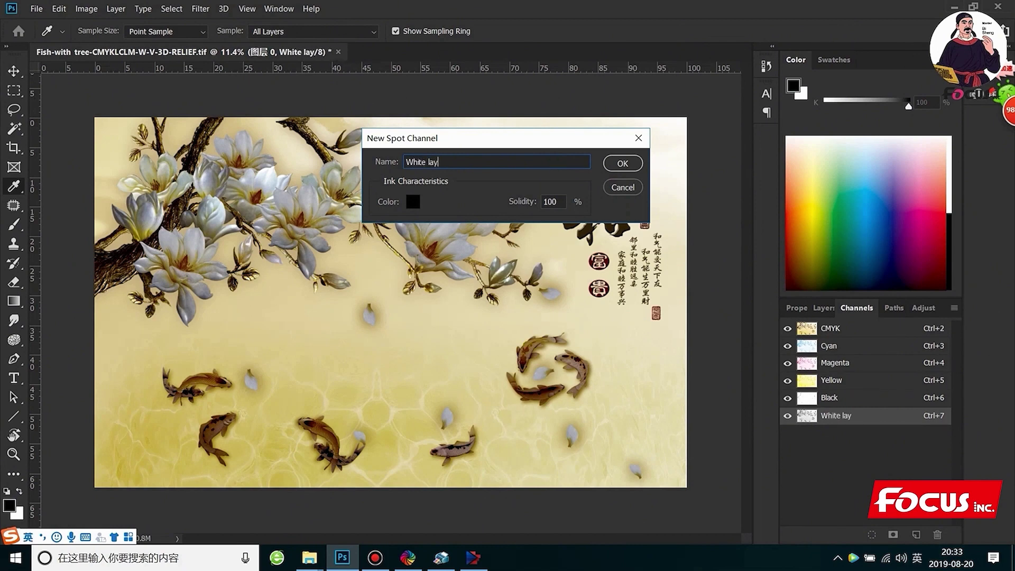
{"action": "type", "text": "er"}
{"action": "left_click", "coordinate": [622, 164]}
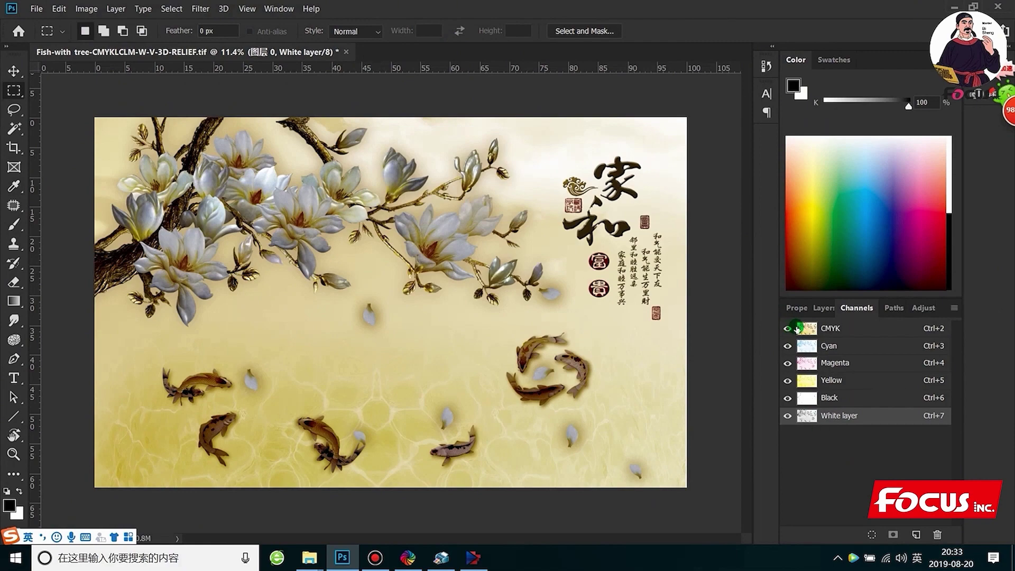
- Hide the CMYK channels and examine the grayscale detail of the White layer channel on the flowers and branches
{"action": "left_click", "coordinate": [788, 328]}
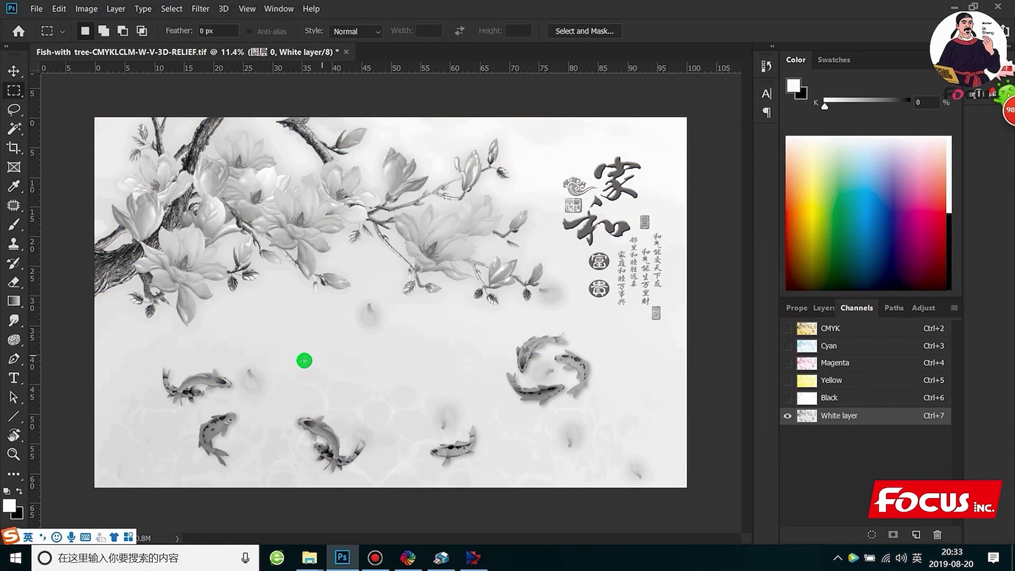
{"action": "key", "text": "ctrl+plus"}
{"action": "key", "text": "ctrl+minus"}
{"action": "key", "text": "ctrl+plus"}
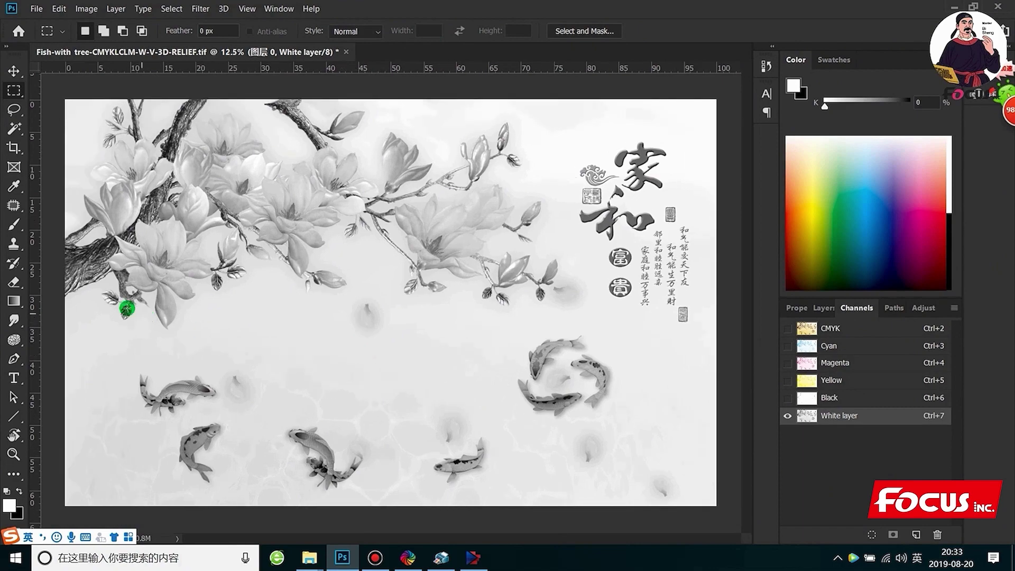
{"action": "scroll", "coordinate": [89, 260], "scroll_direction": "up", "scroll_amount": 2}
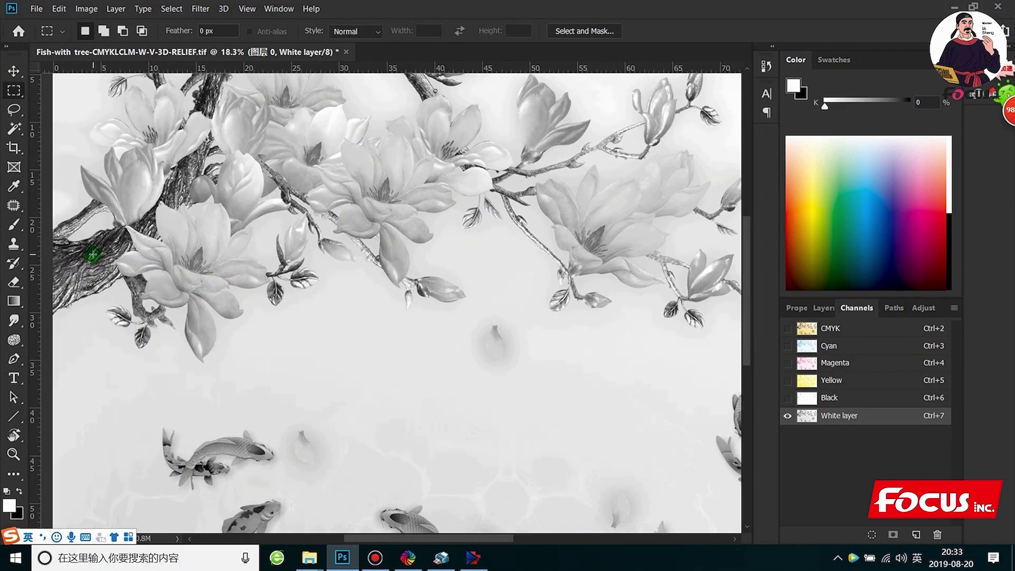
{"action": "scroll", "coordinate": [92, 255], "scroll_direction": "up", "scroll_amount": 1}
{"action": "scroll", "coordinate": [313, 346], "scroll_direction": "up", "scroll_amount": 1}
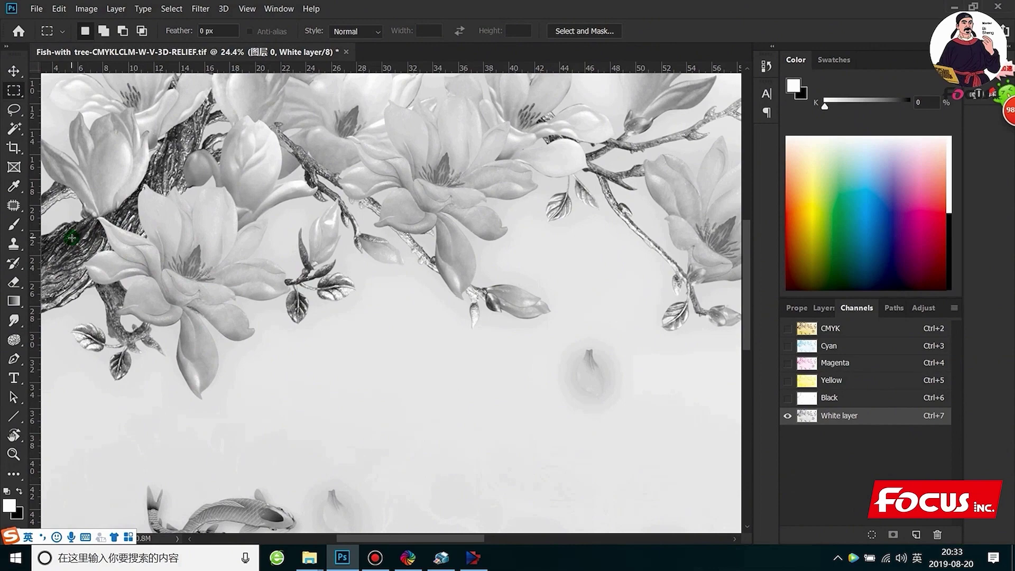
{"action": "scroll", "coordinate": [71, 238], "scroll_direction": "down", "scroll_amount": 2}
{"action": "scroll", "coordinate": [355, 241], "scroll_direction": "up", "scroll_amount": 1}
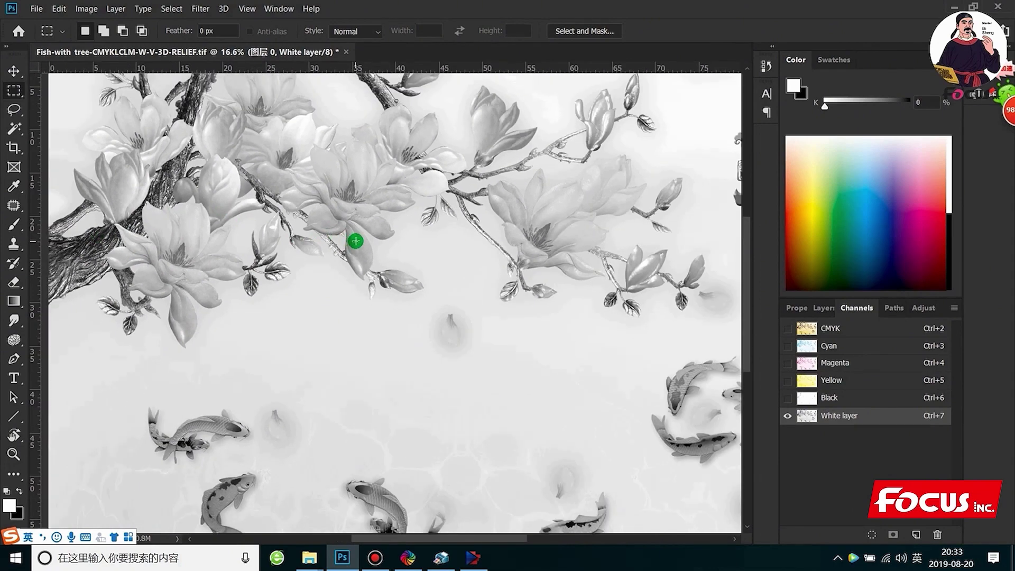
{"action": "scroll", "coordinate": [355, 241], "scroll_direction": "down", "scroll_amount": 3}
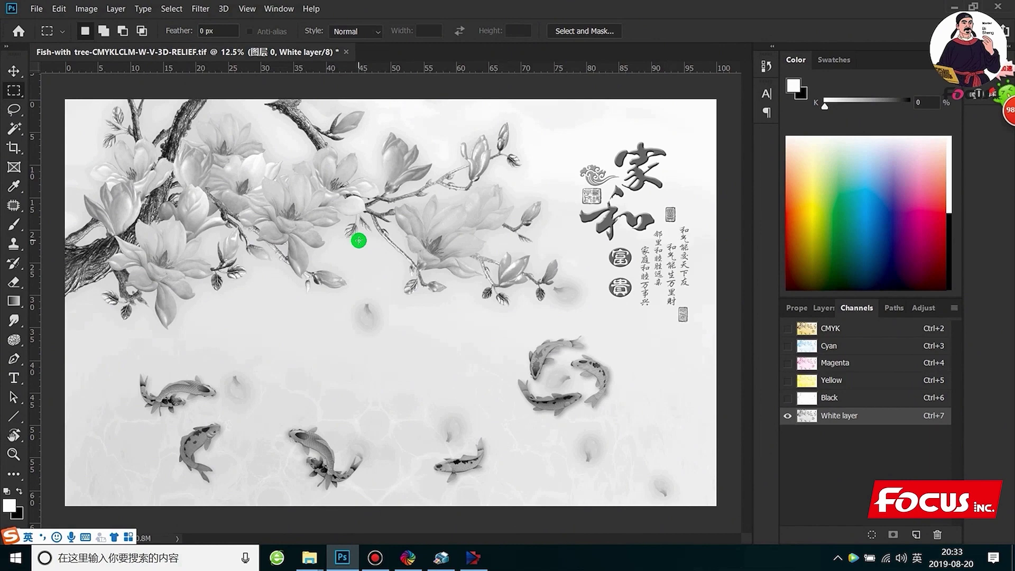
{"action": "scroll", "coordinate": [424, 328], "scroll_direction": "down", "scroll_amount": 1}
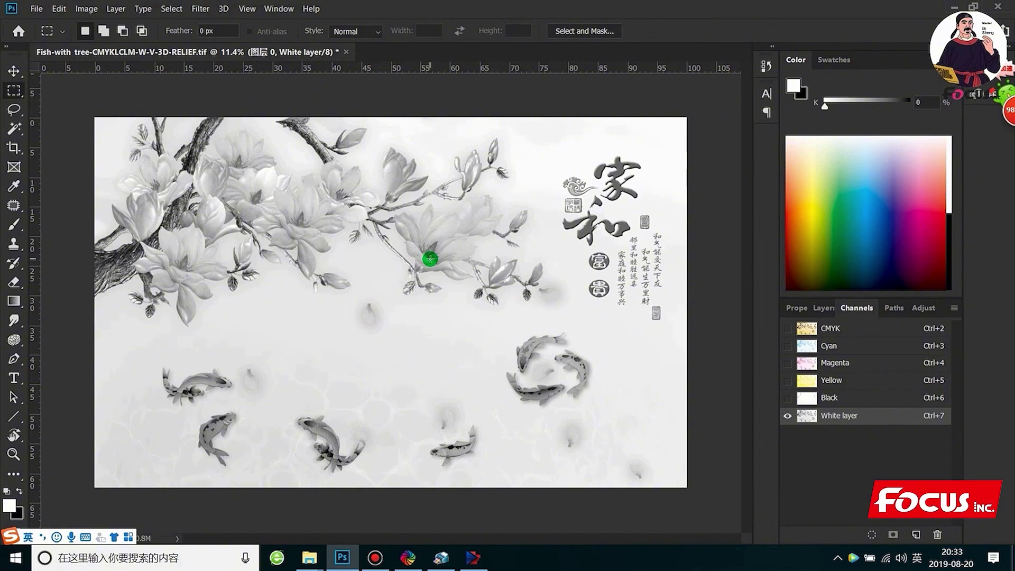
- Darken the White layer channel with a Curves adjustment, raising input 34 to output 69
{"action": "left_click", "coordinate": [86, 9]}
{"action": "mouse_move", "coordinate": [104, 43]}
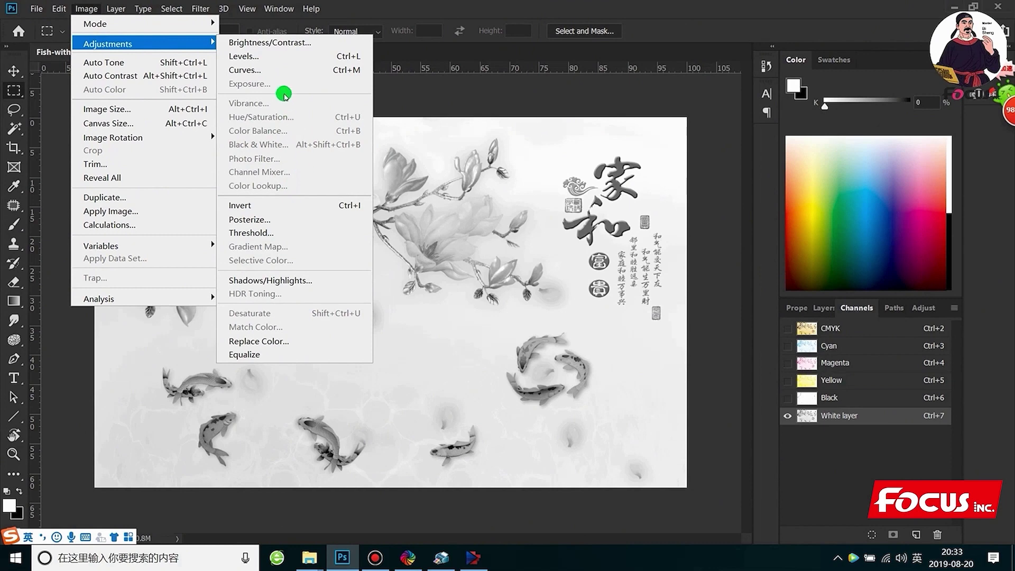
{"action": "left_click", "coordinate": [267, 69]}
{"action": "left_click_drag", "start_coordinate": [655, 151], "coordinate": [797, 73]}
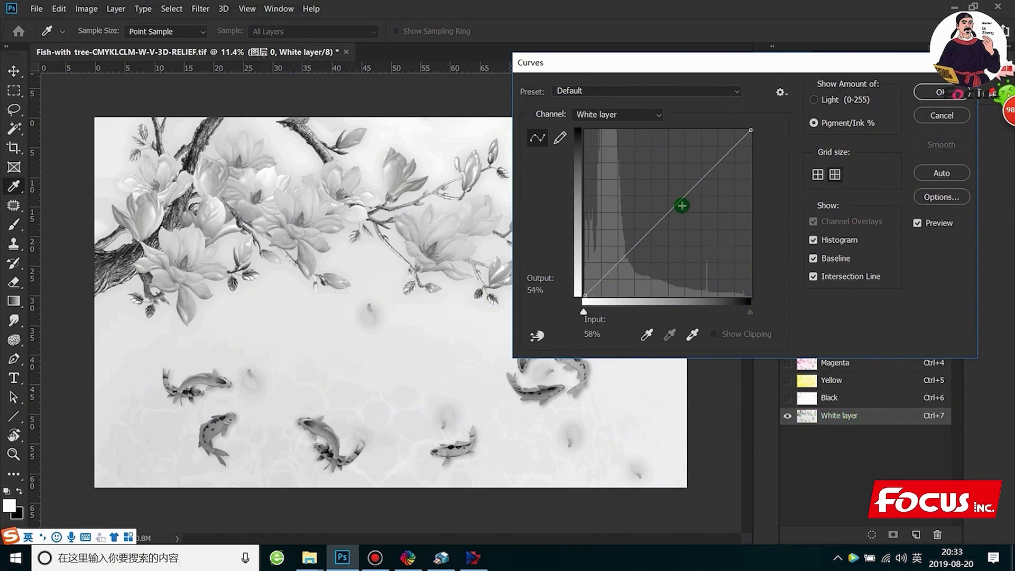
{"action": "left_click_drag", "start_coordinate": [681, 200], "coordinate": [643, 183]}
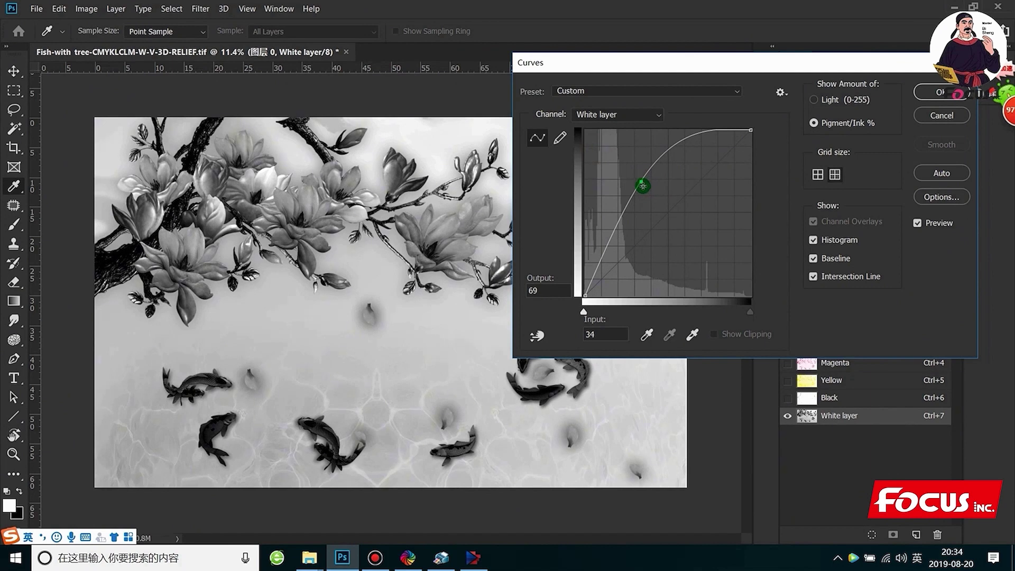
{"action": "left_click", "coordinate": [941, 93]}
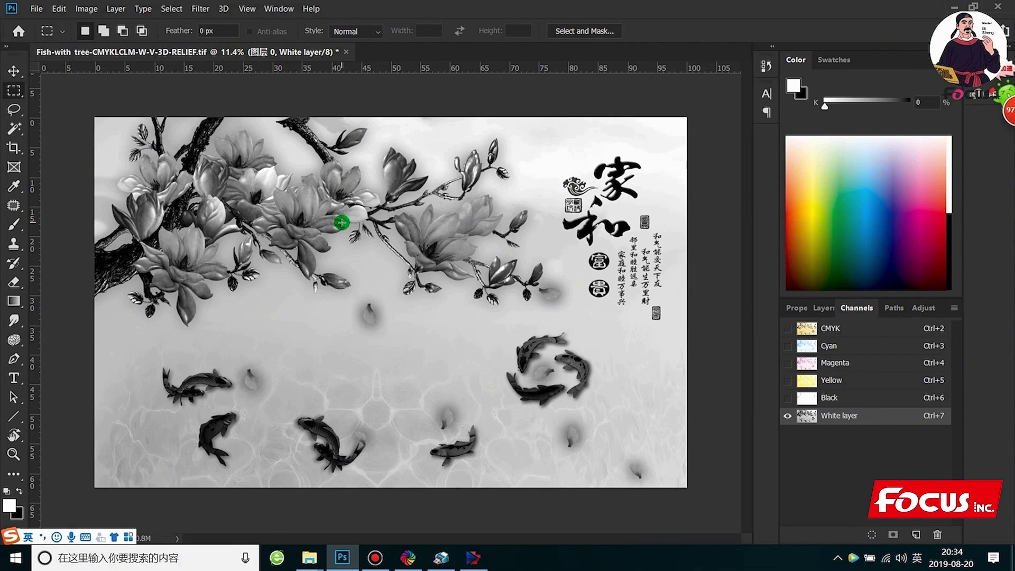
- Try a threshold level of 98 on the White layer channel
{"action": "left_click", "coordinate": [116, 9]}
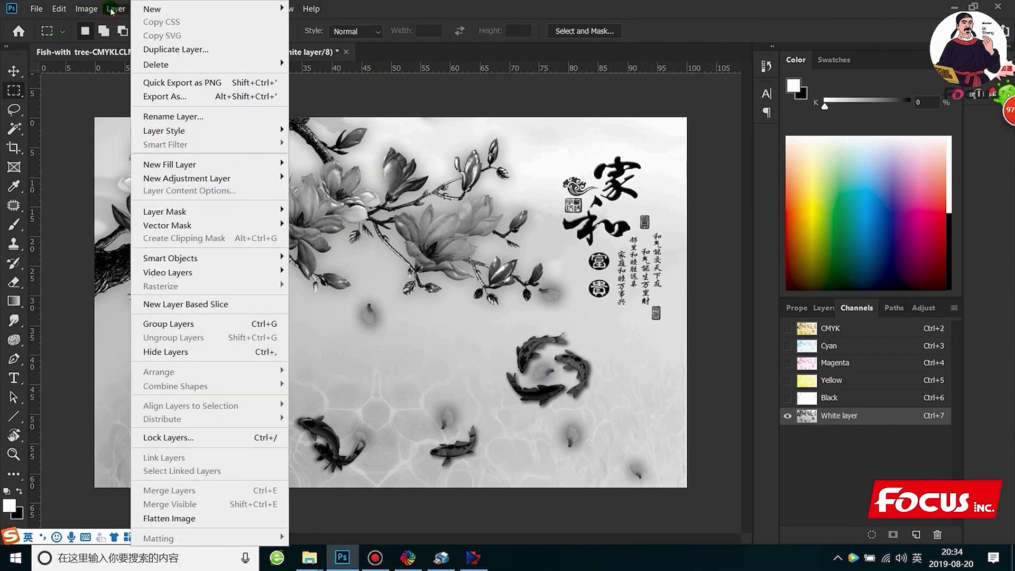
{"action": "mouse_move", "coordinate": [89, 10]}
{"action": "left_click", "coordinate": [105, 43]}
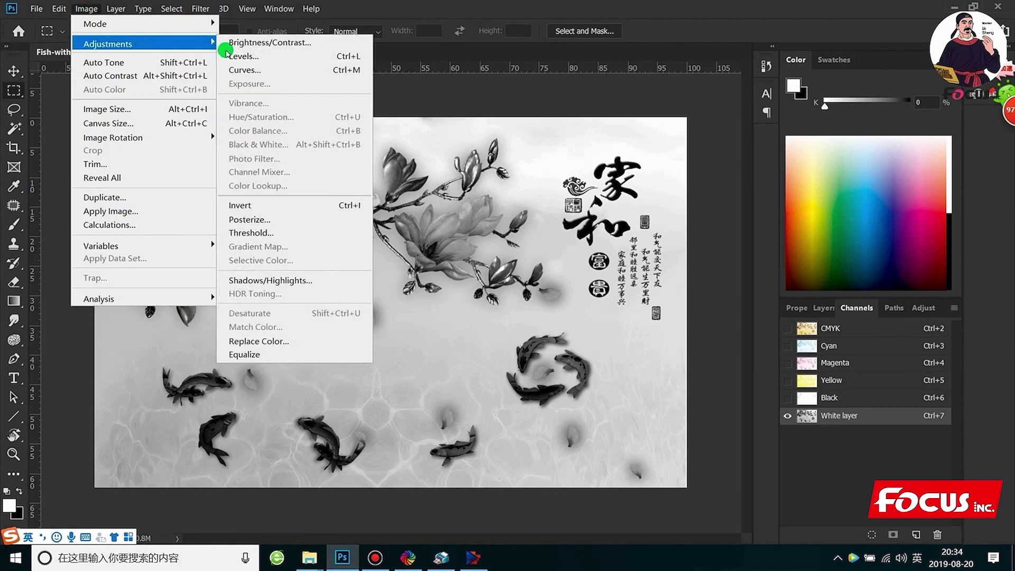
{"action": "left_click", "coordinate": [317, 234]}
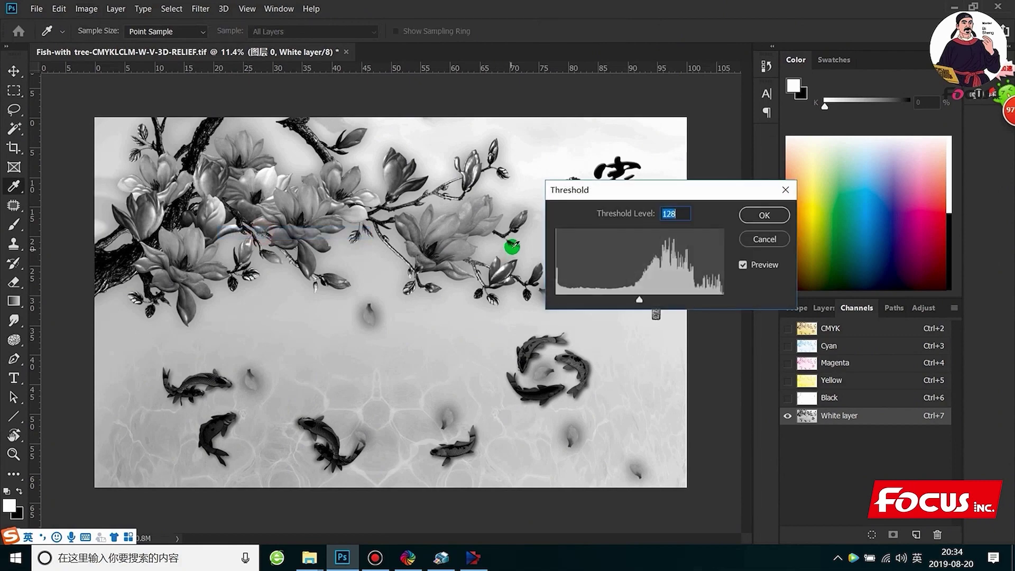
{"action": "left_click_drag", "start_coordinate": [641, 307], "coordinate": [621, 302]}
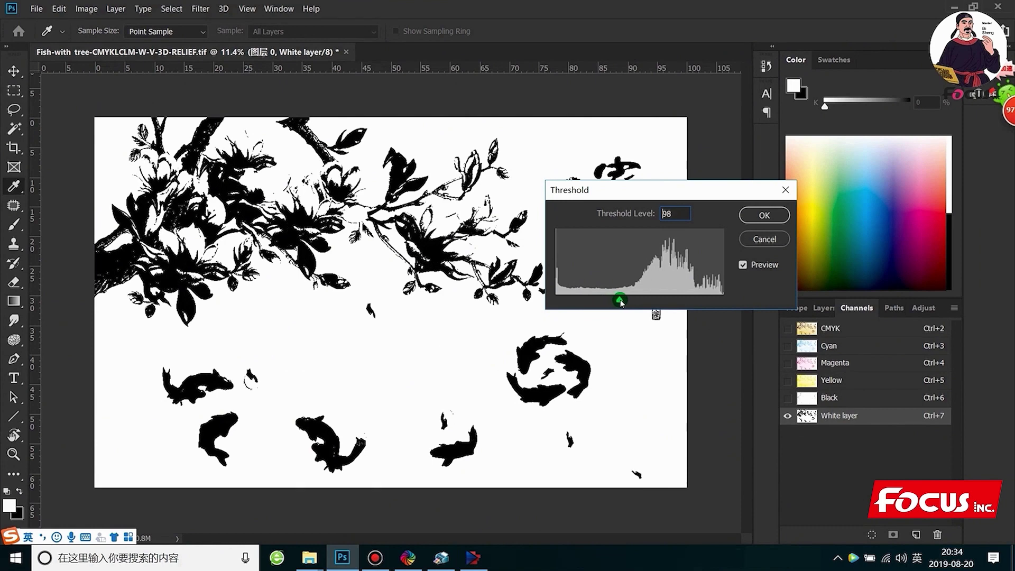
{"action": "left_click", "coordinate": [753, 241]}
{"action": "key", "text": "m"}
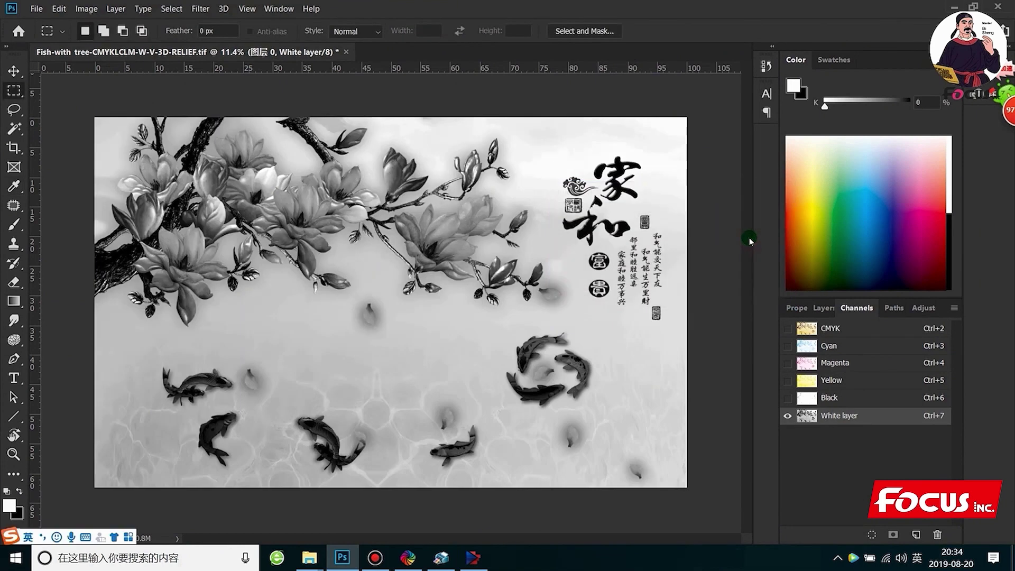
{"action": "scroll", "coordinate": [544, 295], "scroll_direction": "up", "scroll_amount": 1}
{"action": "scroll", "coordinate": [561, 314], "scroll_direction": "down", "scroll_amount": 2}
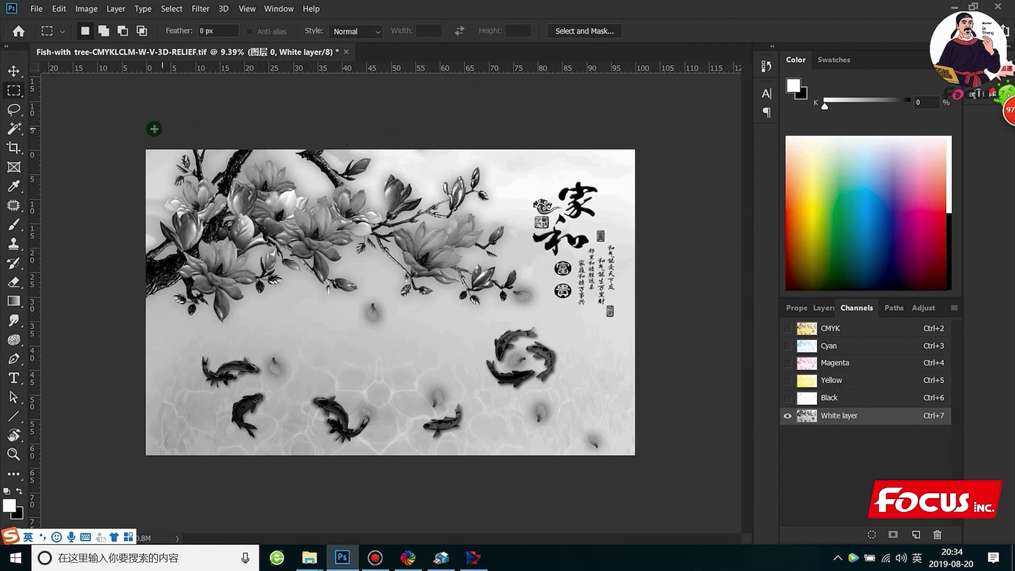
{"action": "key", "text": "ctrl+a"}
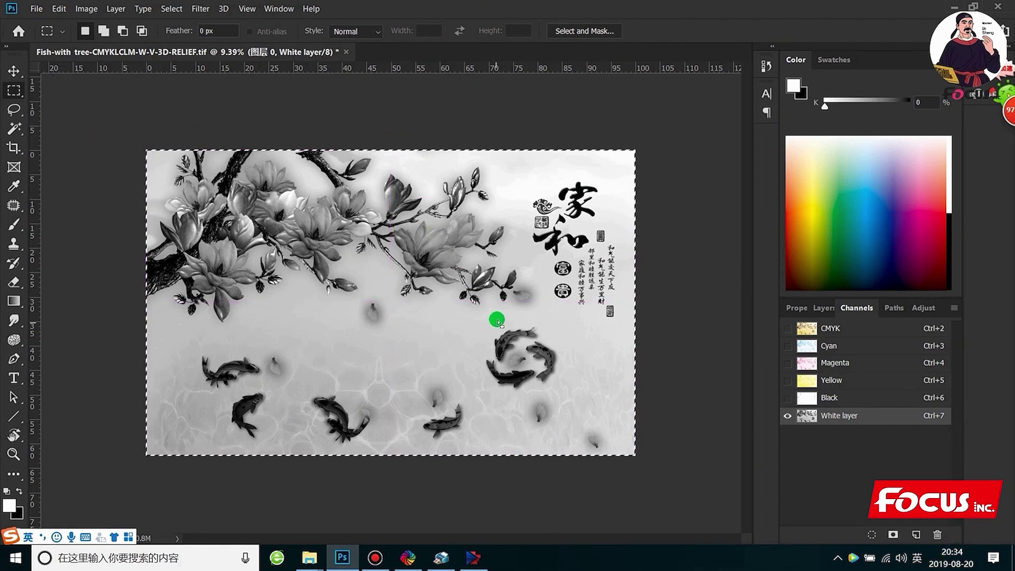
{"action": "left_click", "coordinate": [682, 227]}
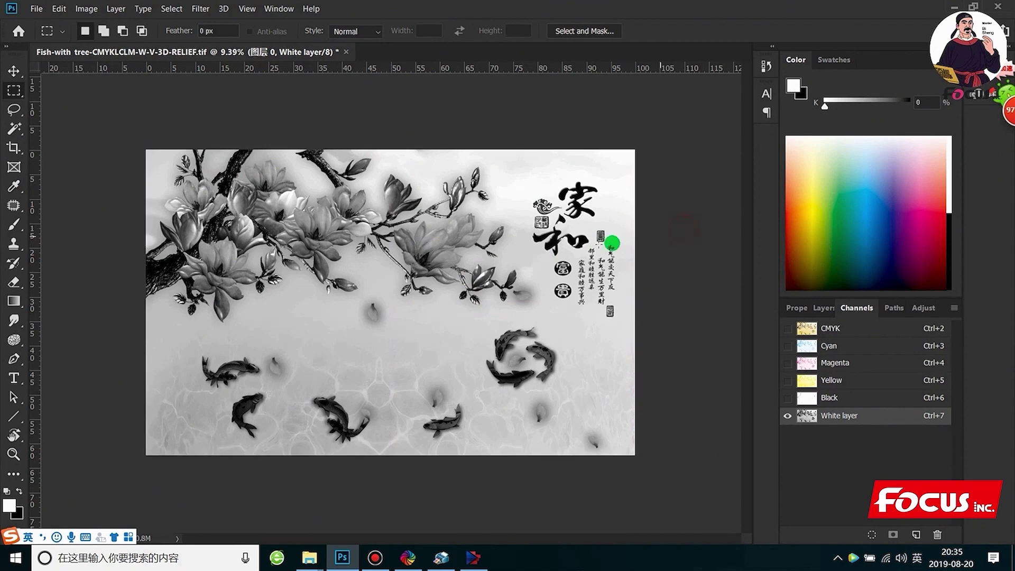
- Select the whole canvas with a rectangular marquee and create a spot channel named varnish layer from it
{"action": "scroll", "coordinate": [423, 346], "scroll_direction": "up", "scroll_amount": 1}
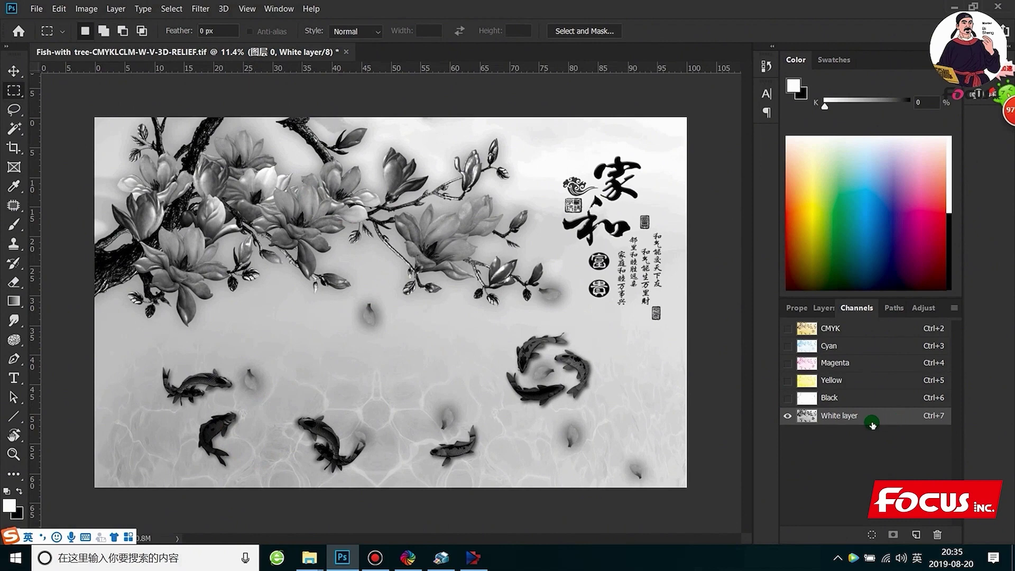
{"action": "scroll", "coordinate": [290, 274], "scroll_direction": "down", "scroll_amount": 1}
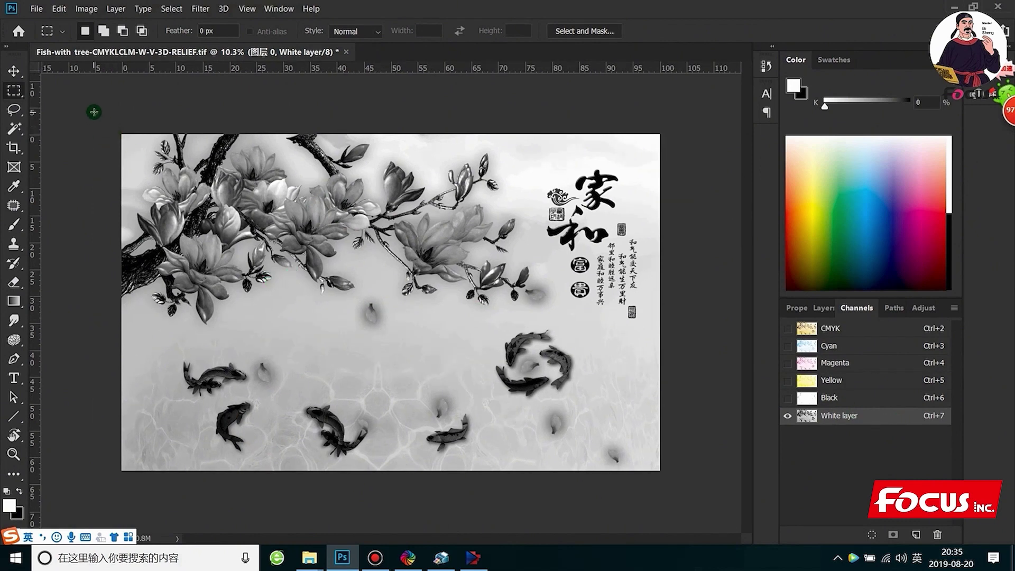
{"action": "left_click_drag", "start_coordinate": [94, 112], "coordinate": [699, 499]}
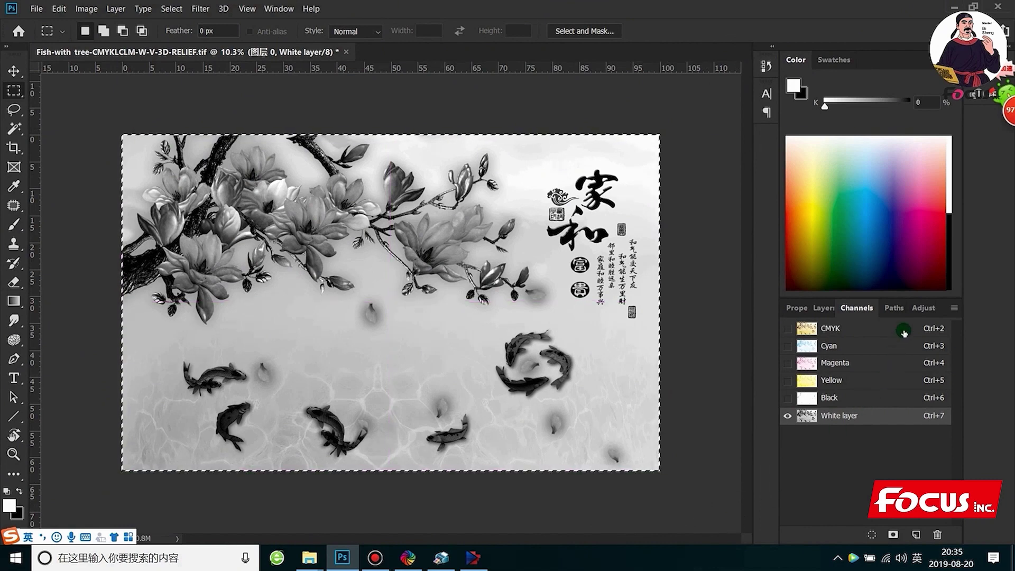
{"action": "left_click", "coordinate": [954, 308]}
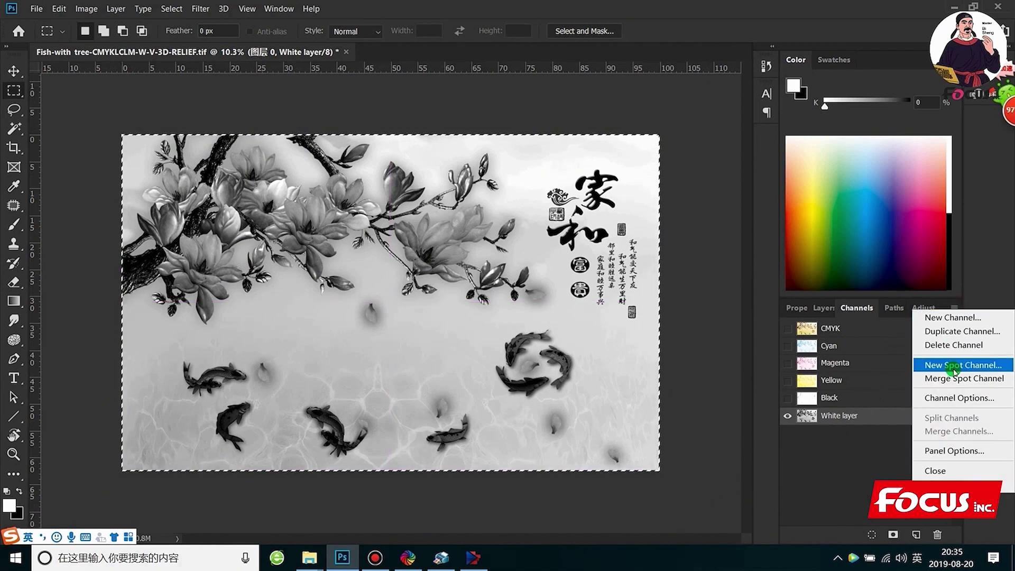
{"action": "left_click", "coordinate": [954, 370]}
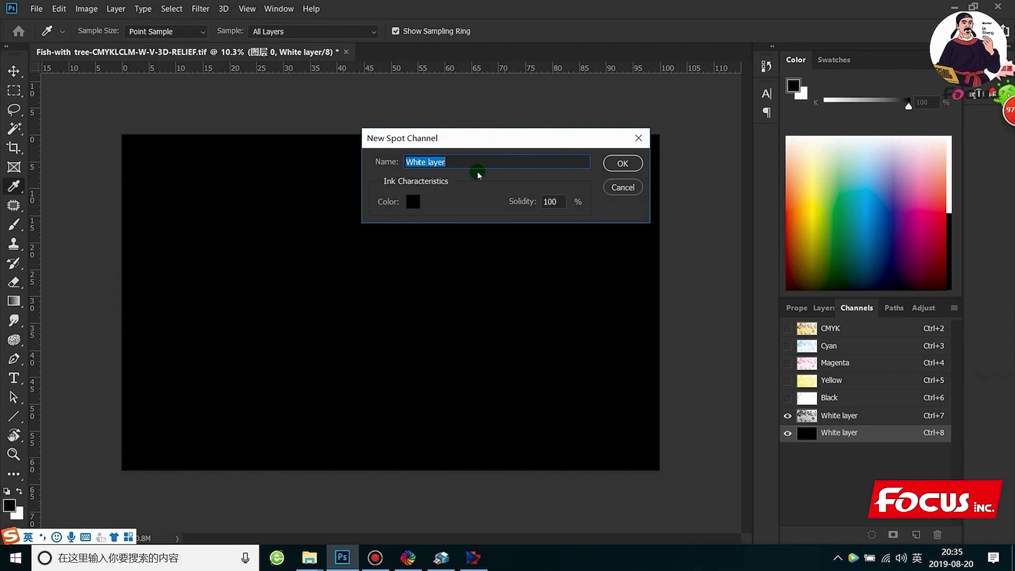
{"action": "type", "text": "varnish"}
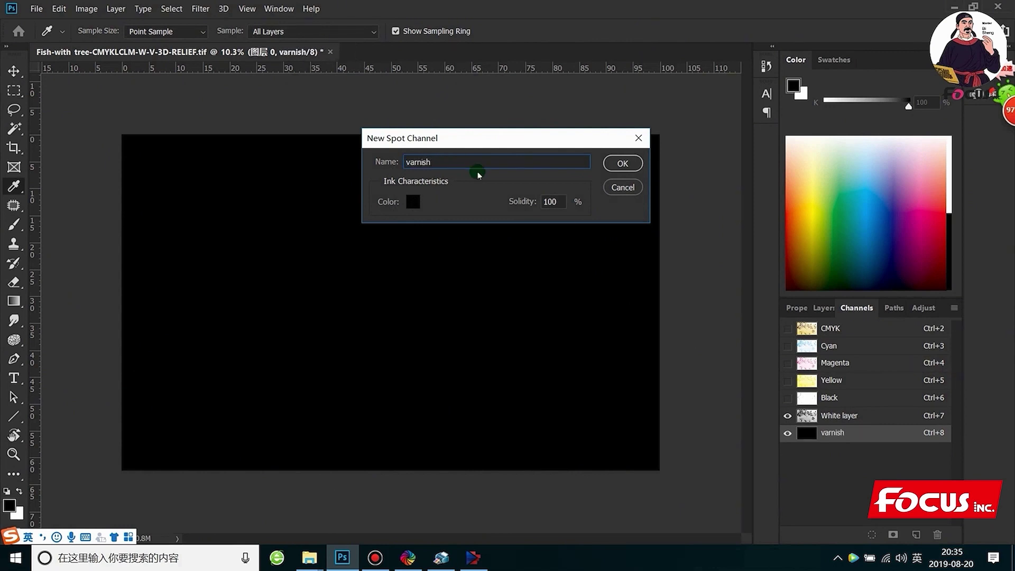
{"action": "type", "text": " layer"}
{"action": "key", "text": "Return"}
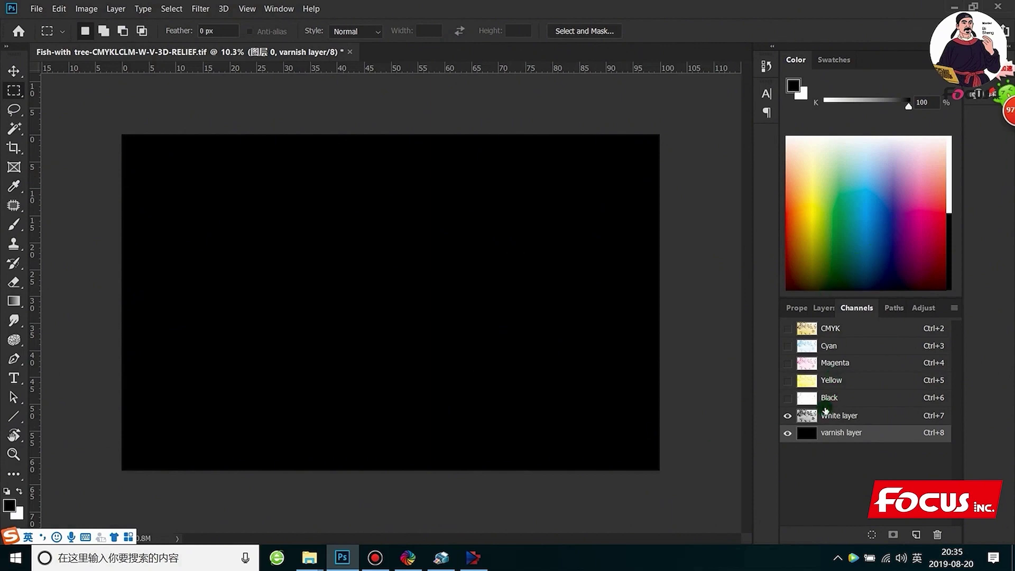
- Toggle the visibility of the varnish layer channel to compare it with the White layer channel
{"action": "left_click", "coordinate": [788, 437]}
{"action": "left_click", "coordinate": [788, 436]}
{"action": "left_click", "coordinate": [788, 436]}
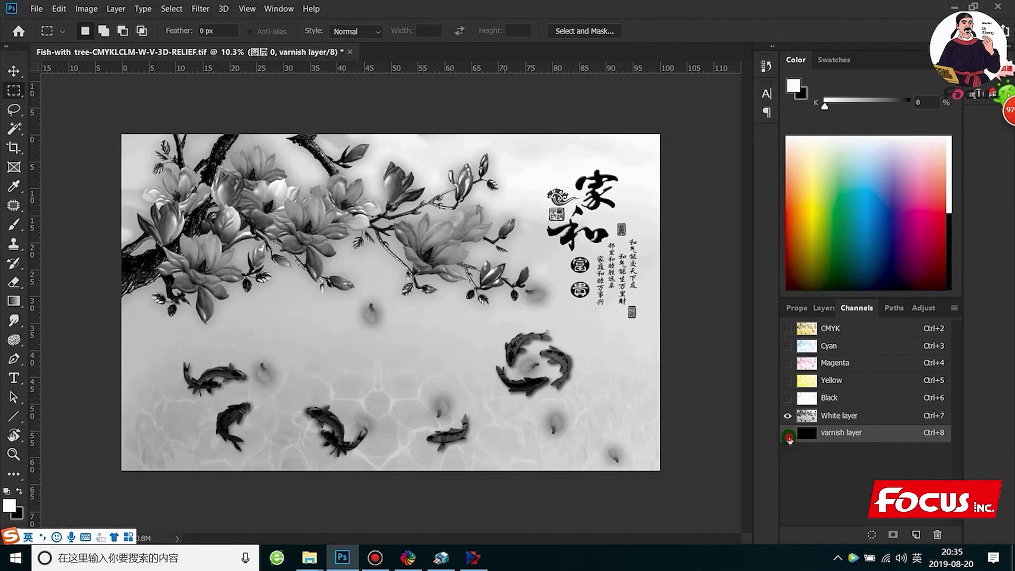
{"action": "left_click", "coordinate": [788, 436]}
{"action": "left_click", "coordinate": [793, 361]}
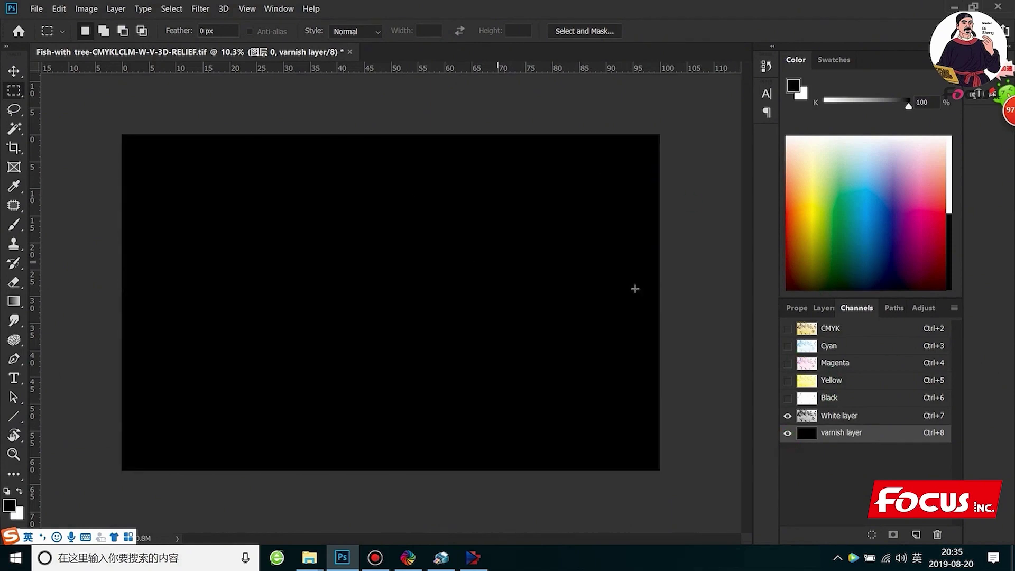
- Show the CMYK channels together with the White layer and varnish layer channels, keeping the White layer channel selected
{"action": "left_click", "coordinate": [830, 432]}
{"action": "left_click", "coordinate": [828, 417]}
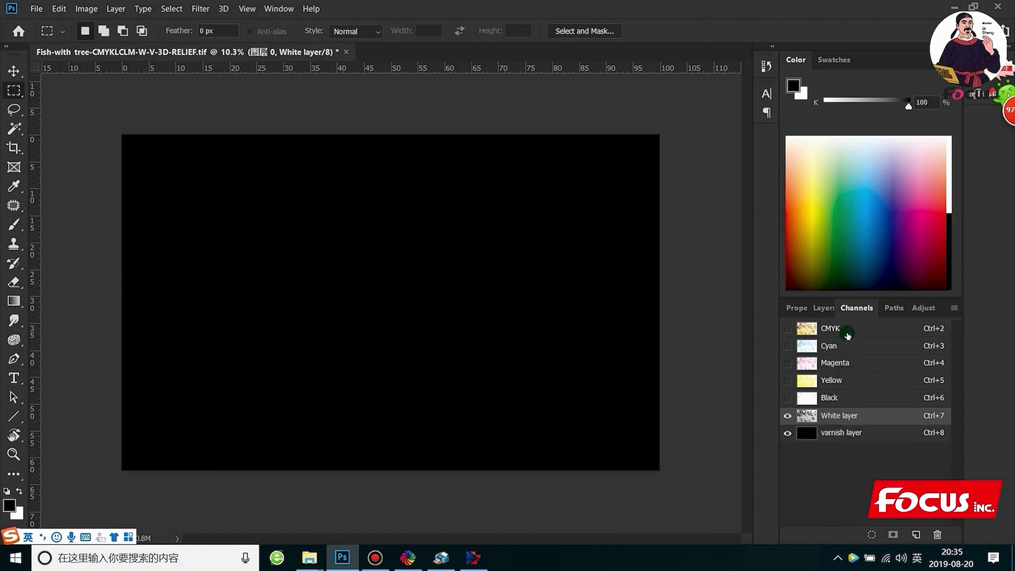
{"action": "left_click", "coordinate": [787, 328]}
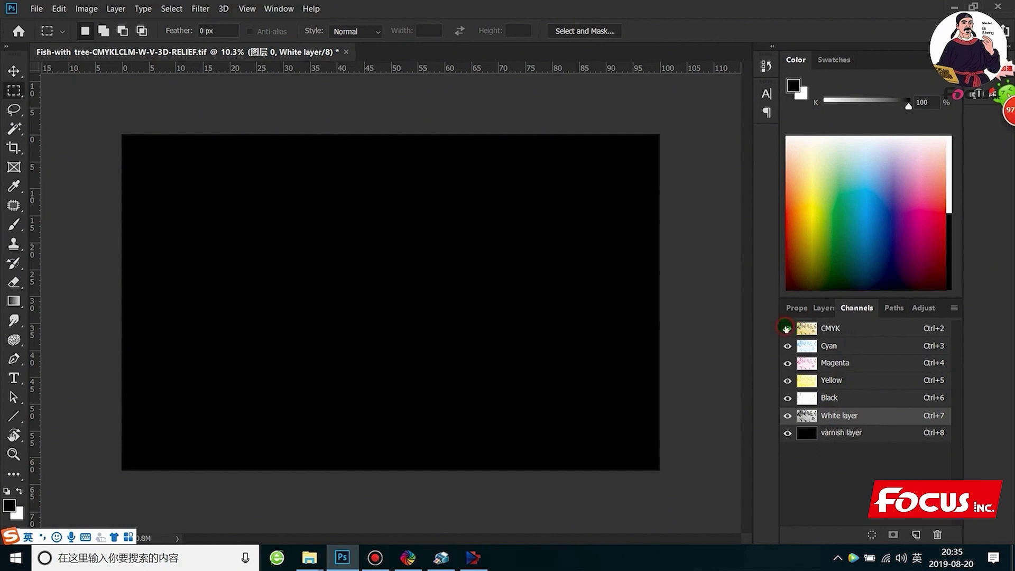
{"action": "left_click", "coordinate": [820, 419]}
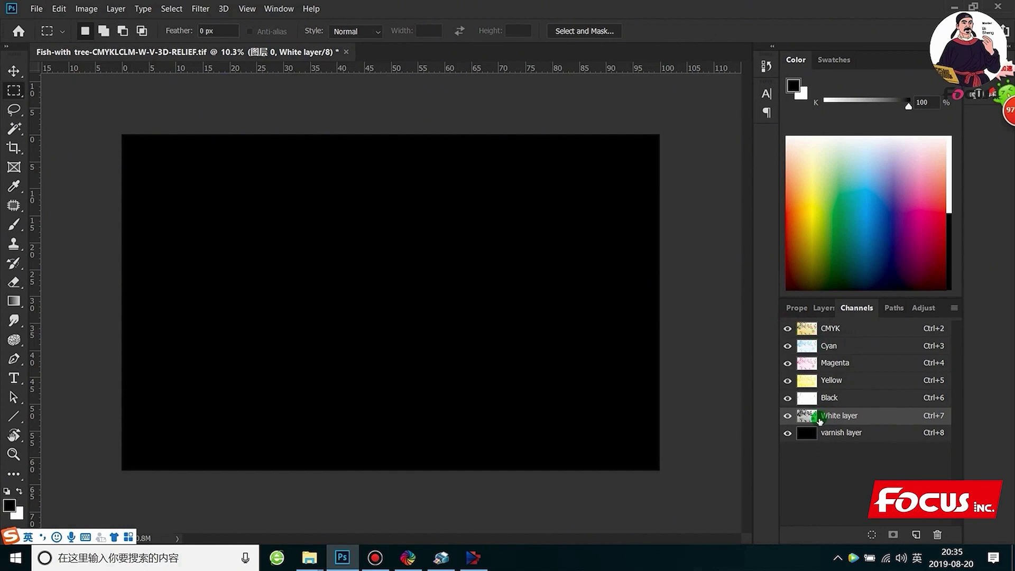
{"action": "left_click", "coordinate": [790, 434]}
- Save the artwork as a TIFF named Fish-with tree-CMYKLCLM-W-V-grayscale-print, using LZW image compression and RLE layer compression
{"action": "key", "text": "ctrl+shift+s"}
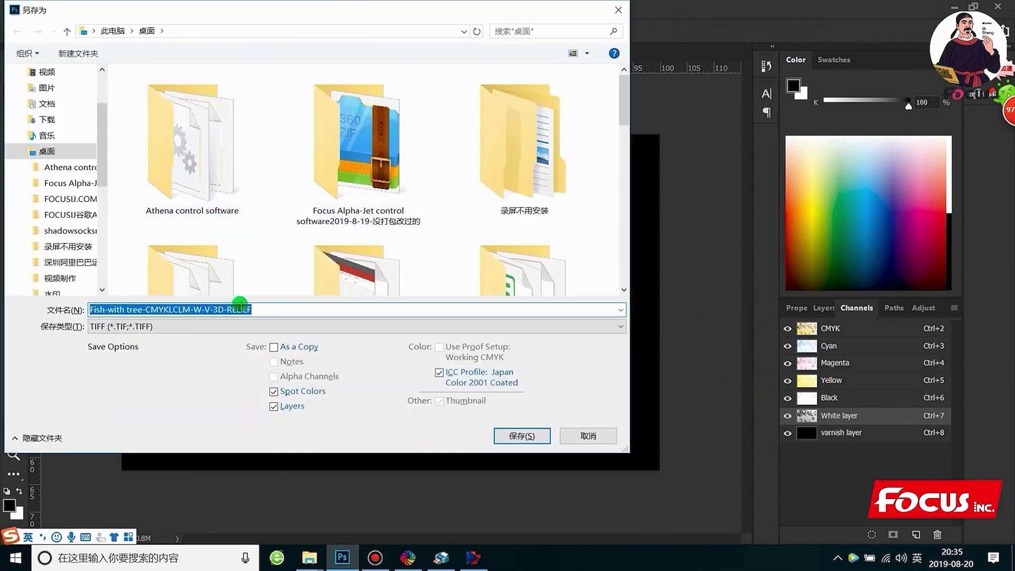
{"action": "left_click_drag", "start_coordinate": [256, 315], "coordinate": [194, 313]}
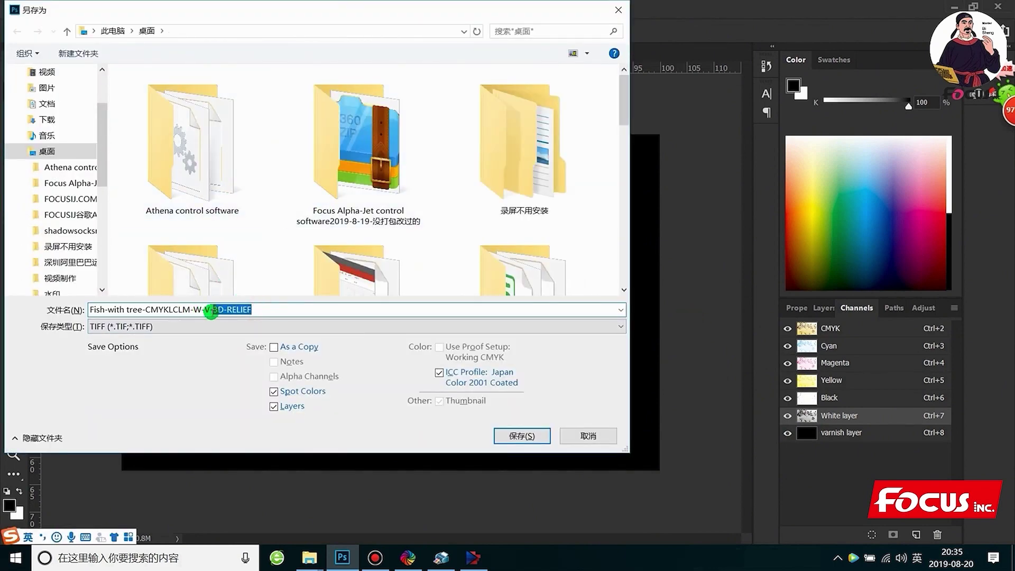
{"action": "type", "text": "grayscale"}
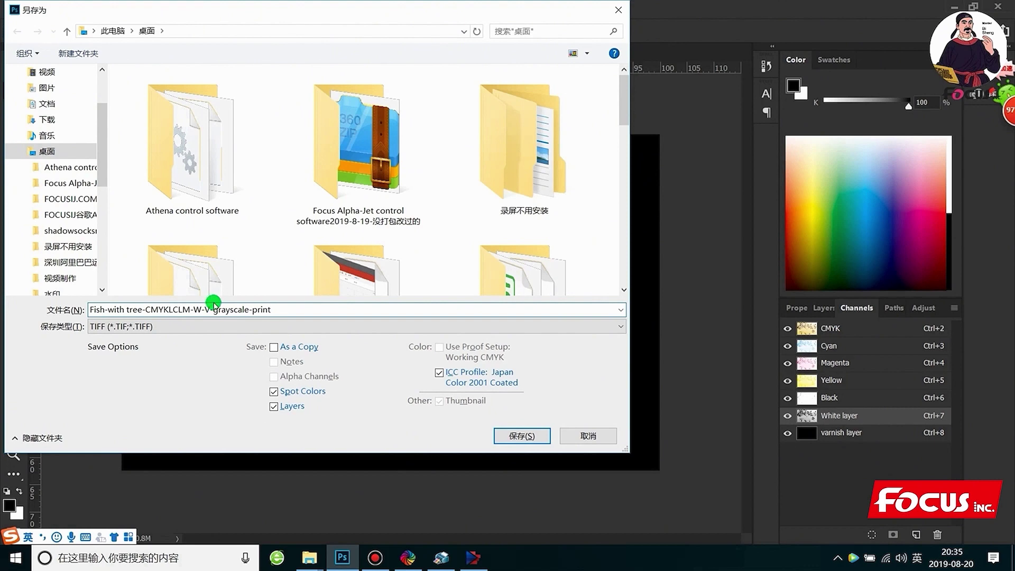
{"action": "left_click", "coordinate": [519, 436]}
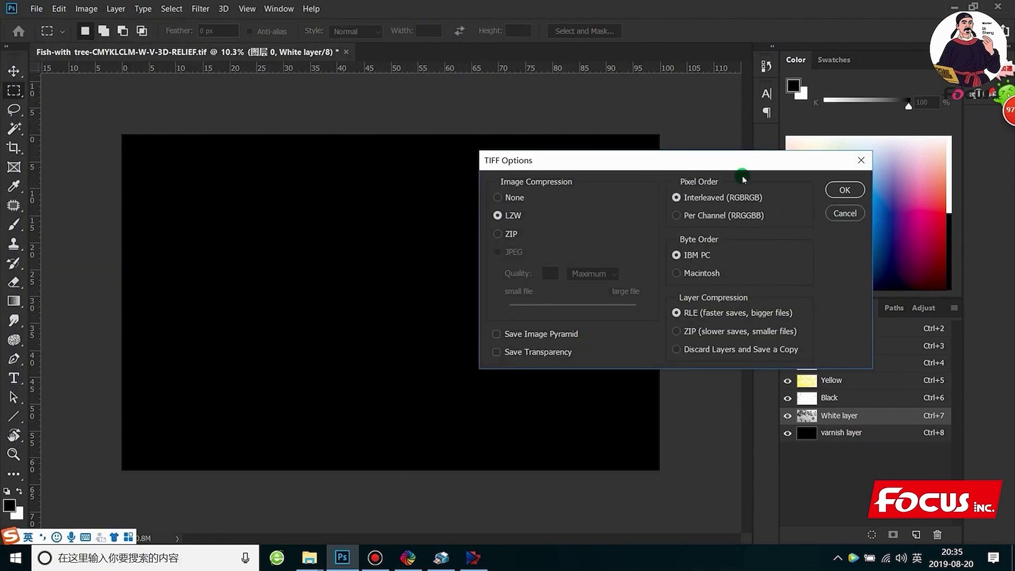
{"action": "left_click", "coordinate": [844, 190]}
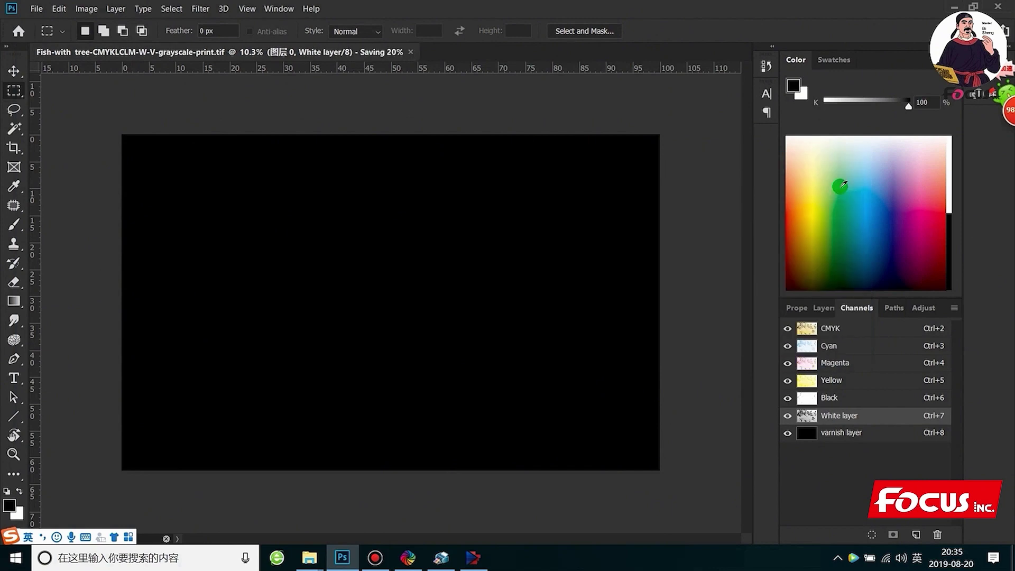